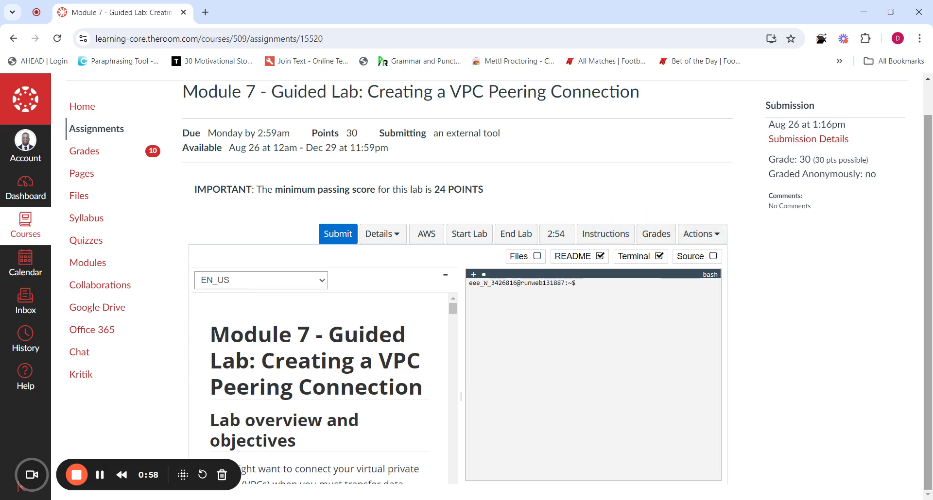
Uncheck Terminal so the Module 7 README instructions fill the whole lab panel
{"action": "left_click_drag", "start_coordinate": [931, 156], "coordinate": [928, 174]}
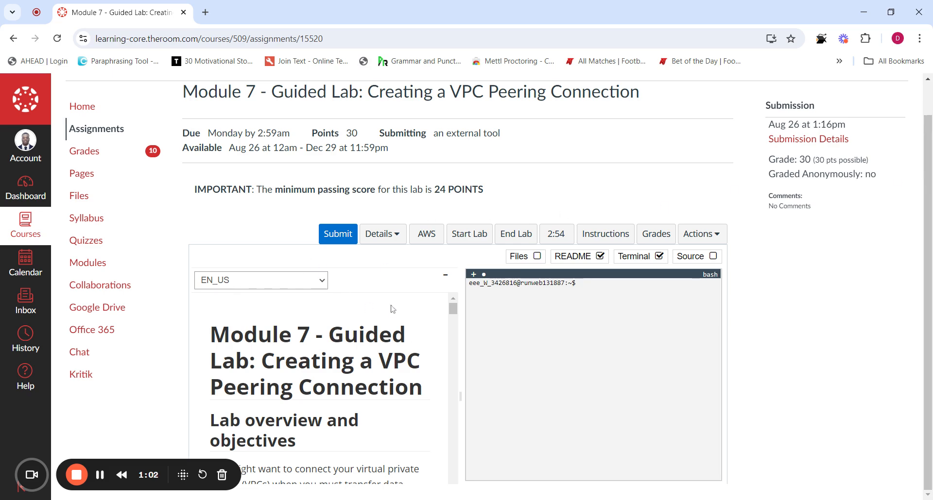
{"action": "left_click_drag", "start_coordinate": [160, 461], "coordinate": [815, 61]}
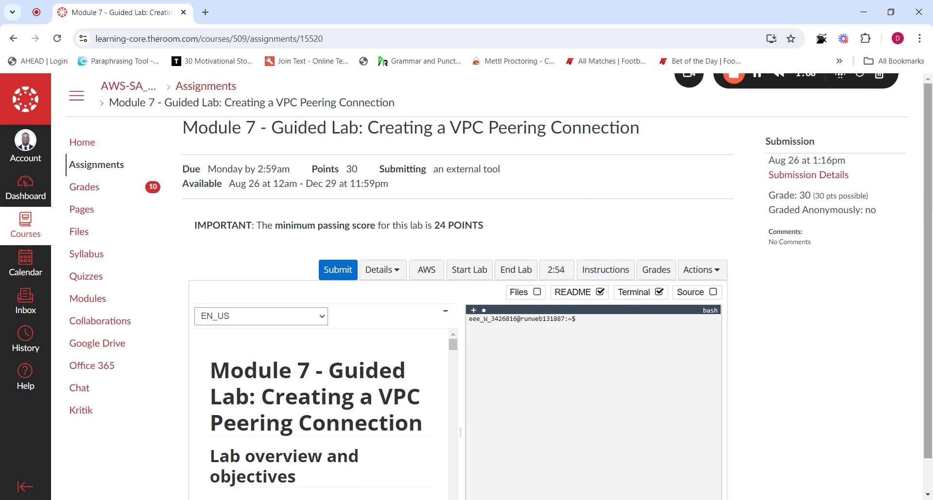
{"action": "left_click_drag", "start_coordinate": [928, 189], "coordinate": [930, 224]}
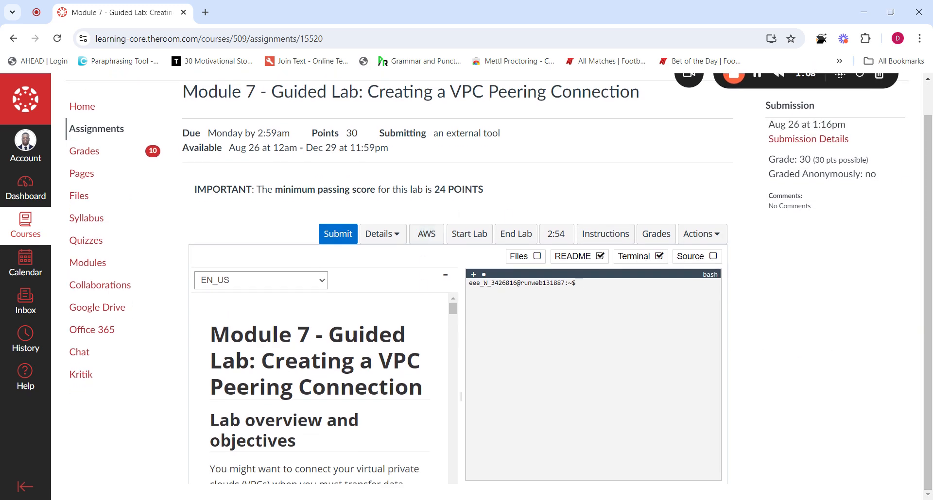
{"action": "left_click", "coordinate": [659, 257]}
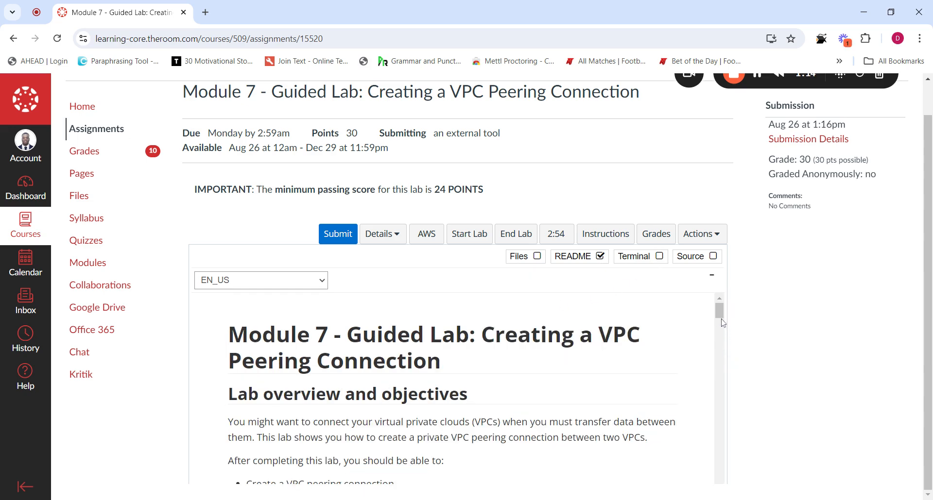
{"action": "scroll", "coordinate": [720, 323], "scroll_direction": "down", "scroll_amount": 3}
{"action": "scroll", "coordinate": [720, 323], "scroll_direction": "up", "scroll_amount": 3}
Start the lab and confirm the status reads ready with 180 minutes remaining
{"action": "left_click", "coordinate": [469, 239]}
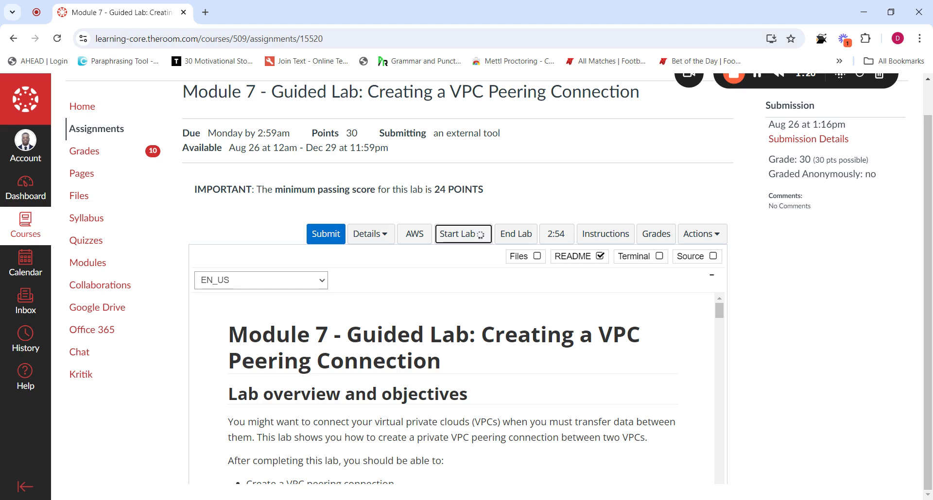
{"action": "scroll", "coordinate": [588, 359], "scroll_direction": "up", "scroll_amount": 1}
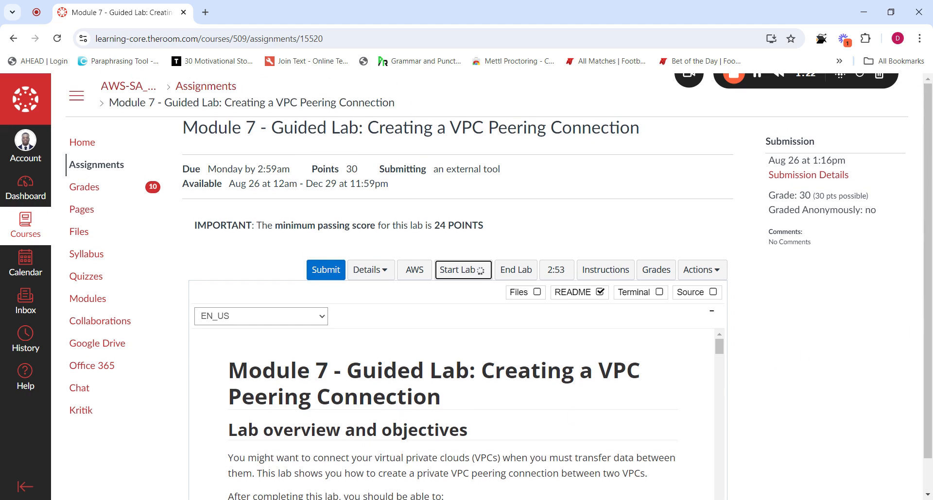
{"action": "scroll", "coordinate": [588, 359], "scroll_direction": "down", "scroll_amount": 9}
{"action": "scroll", "coordinate": [588, 359], "scroll_direction": "up", "scroll_amount": 1}
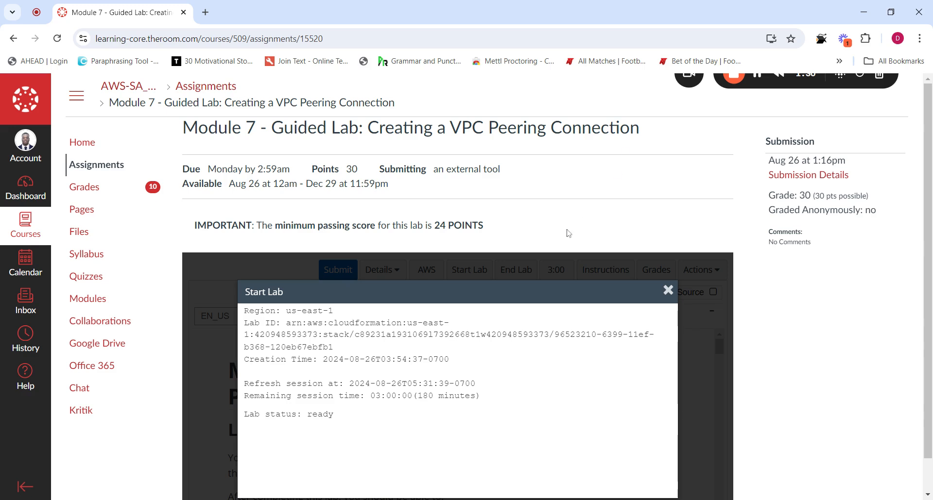
{"action": "scroll", "coordinate": [370, 417], "scroll_direction": "down", "scroll_amount": 1}
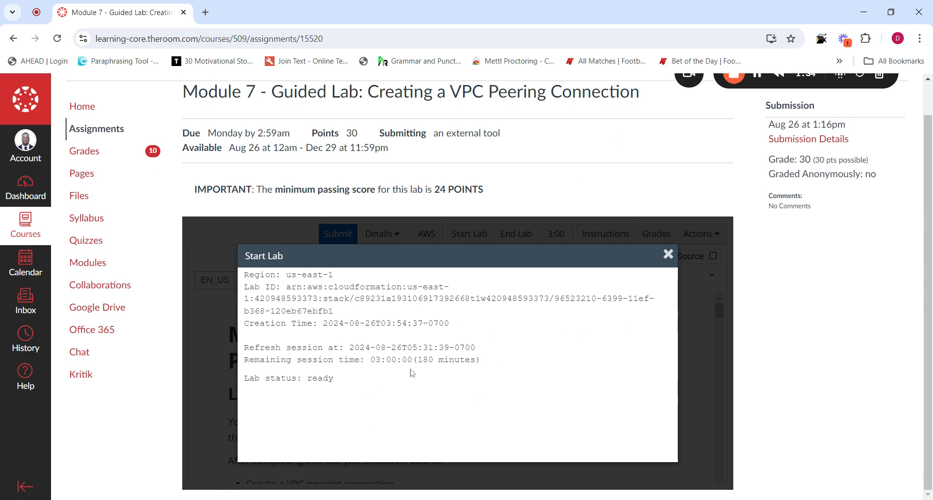
{"action": "scroll", "coordinate": [681, 282], "scroll_direction": "up", "scroll_amount": 1}
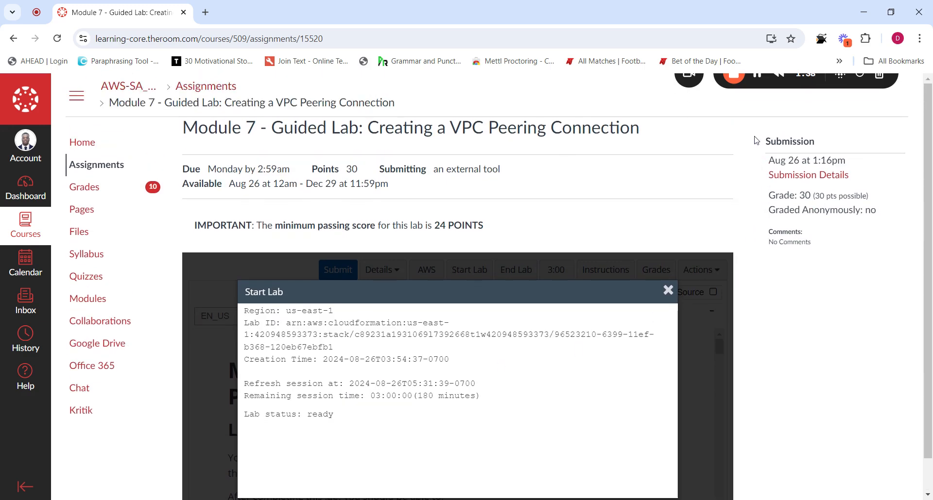
{"action": "scroll", "coordinate": [495, 349], "scroll_direction": "down", "scroll_amount": 1}
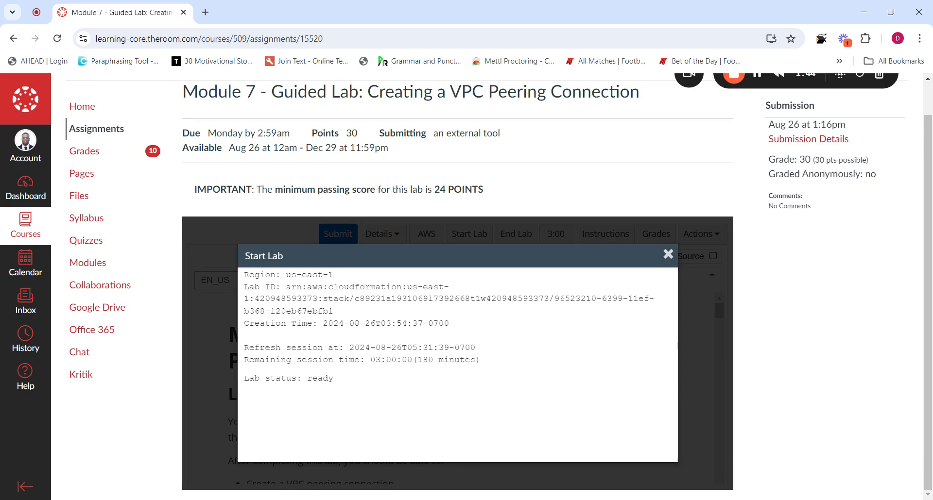
{"action": "left_click_drag", "start_coordinate": [343, 384], "coordinate": [305, 387]}
{"action": "left_click", "coordinate": [391, 378]}
Close the Start Lab dialog, open the AWS console in a new tab, and return to the Module 7 tab
{"action": "left_click", "coordinate": [669, 255]}
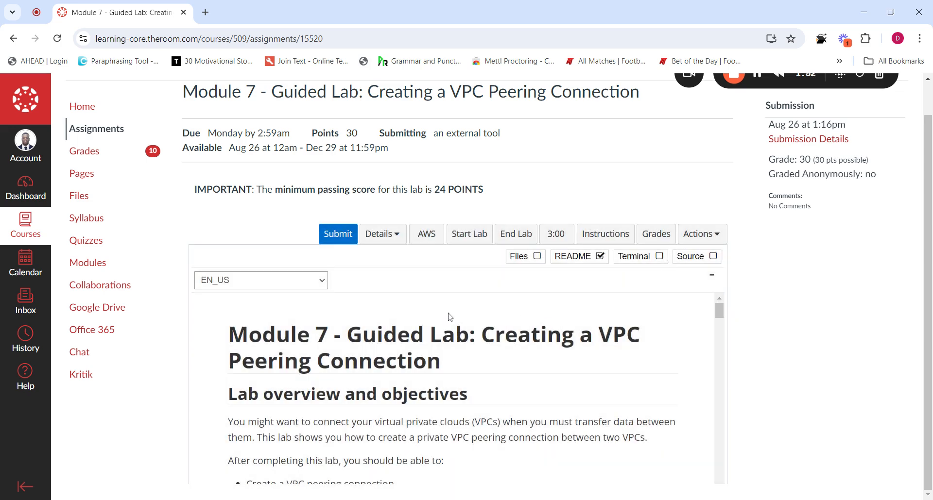
{"action": "left_click", "coordinate": [427, 236]}
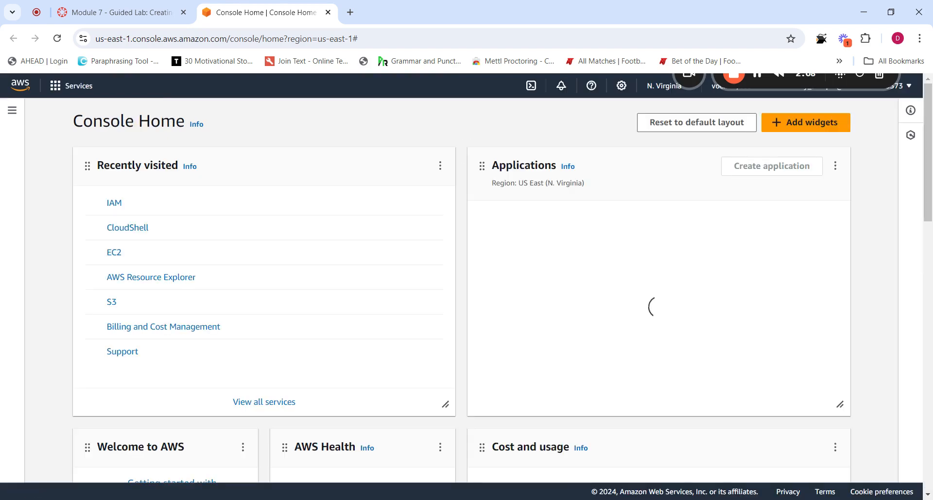
{"action": "left_click", "coordinate": [144, 12]}
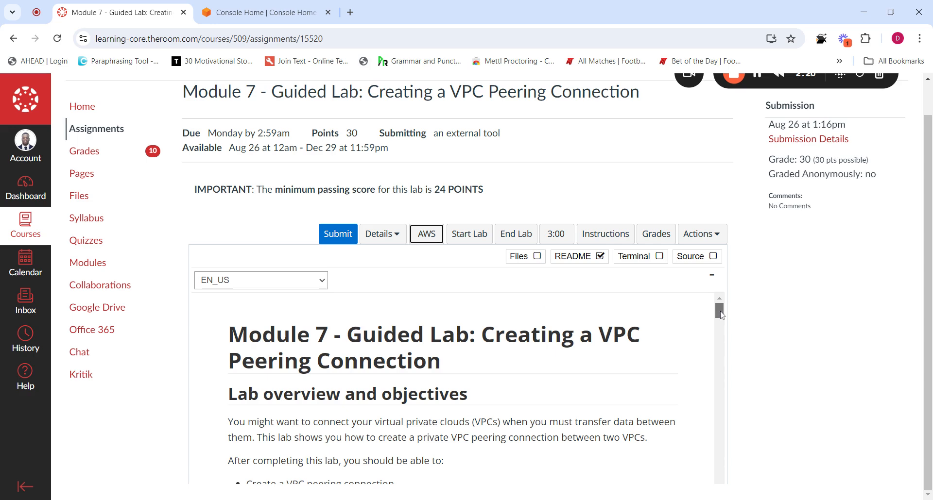
Scroll the README down to the Lab VPC and Shared VPC peering architecture diagram
{"action": "scroll", "coordinate": [722, 321], "scroll_direction": "down", "scroll_amount": 3}
{"action": "scroll", "coordinate": [722, 321], "scroll_direction": "down", "scroll_amount": 3}
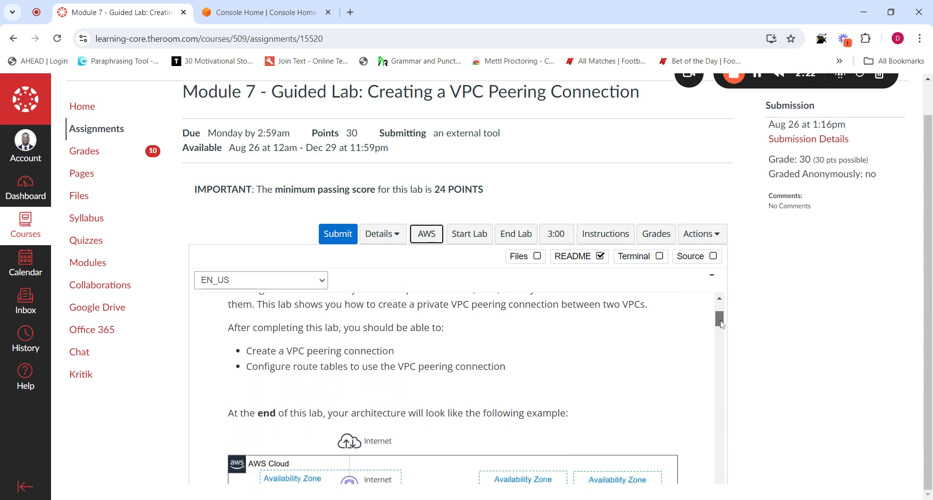
{"action": "scroll", "coordinate": [721, 318], "scroll_direction": "up", "scroll_amount": 5}
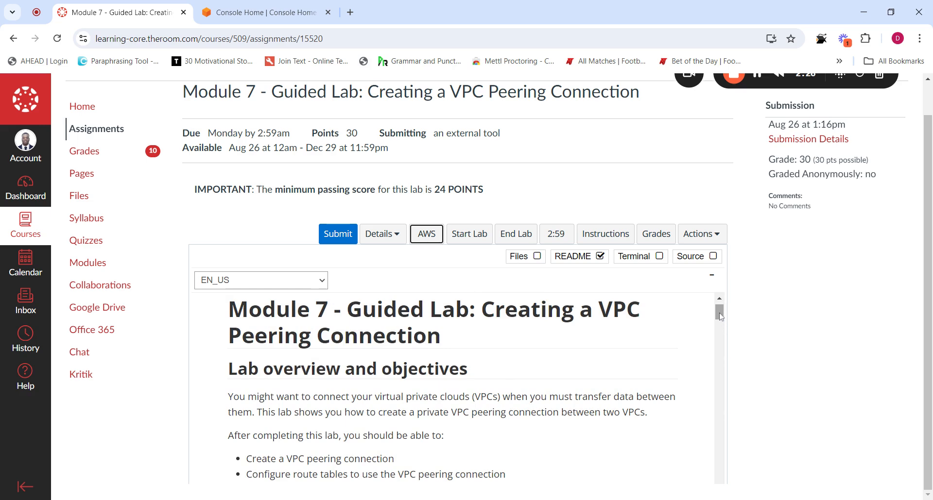
{"action": "scroll", "coordinate": [722, 318], "scroll_direction": "down", "scroll_amount": 1}
{"action": "mouse_move", "coordinate": [722, 319]}
{"action": "left_mouse_down"}
{"action": "mouse_move", "coordinate": [722, 329]}
{"action": "mouse_move", "coordinate": [722, 315]}
{"action": "left_mouse_up"}
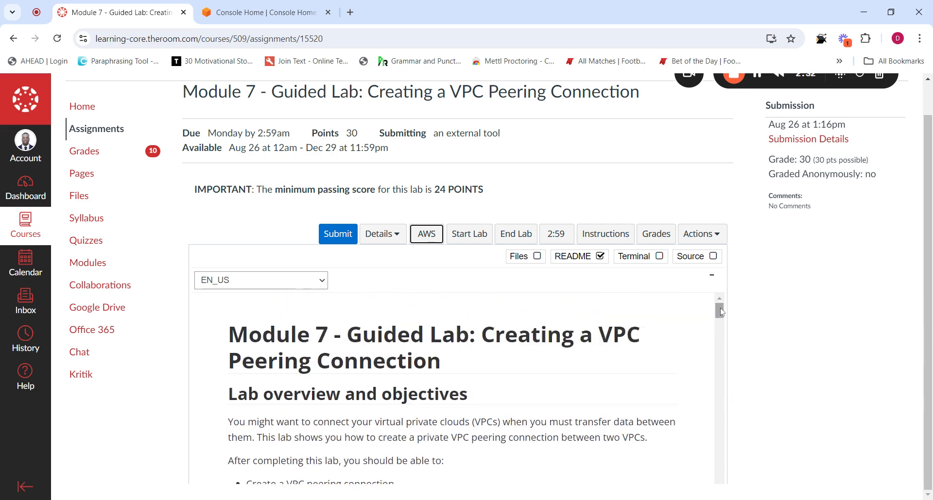
{"action": "left_click_drag", "start_coordinate": [721, 312], "coordinate": [722, 329]}
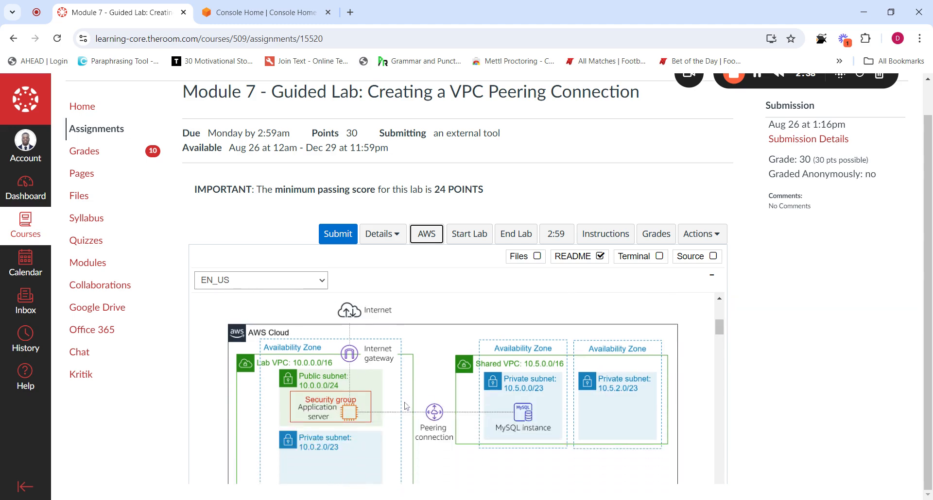
{"action": "left_click_drag", "start_coordinate": [722, 327], "coordinate": [722, 330]}
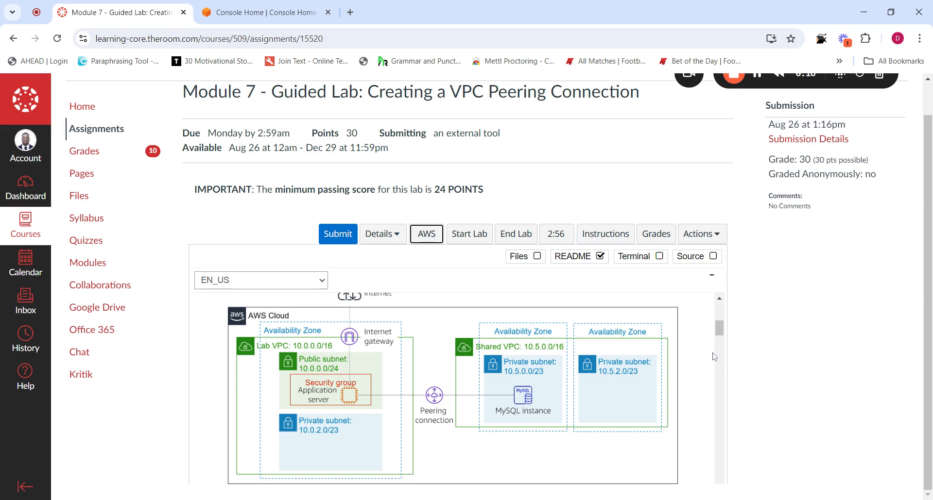
Scroll the README to steps 14–15 on editing the Shared-VPC Route Table
{"action": "left_click_drag", "start_coordinate": [722, 333], "coordinate": [711, 377]}
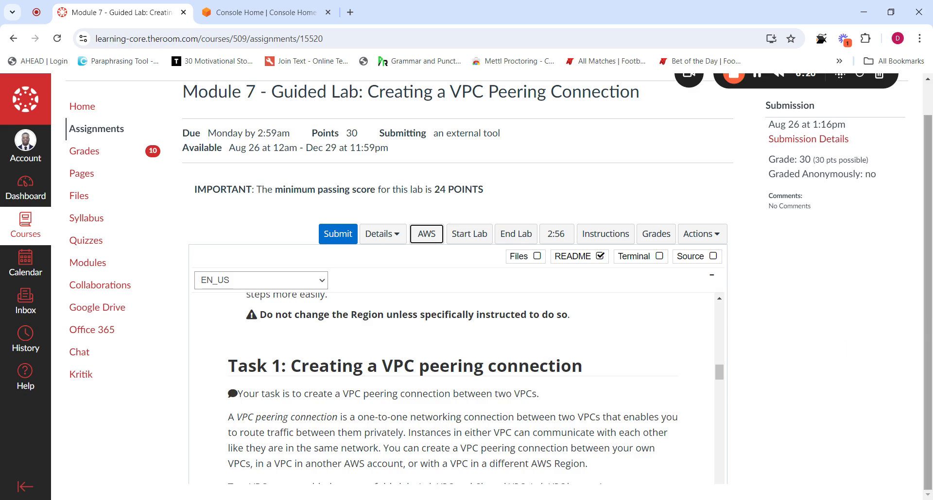
{"action": "mouse_move", "coordinate": [927, 340]}
{"action": "left_mouse_down"}
{"action": "mouse_move", "coordinate": [927, 312]}
{"action": "mouse_move", "coordinate": [923, 341]}
{"action": "left_mouse_up"}
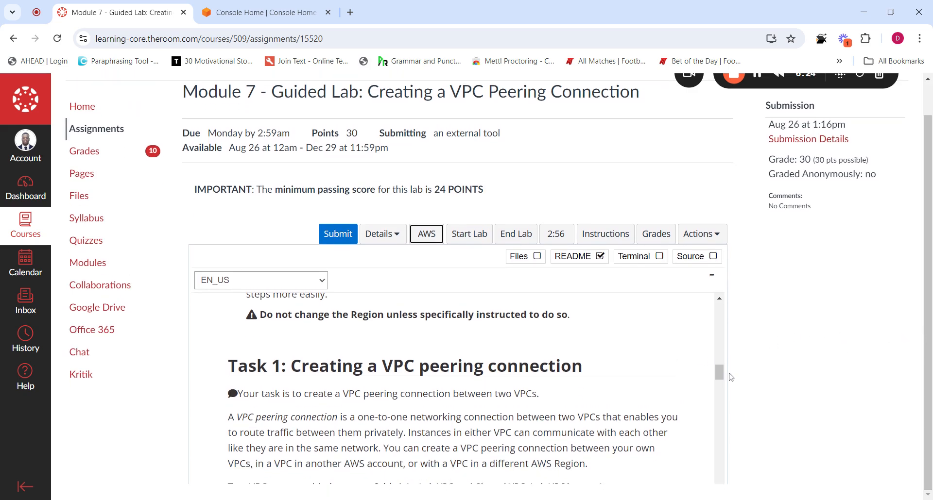
{"action": "left_click_drag", "start_coordinate": [721, 377], "coordinate": [720, 395]}
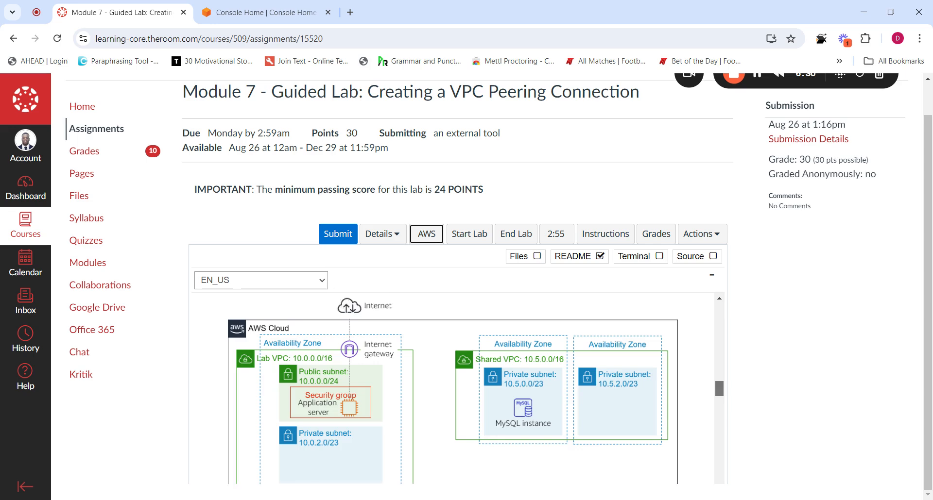
{"action": "left_click_drag", "start_coordinate": [720, 395], "coordinate": [720, 390]}
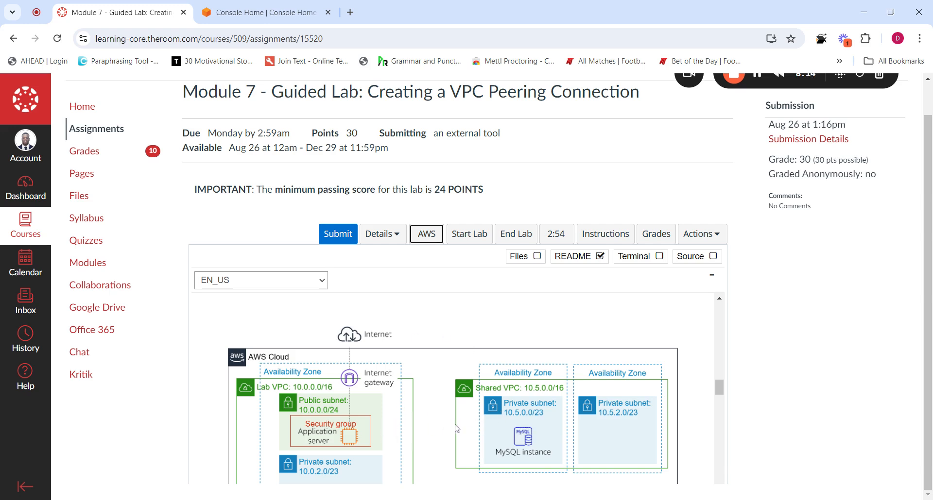
{"action": "scroll", "coordinate": [535, 433], "scroll_direction": "up", "scroll_amount": 1}
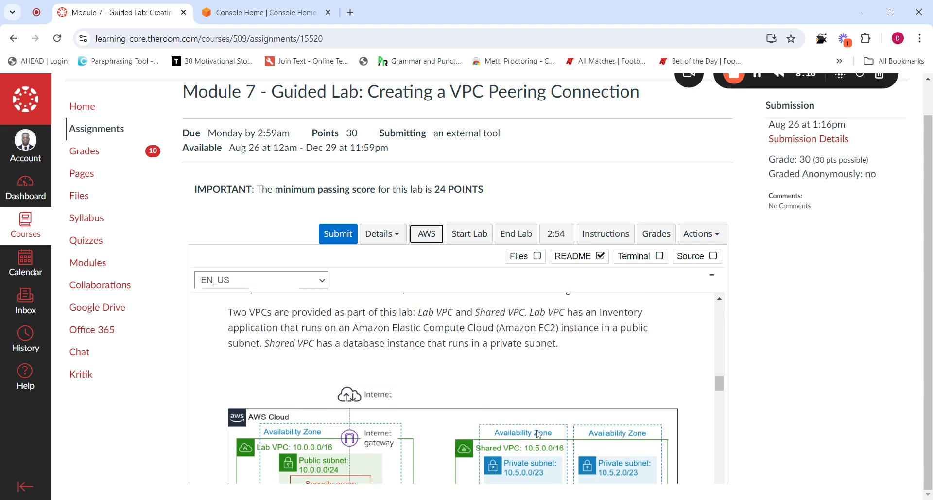
{"action": "scroll", "coordinate": [536, 434], "scroll_direction": "down", "scroll_amount": 20}
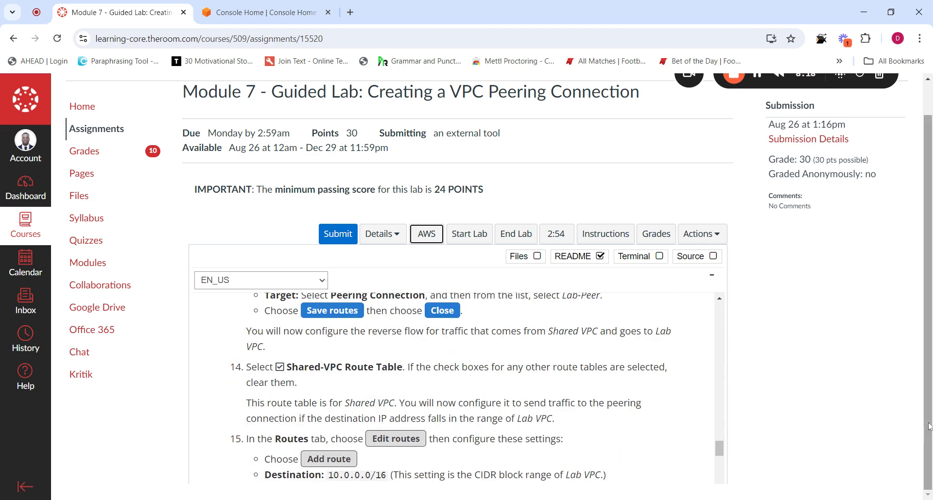
Scroll the README to steps 5–7 on creating the Lab-Peer peering connection
{"action": "left_click_drag", "start_coordinate": [722, 454], "coordinate": [719, 396]}
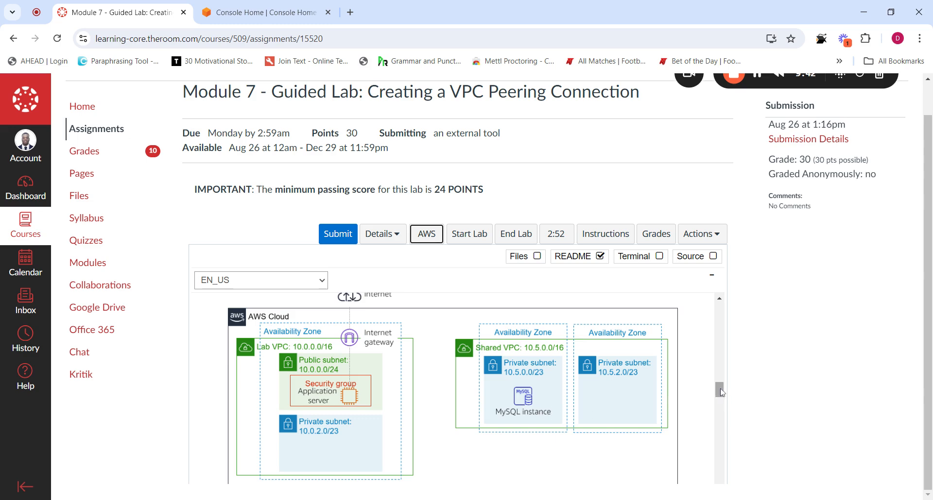
{"action": "left_click_drag", "start_coordinate": [720, 390], "coordinate": [720, 389]}
{"action": "left_click_drag", "start_coordinate": [721, 392], "coordinate": [720, 406]}
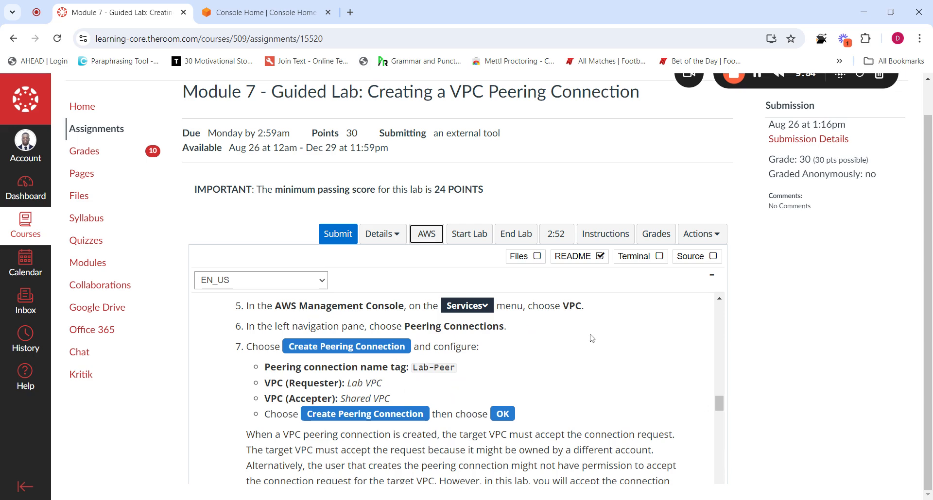
Switch from the lab instructions to the Console Home browser tab
{"action": "left_click", "coordinate": [300, 7]}
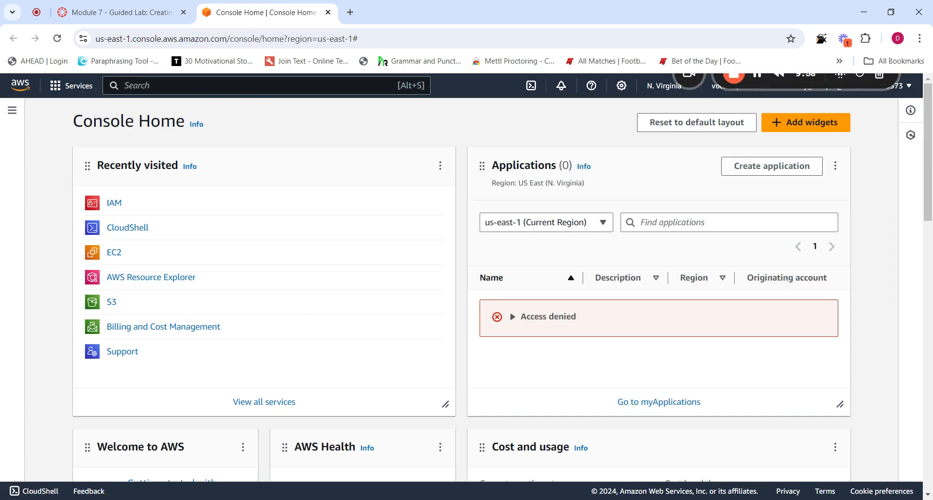
{"action": "left_click", "coordinate": [146, 7]}
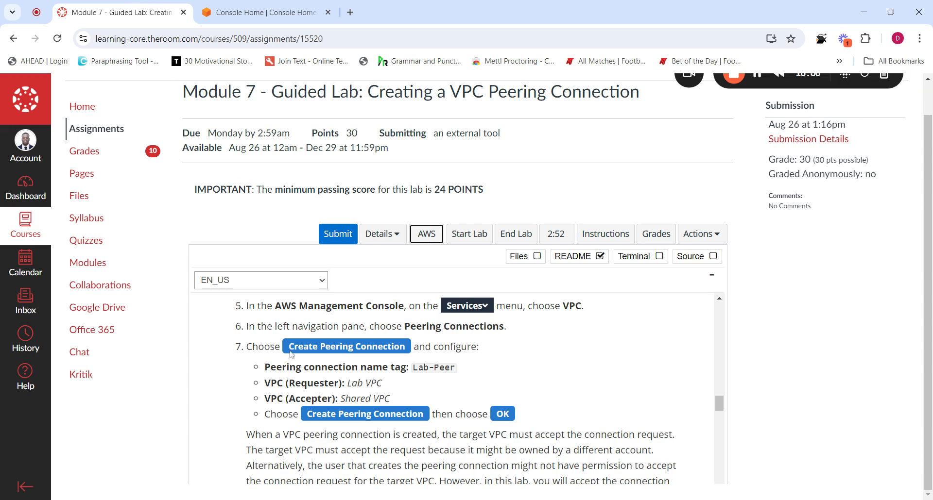
{"action": "left_click", "coordinate": [265, 18]}
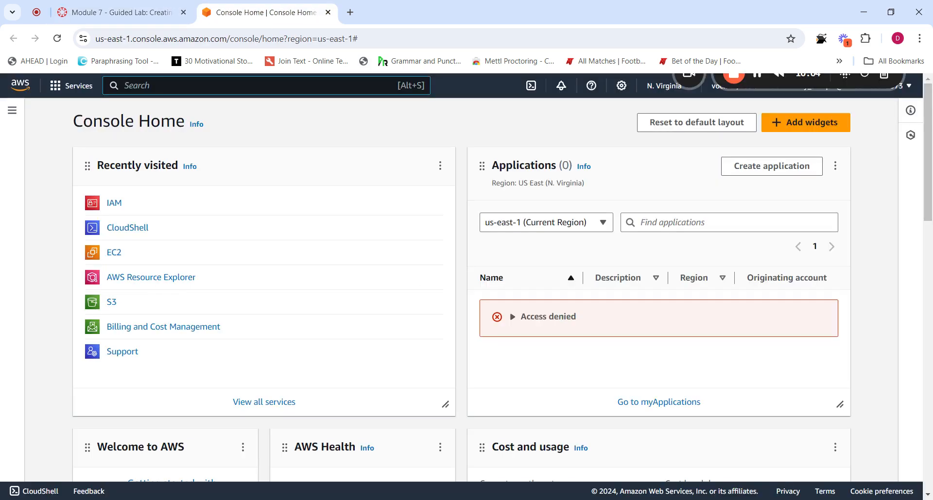
Search the console for 'vpc' and open the VPC service
{"action": "key", "text": "alt+s"}
{"action": "type", "text": "vpc"}
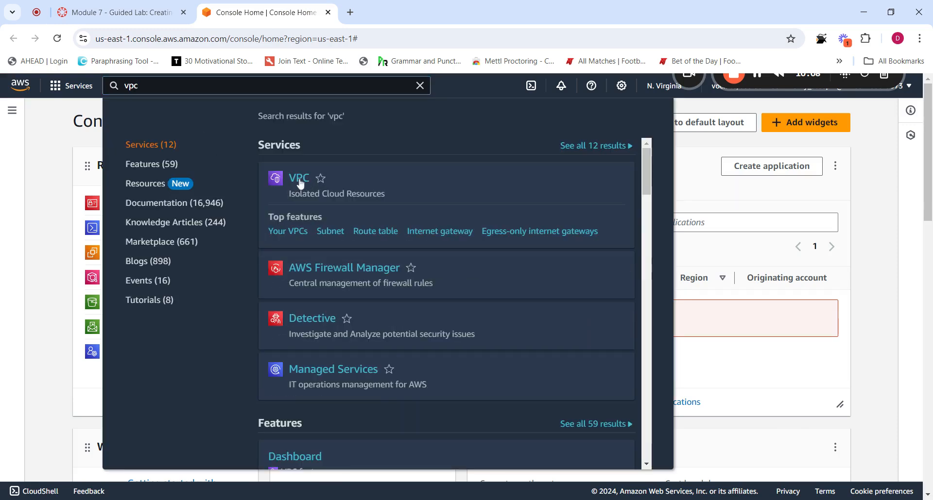
{"action": "left_click", "coordinate": [300, 180]}
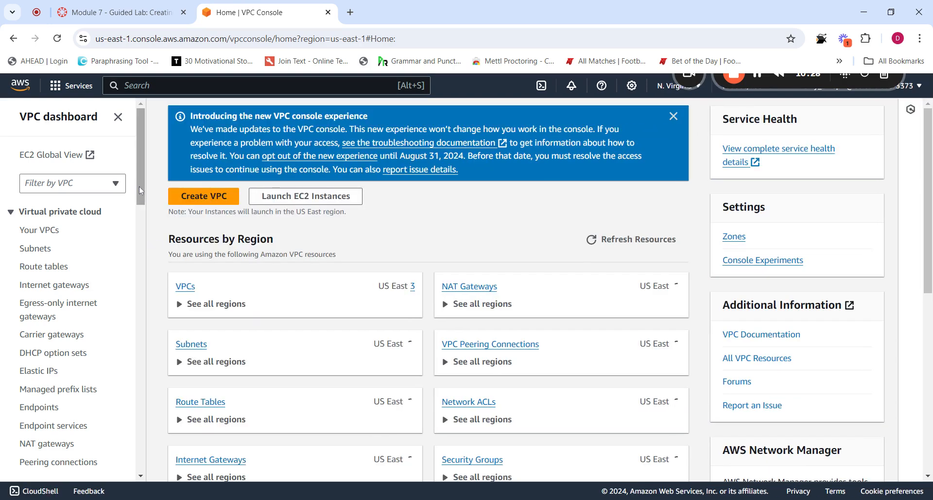
List Your VPCs: the default, Shared VPC 10.5.0.0/16 and Lab VPC 10.0.0.0/16
{"action": "left_click", "coordinate": [42, 232]}
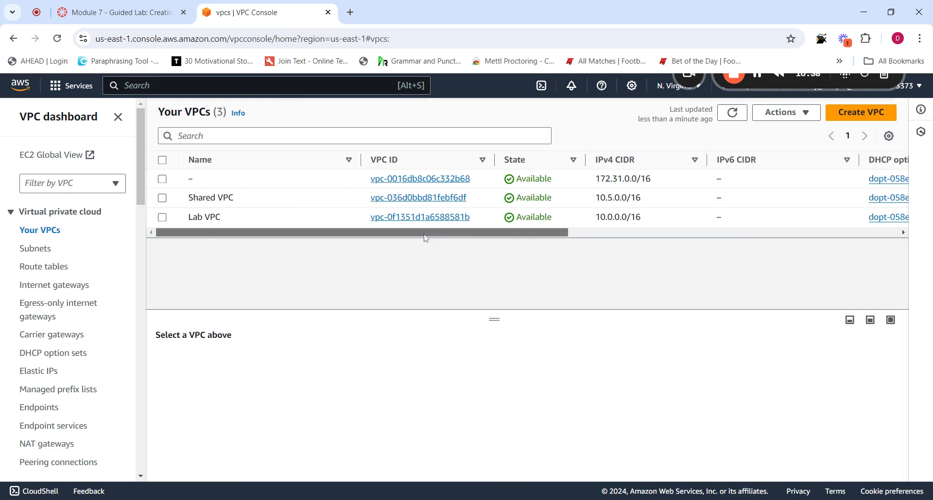
{"action": "left_click_drag", "start_coordinate": [426, 238], "coordinate": [377, 248]}
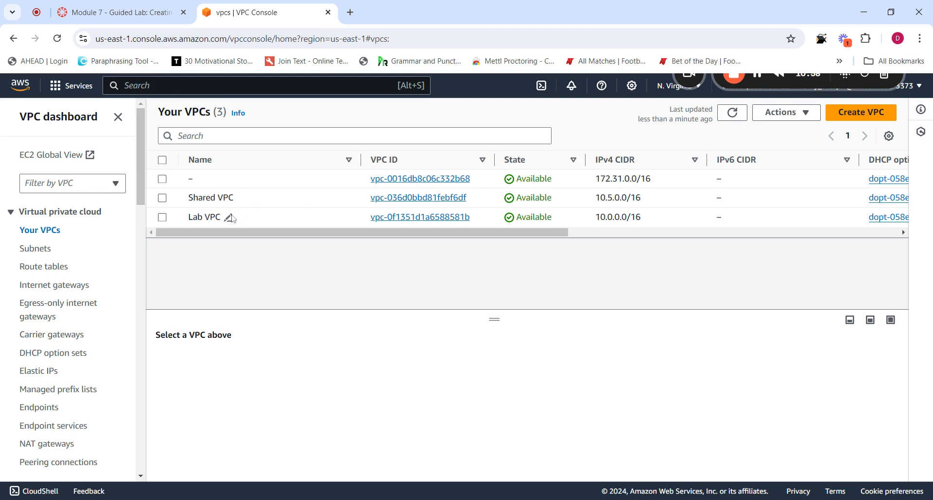
{"action": "left_click_drag", "start_coordinate": [276, 233], "coordinate": [253, 239]}
{"action": "left_click", "coordinate": [117, 12]}
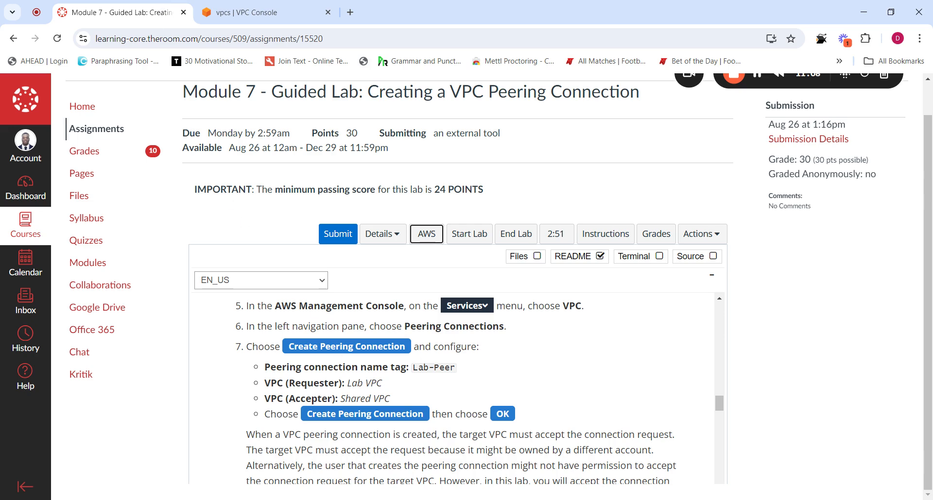
{"action": "left_click", "coordinate": [258, 12]}
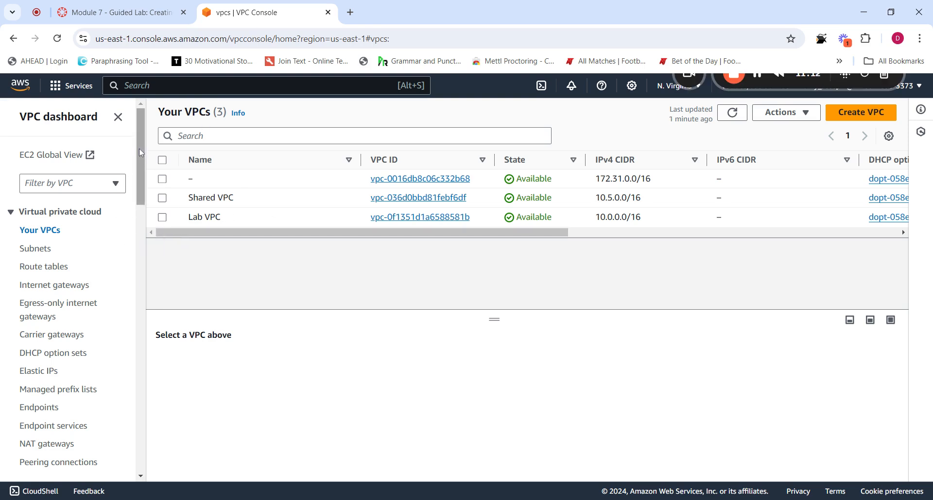
{"action": "left_click_drag", "start_coordinate": [140, 154], "coordinate": [152, 206]}
Go to Peering connections and start a new peering connection
{"action": "left_click", "coordinate": [43, 254]}
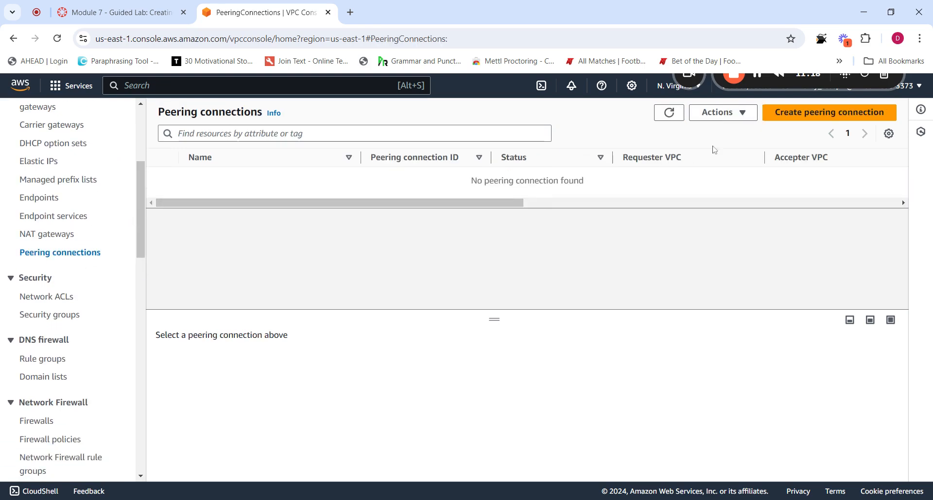
{"action": "left_click", "coordinate": [826, 115]}
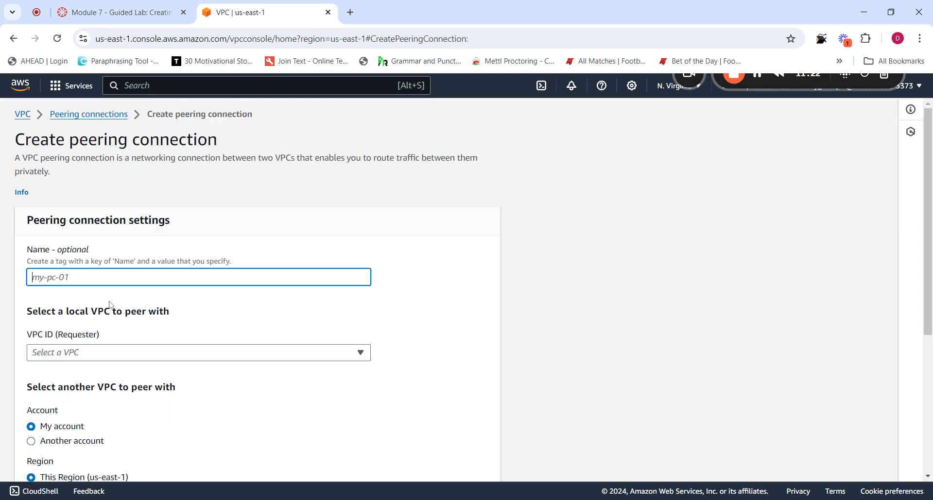
{"action": "scroll", "coordinate": [930, 235], "scroll_direction": "down", "scroll_amount": 2}
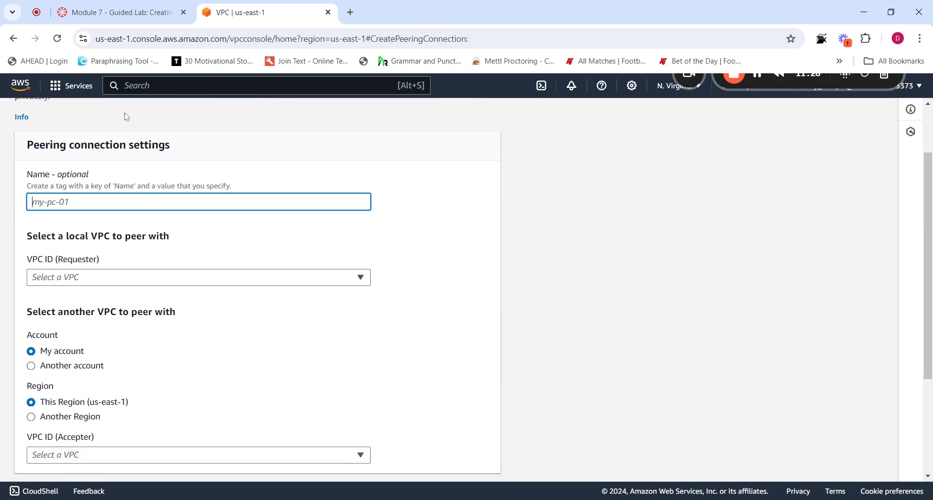
Copy Lab-Peer from the README and paste it as the connection name
{"action": "left_click", "coordinate": [127, 14]}
{"action": "scroll", "coordinate": [234, 291], "scroll_direction": "down", "scroll_amount": 1}
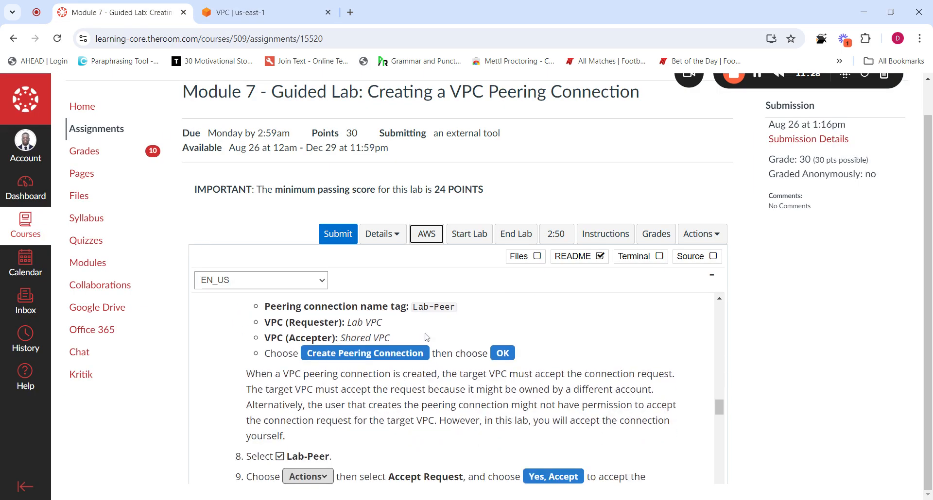
{"action": "scroll", "coordinate": [426, 338], "scroll_direction": "down", "scroll_amount": 3}
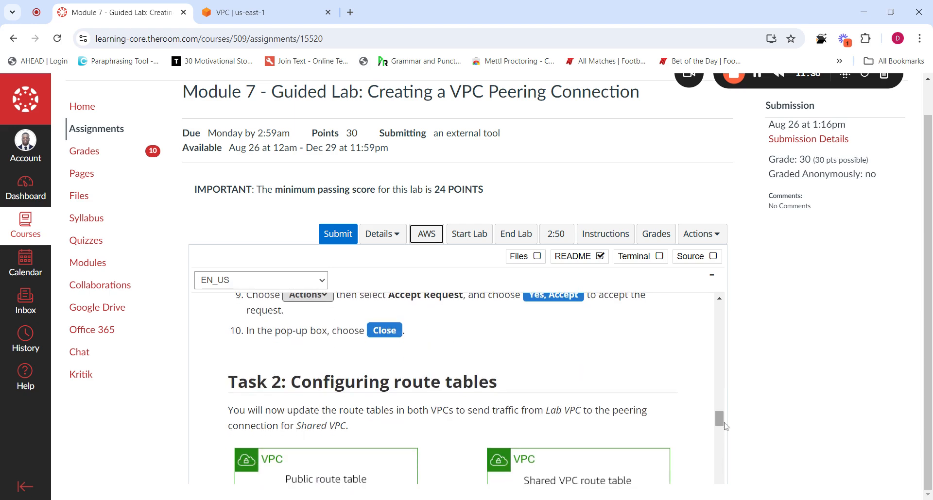
{"action": "mouse_move", "coordinate": [726, 427]}
{"action": "left_mouse_down"}
{"action": "mouse_move", "coordinate": [725, 406]}
{"action": "mouse_move", "coordinate": [724, 414]}
{"action": "left_mouse_up"}
{"action": "left_click_drag", "start_coordinate": [455, 354], "coordinate": [265, 355]}
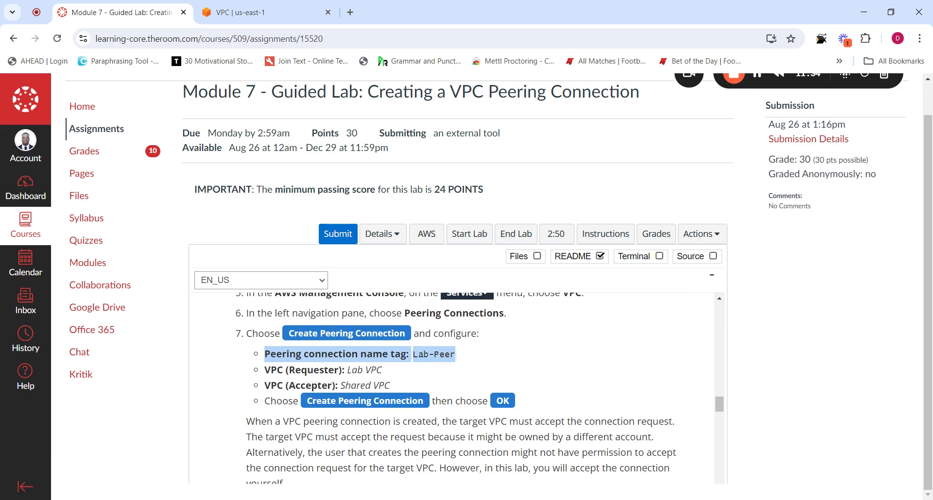
{"action": "left_click_drag", "start_coordinate": [461, 359], "coordinate": [413, 354]}
{"action": "key", "text": "ctrl+c"}
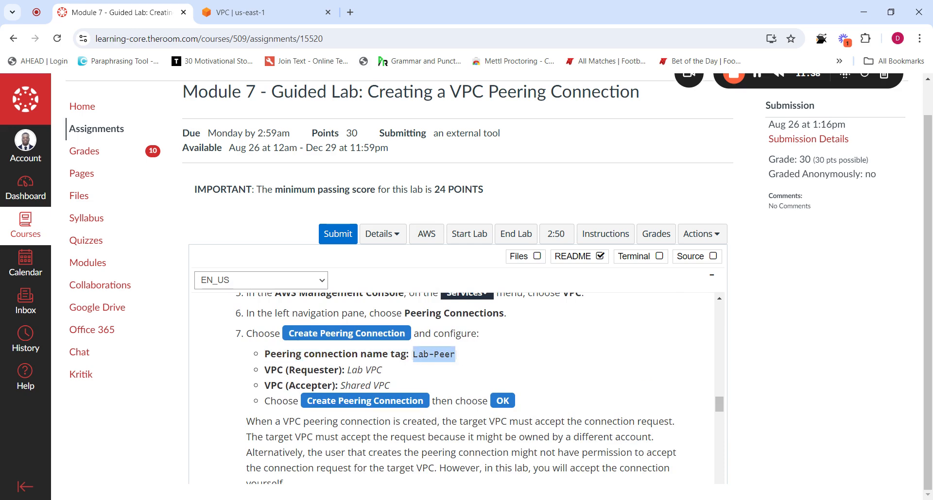
{"action": "left_click", "coordinate": [262, 12]}
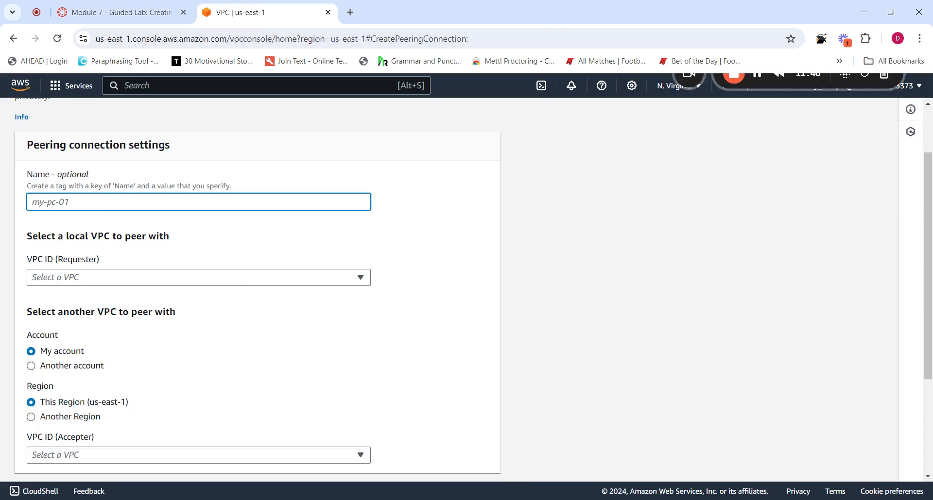
{"action": "key", "text": "ctrl+v"}
Check the README, then open the requester VPC ID dropdown
{"action": "left_click", "coordinate": [126, 12]}
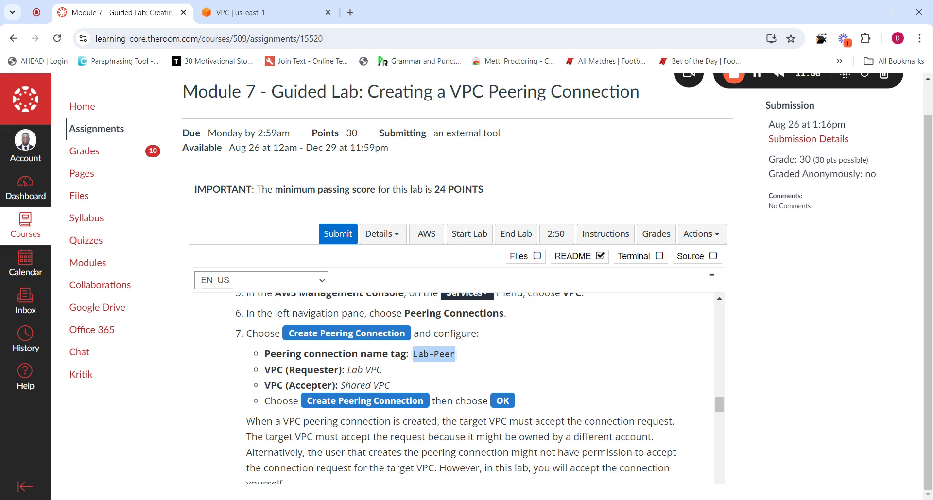
{"action": "left_click", "coordinate": [289, 9]}
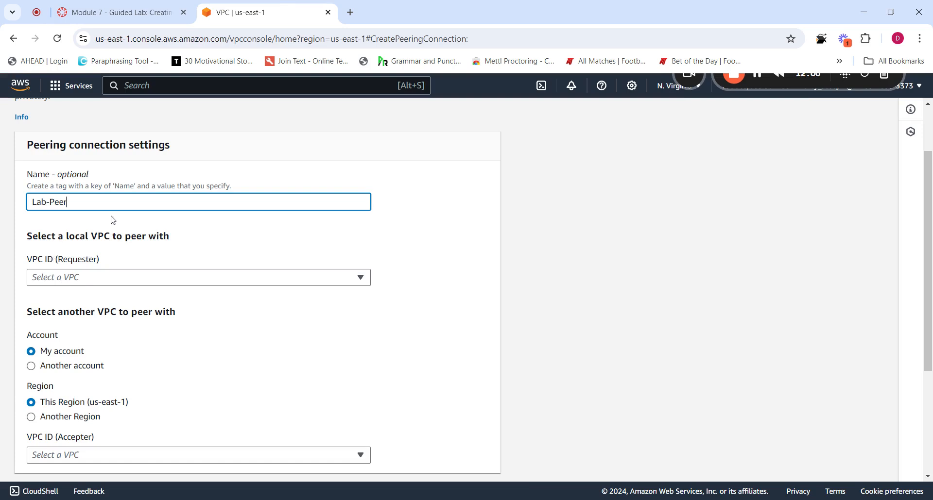
{"action": "left_click_drag", "start_coordinate": [98, 260], "coordinate": [50, 263]}
{"action": "left_click", "coordinate": [102, 261]}
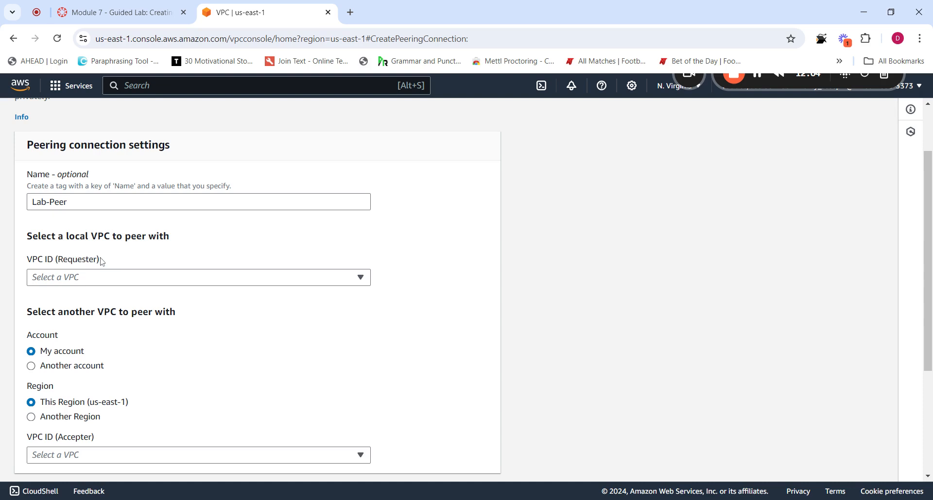
{"action": "left_click", "coordinate": [86, 282]}
{"action": "left_click", "coordinate": [140, 12]}
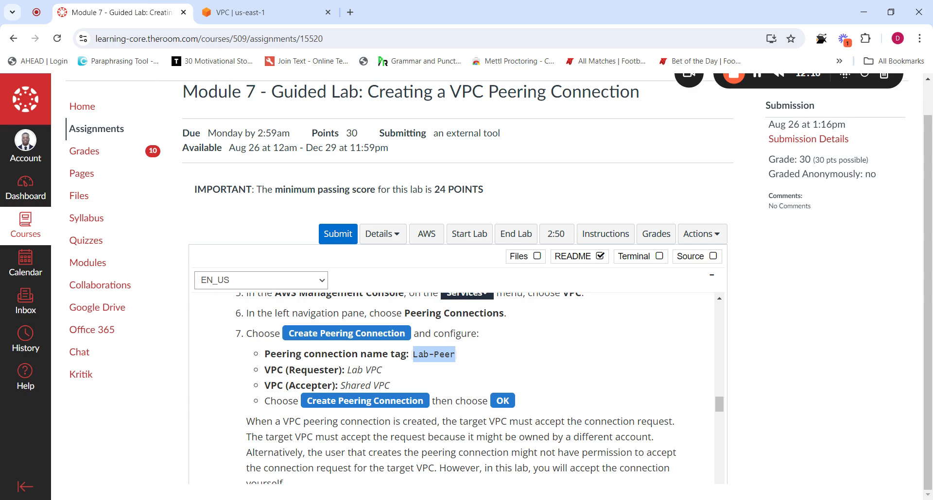
Set Lab VPC as the requester VPC
{"action": "left_click", "coordinate": [264, 12]}
{"action": "left_click", "coordinate": [112, 277]}
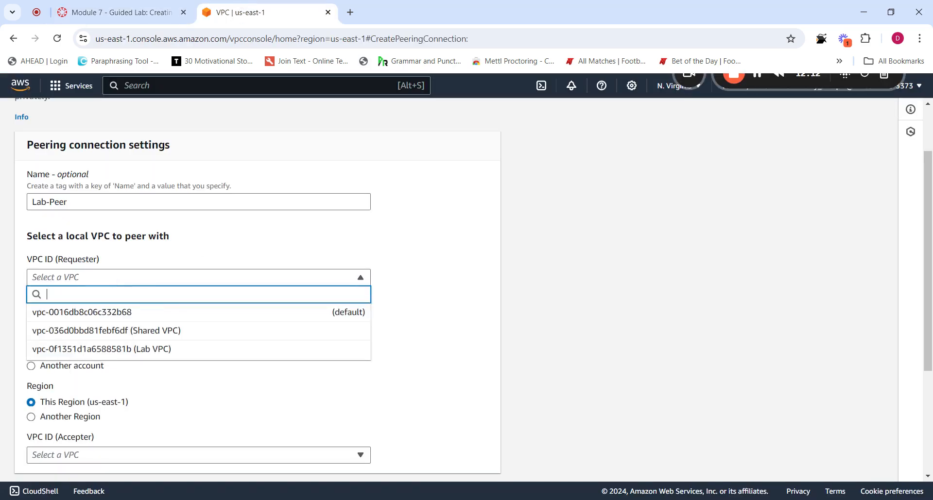
{"action": "left_click", "coordinate": [146, 349]}
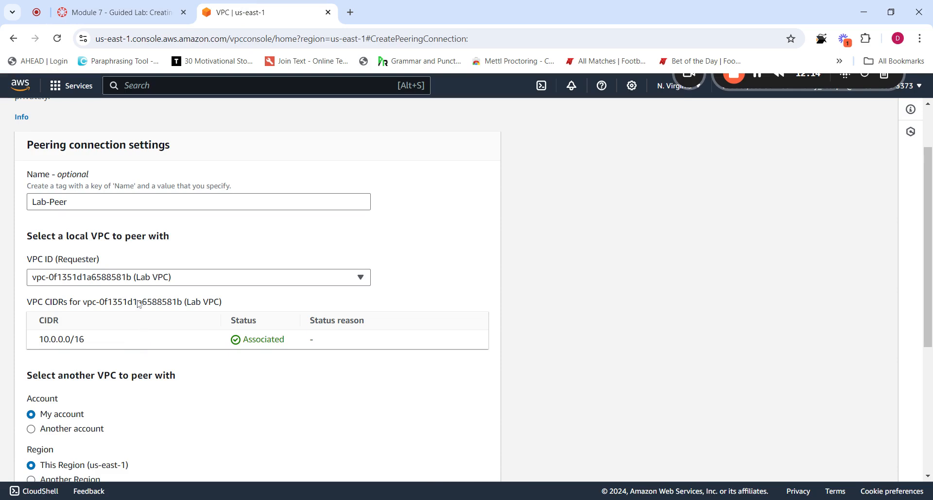
{"action": "scroll", "coordinate": [140, 304], "scroll_direction": "down", "scroll_amount": 5}
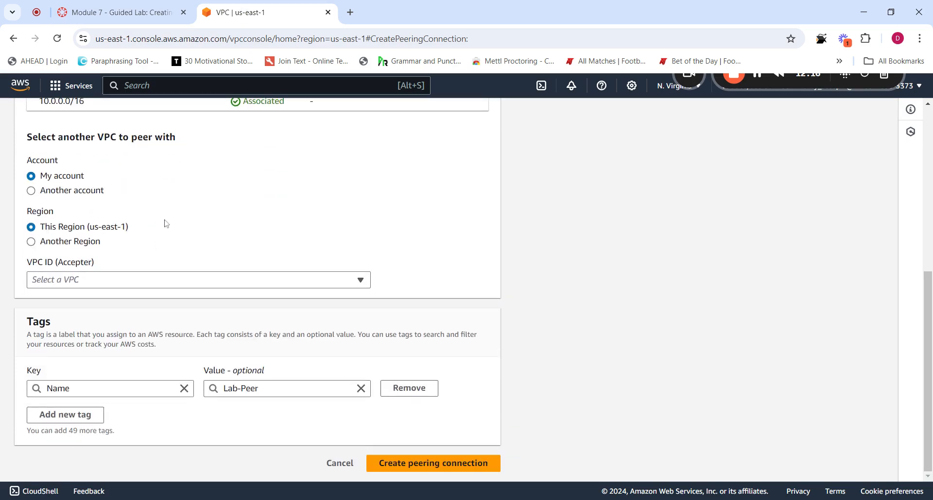
{"action": "scroll", "coordinate": [182, 229], "scroll_direction": "up", "scroll_amount": 1}
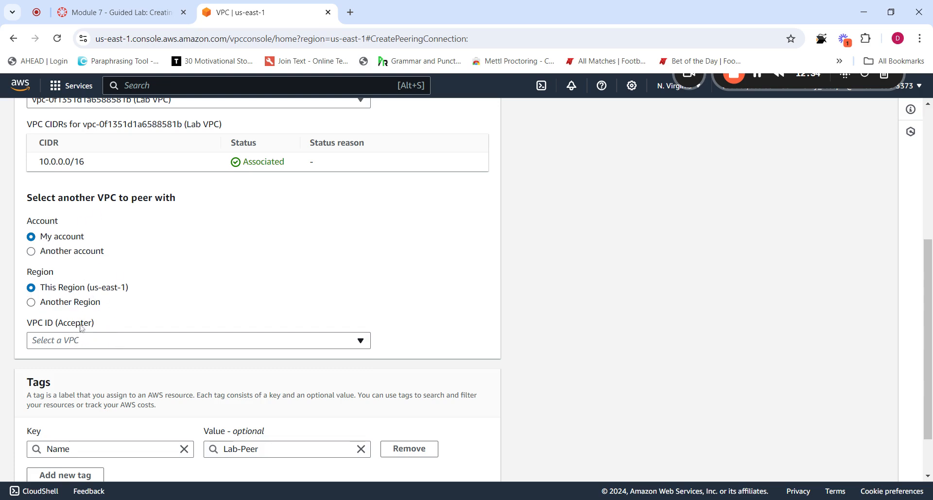
Choose Shared VPC as the accepter and create the peering connection
{"action": "left_click", "coordinate": [128, 344]}
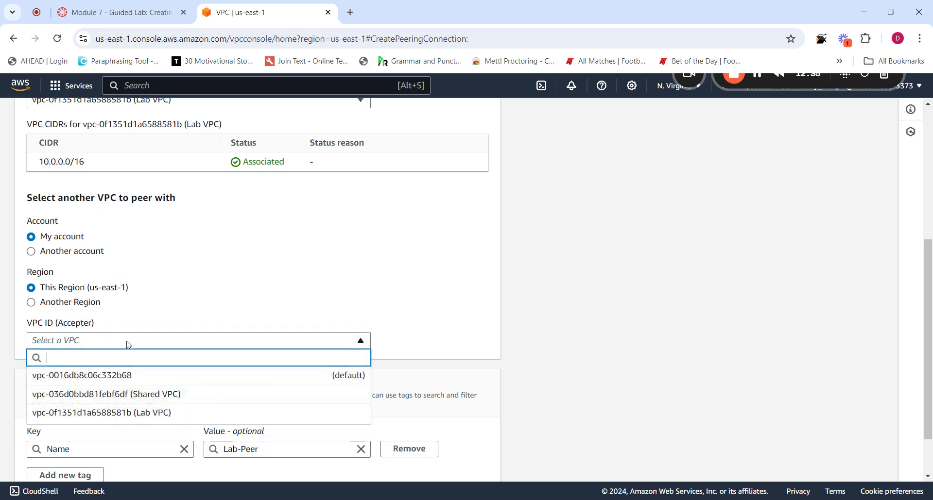
{"action": "left_click", "coordinate": [156, 401]}
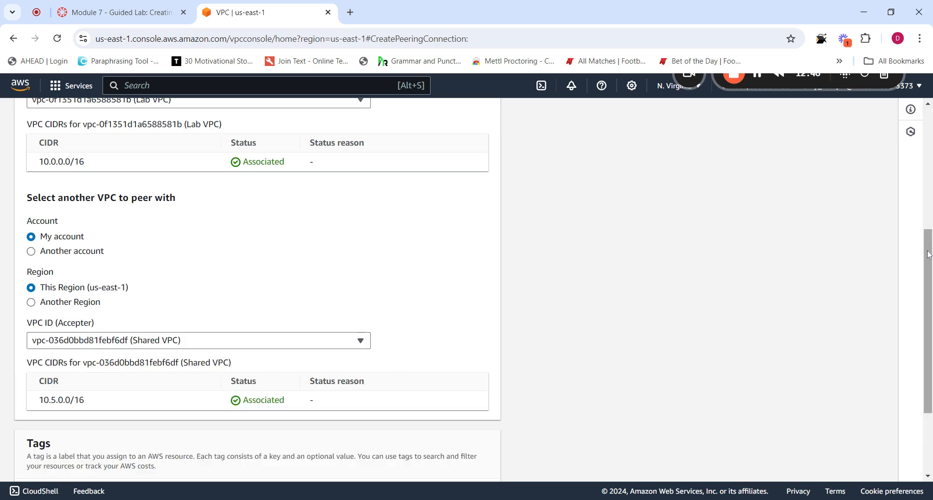
{"action": "left_click_drag", "start_coordinate": [929, 255], "coordinate": [930, 324]}
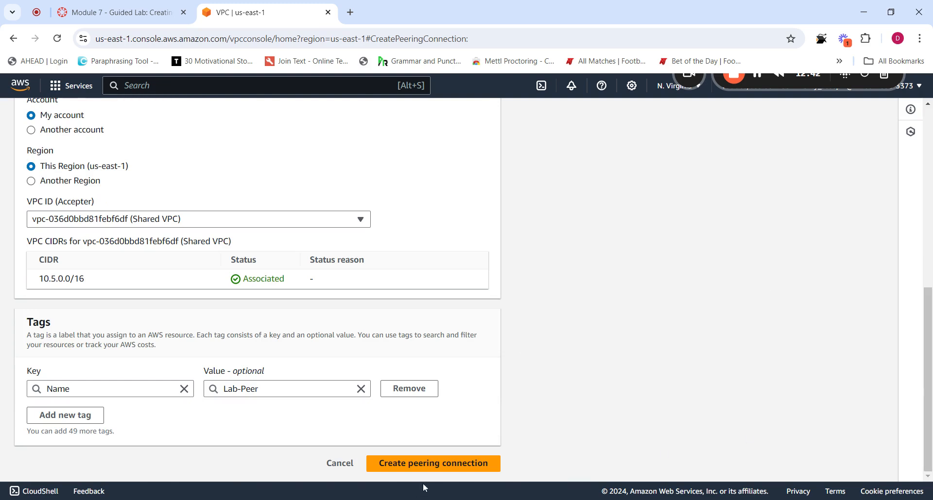
{"action": "left_click", "coordinate": [427, 466]}
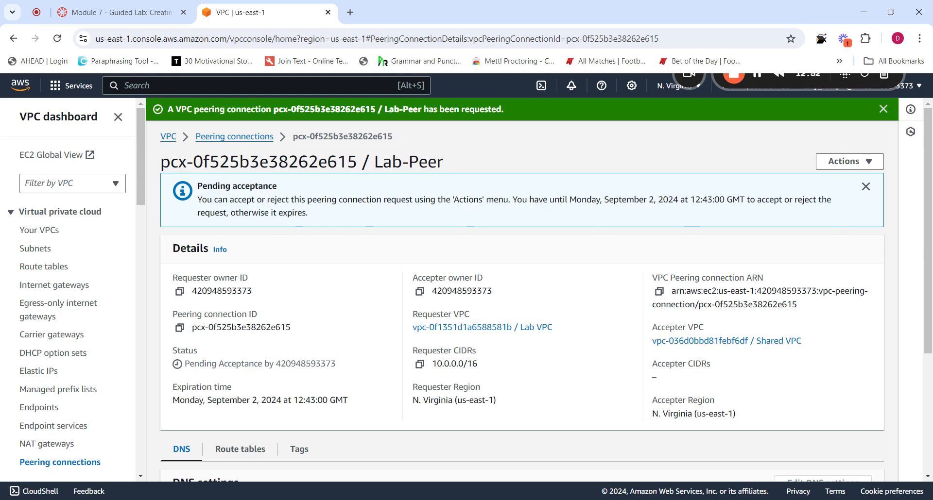
Glance at the lab steps, then return to the Peering connections list showing Lab-Peer pending
{"action": "left_click", "coordinate": [121, 12]}
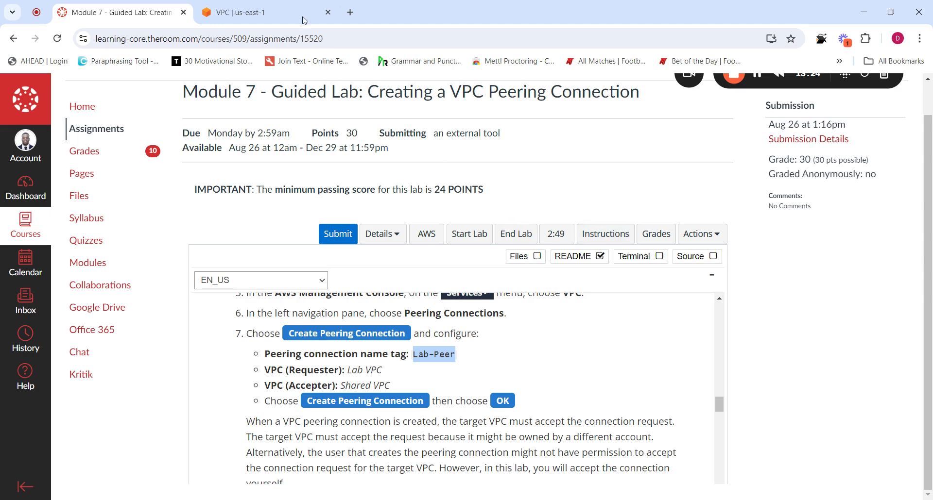
{"action": "left_click", "coordinate": [289, 7]}
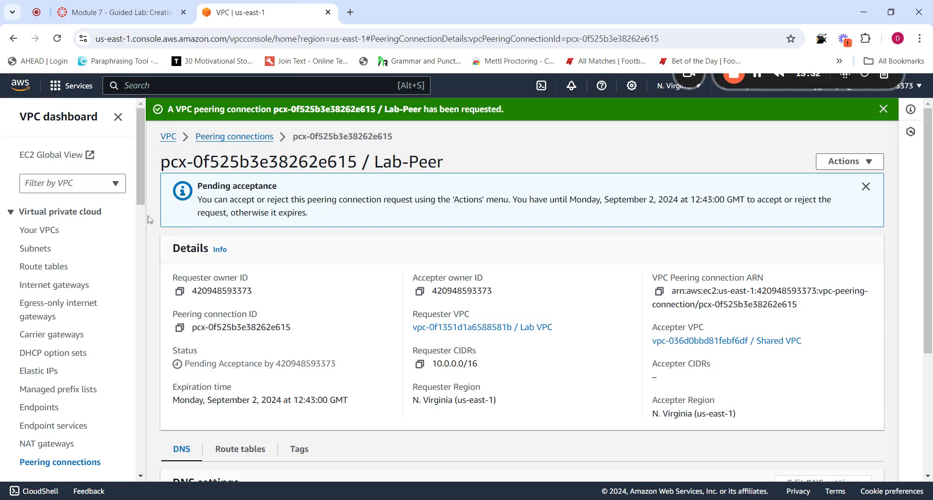
{"action": "left_click", "coordinate": [219, 141]}
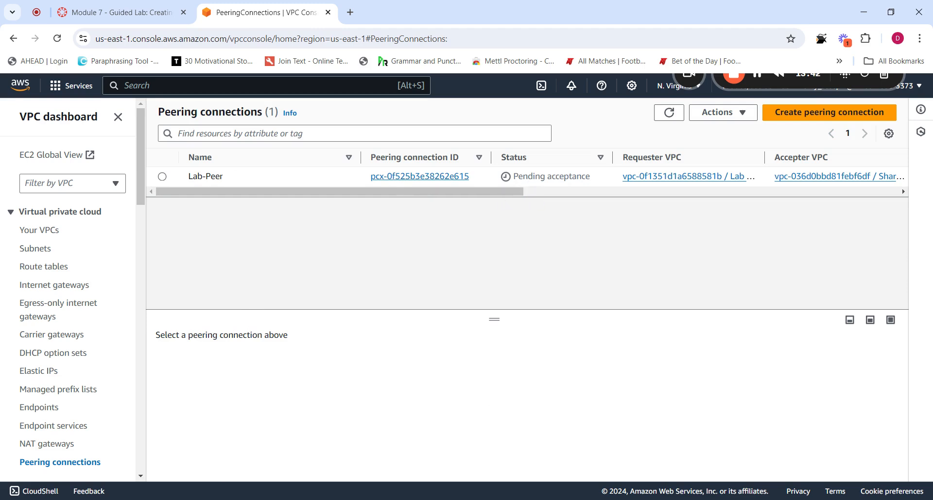
Select the Lab-Peer connection and bring up its Actions menu to accept the request
{"action": "left_click_drag", "start_coordinate": [322, 193], "coordinate": [243, 211]}
{"action": "left_click", "coordinate": [162, 176]}
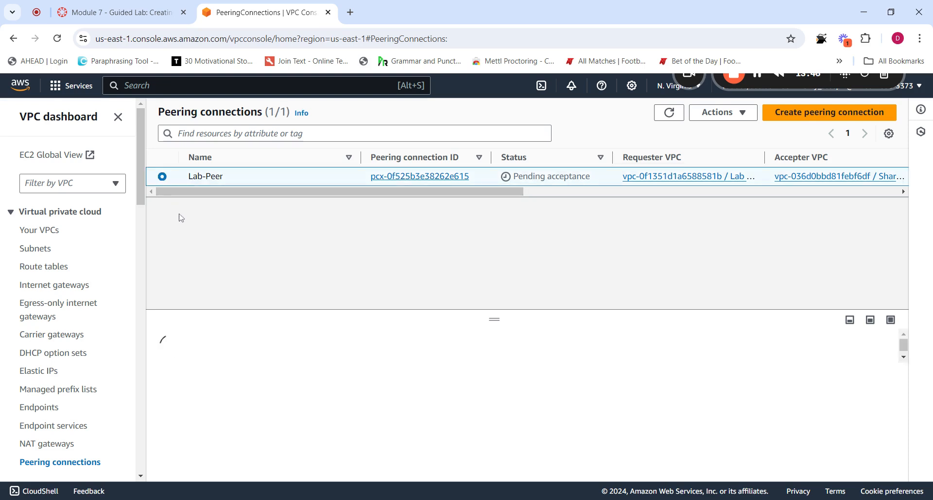
{"action": "left_click", "coordinate": [718, 114]}
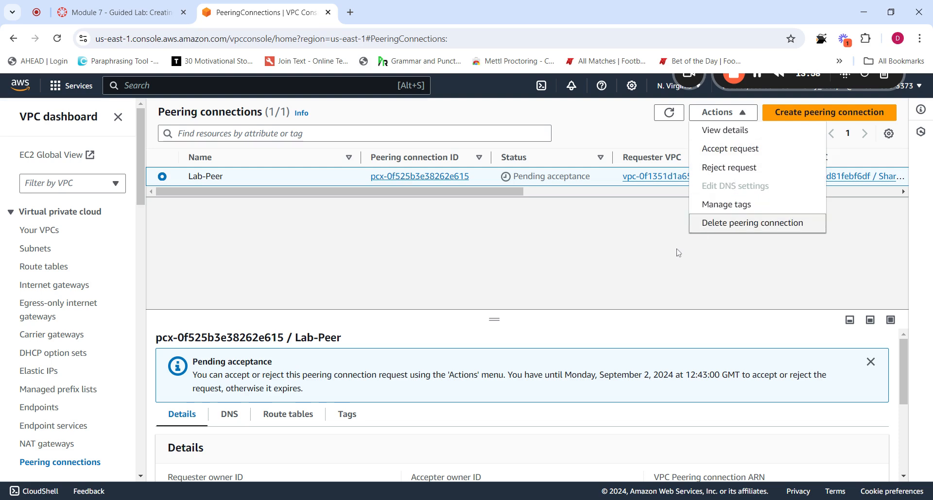
{"action": "left_click", "coordinate": [602, 250]}
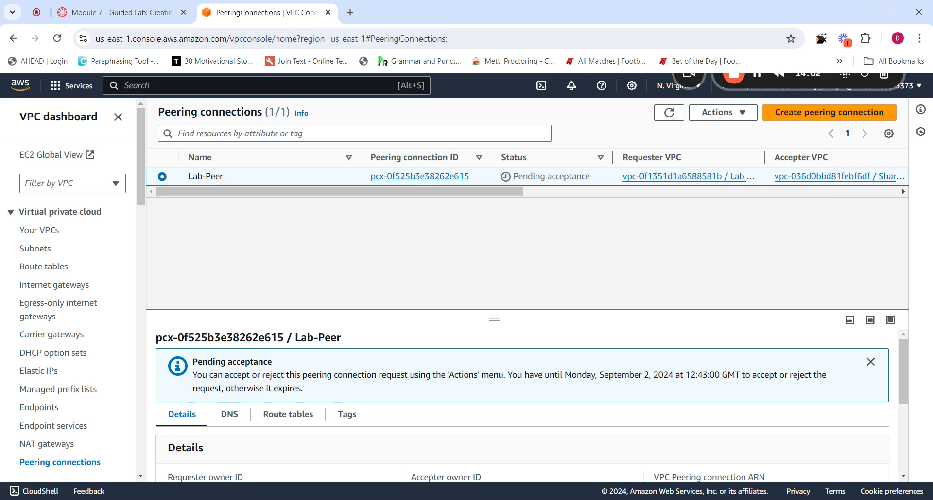
{"action": "left_click", "coordinate": [722, 113]}
Accept the Lab-Peer peering request and scroll the table to review its Requester CIDRs
{"action": "left_click", "coordinate": [723, 149]}
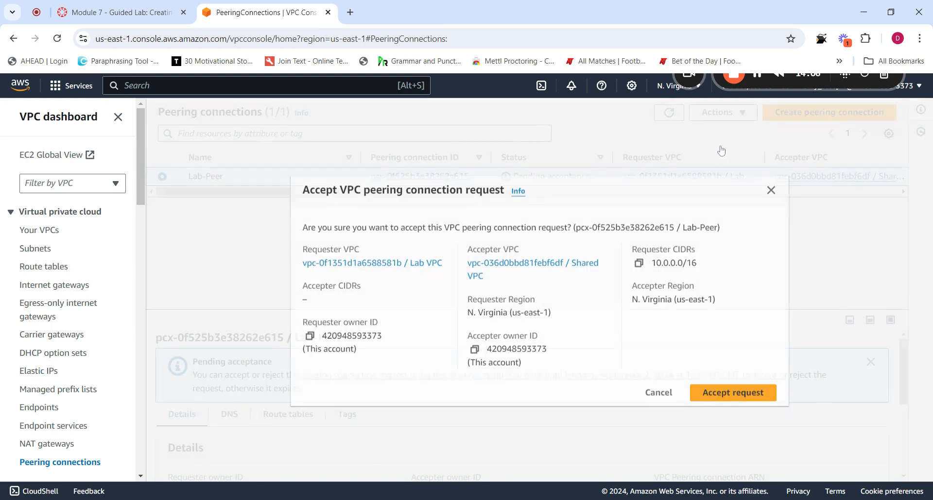
{"action": "left_click", "coordinate": [692, 391]}
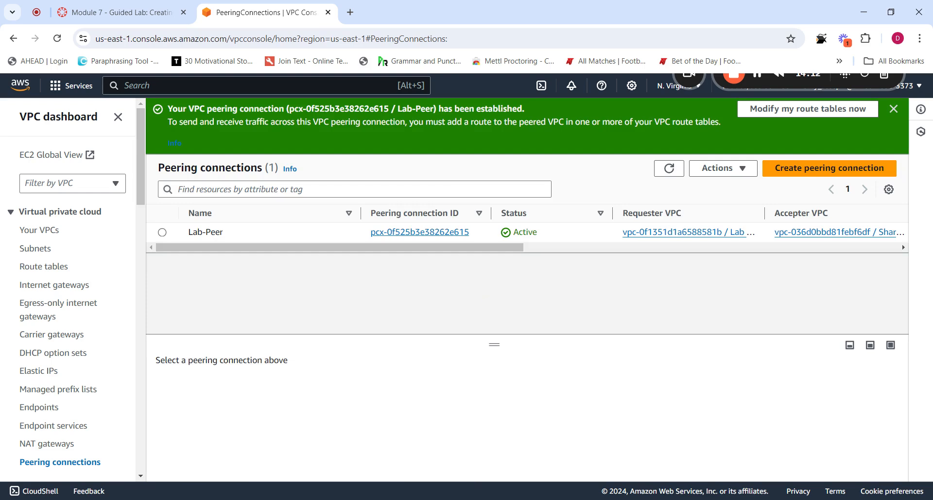
{"action": "scroll", "coordinate": [446, 255], "scroll_direction": "right", "scroll_amount": 3}
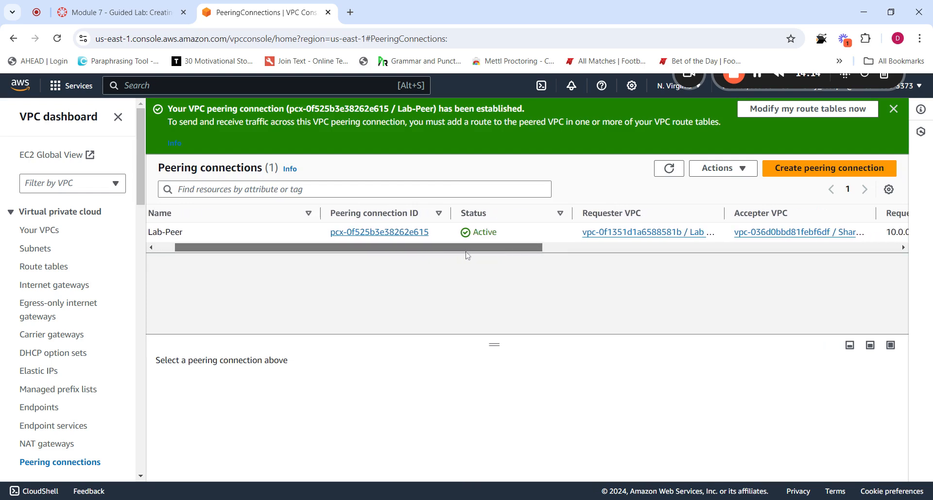
{"action": "scroll", "coordinate": [437, 256], "scroll_direction": "left", "scroll_amount": 3}
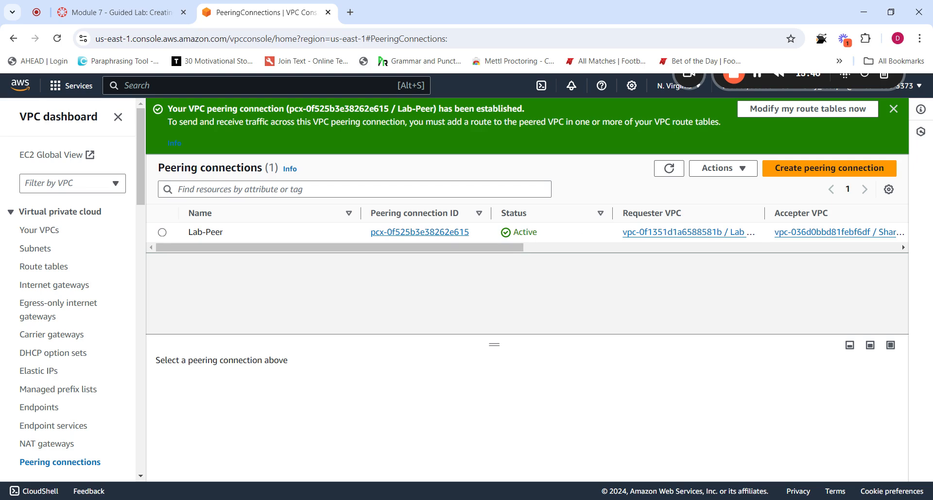
{"action": "left_click_drag", "start_coordinate": [490, 249], "coordinate": [517, 251]}
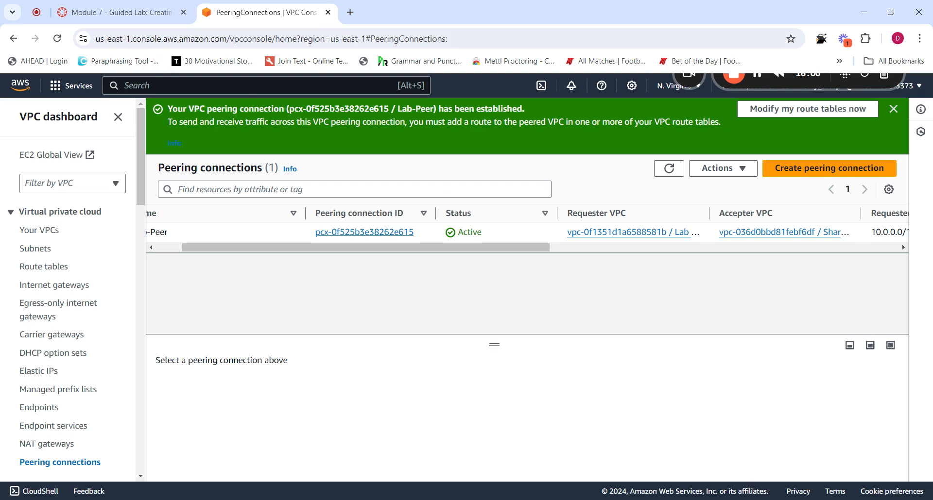
{"action": "left_click", "coordinate": [122, 12]}
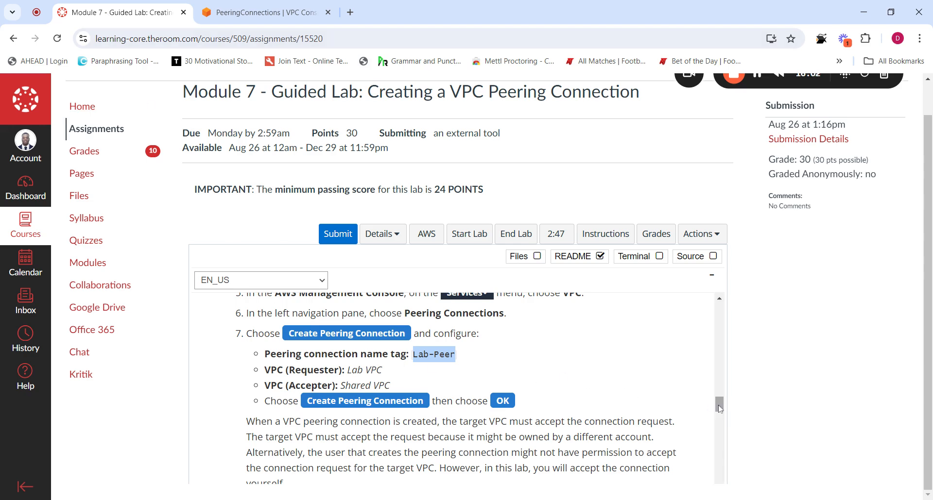
{"action": "left_click_drag", "start_coordinate": [719, 405], "coordinate": [718, 419]}
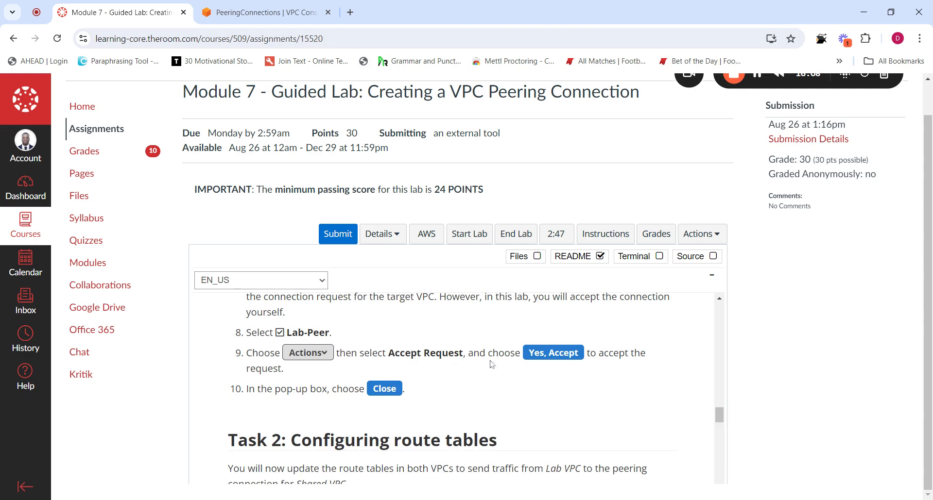
{"action": "left_click_drag", "start_coordinate": [720, 418], "coordinate": [720, 429]}
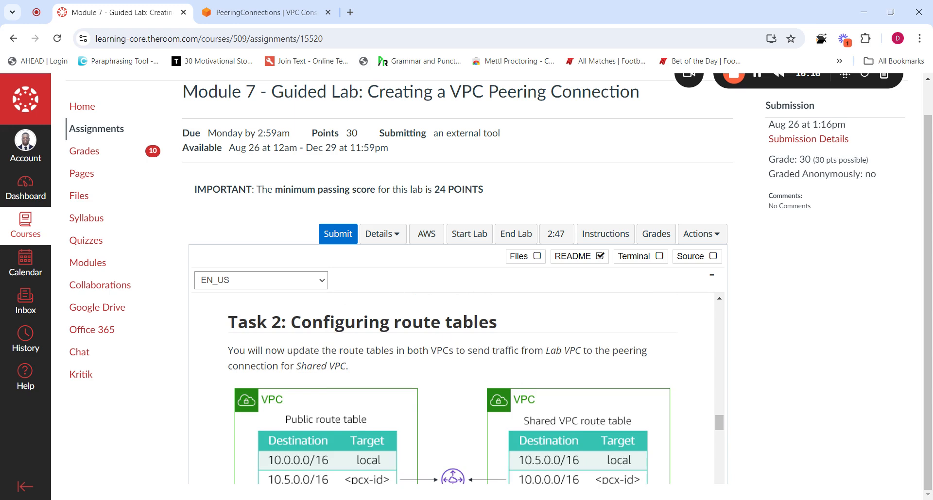
{"action": "left_click_drag", "start_coordinate": [720, 424], "coordinate": [719, 432]}
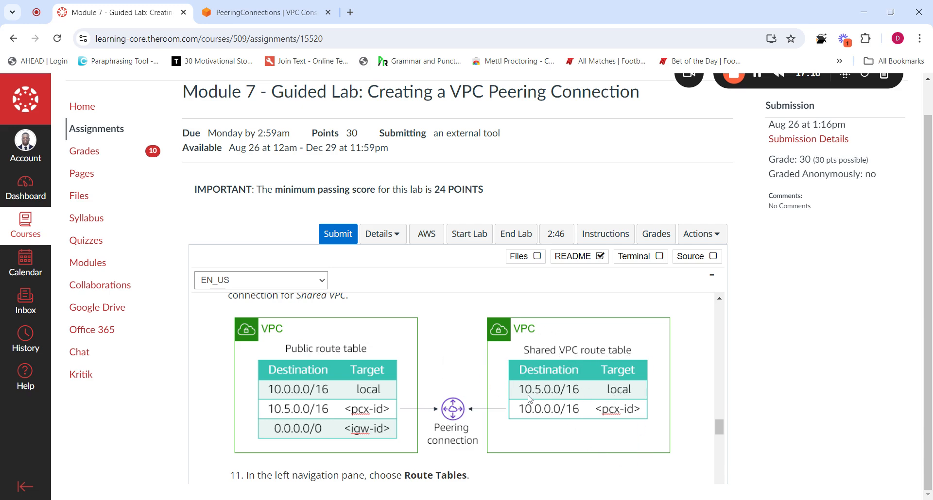
{"action": "left_click_drag", "start_coordinate": [722, 431], "coordinate": [722, 440]}
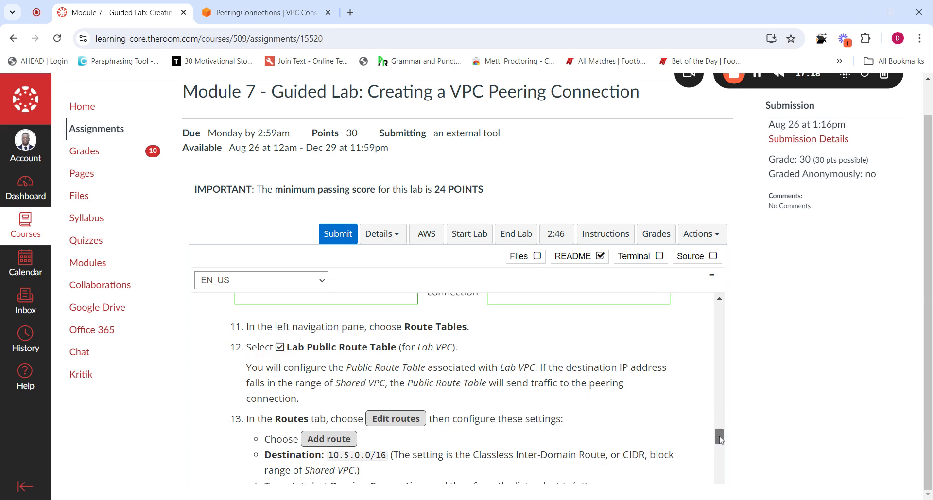
{"action": "left_click_drag", "start_coordinate": [720, 439], "coordinate": [722, 441]}
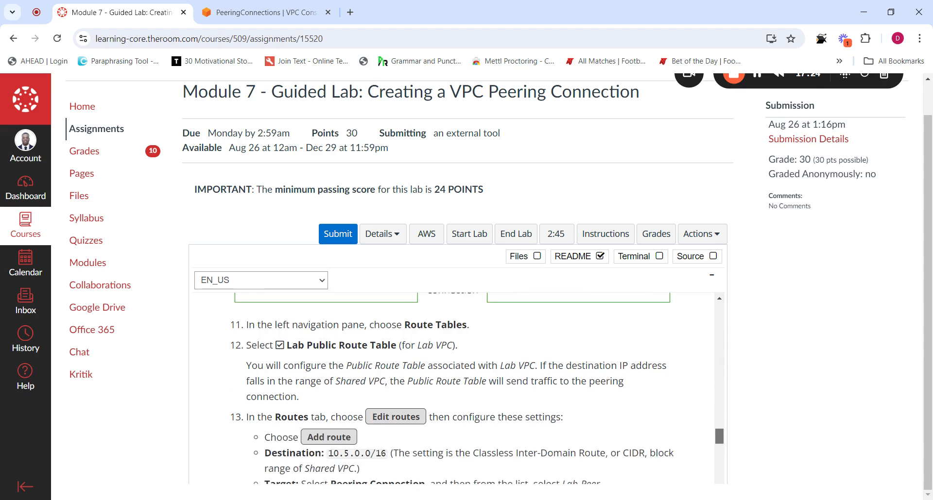
{"action": "left_click_drag", "start_coordinate": [721, 437], "coordinate": [721, 439]}
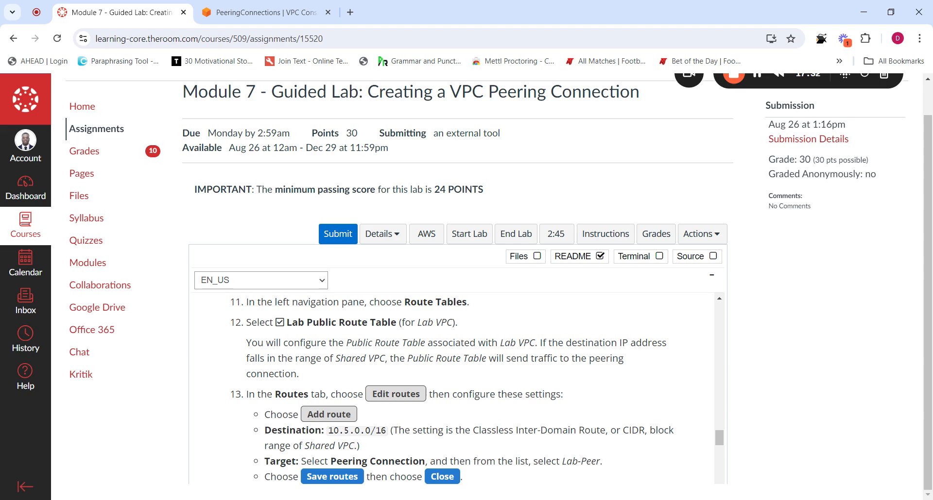
{"action": "left_click", "coordinate": [241, 13]}
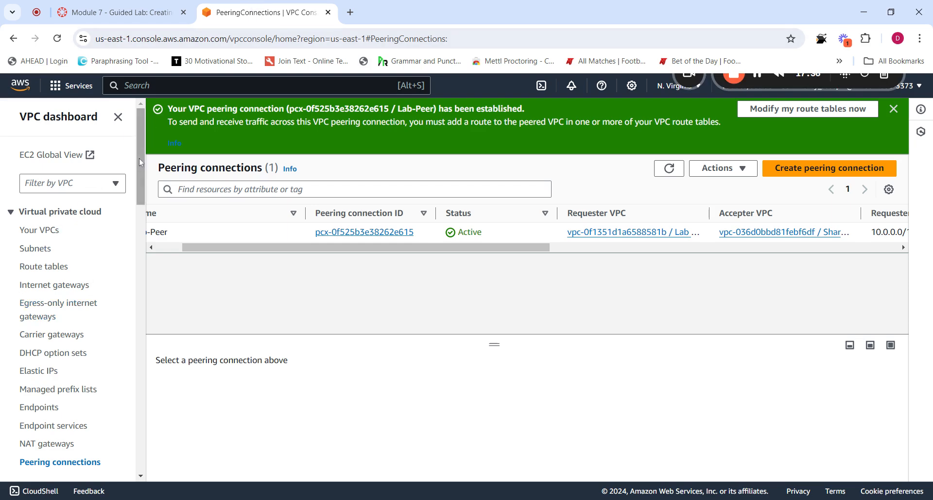
Select Lab Public Route Table and copy the 10.5.0.0/16 destination from the lab instructions
{"action": "left_click_drag", "start_coordinate": [140, 162], "coordinate": [126, 140]}
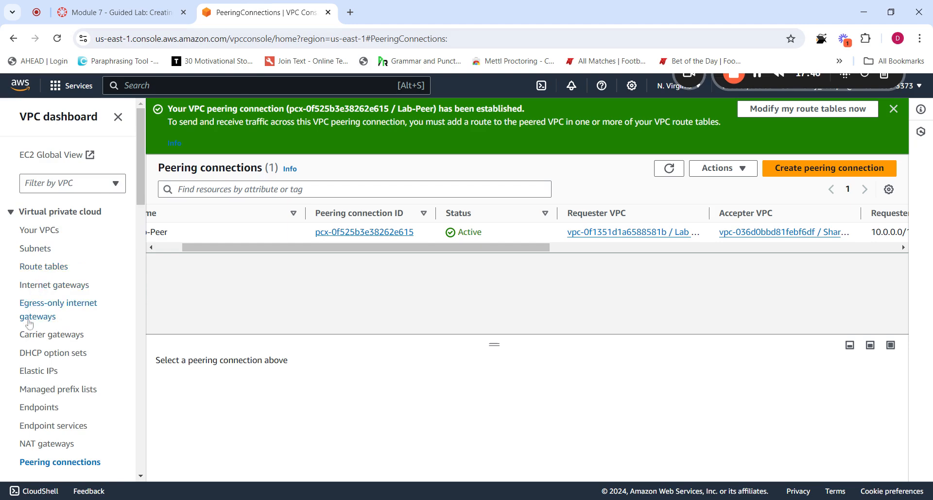
{"action": "left_click", "coordinate": [43, 269]}
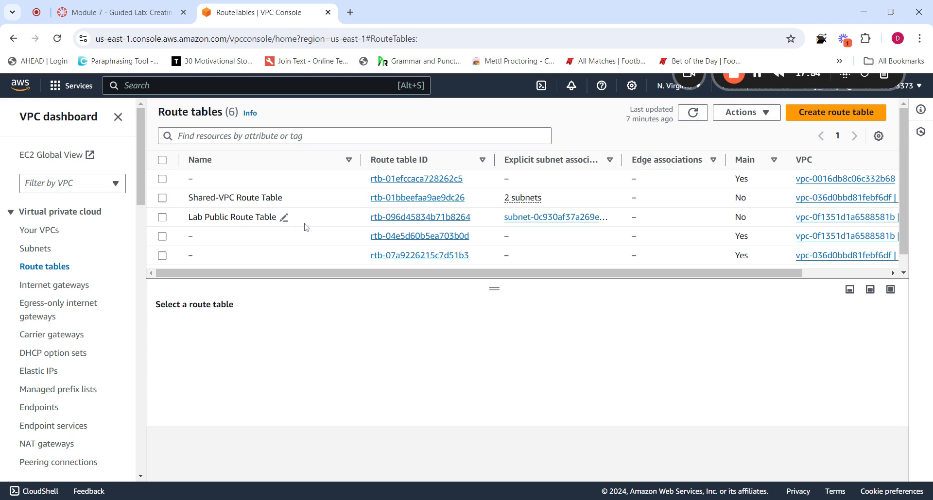
{"action": "left_click", "coordinate": [162, 217]}
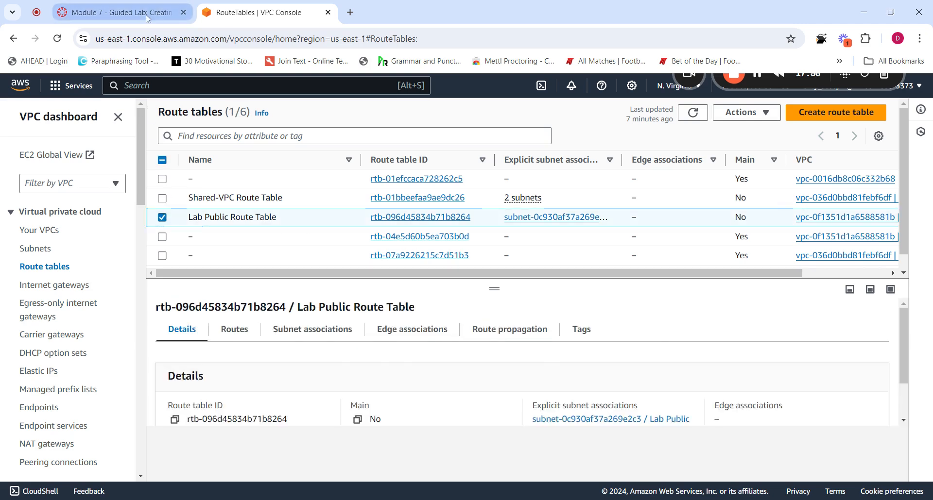
{"action": "left_click", "coordinate": [117, 12]}
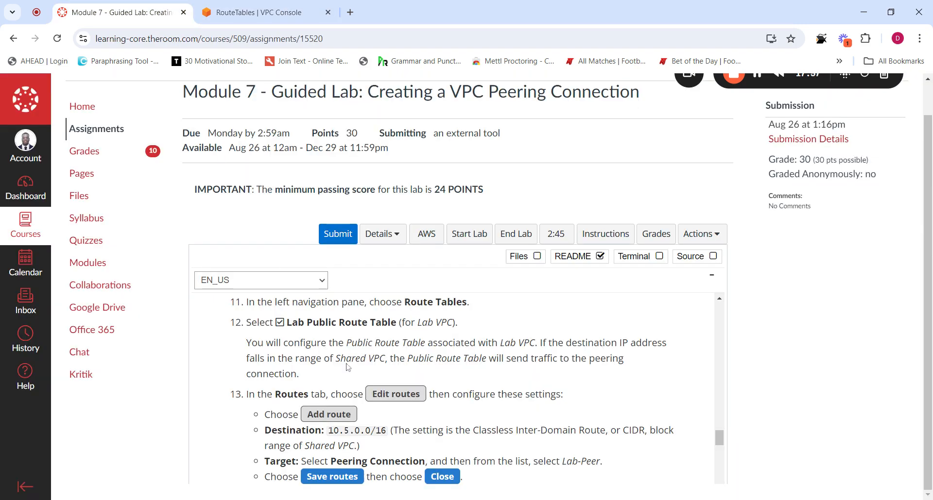
{"action": "left_click", "coordinate": [291, 10]}
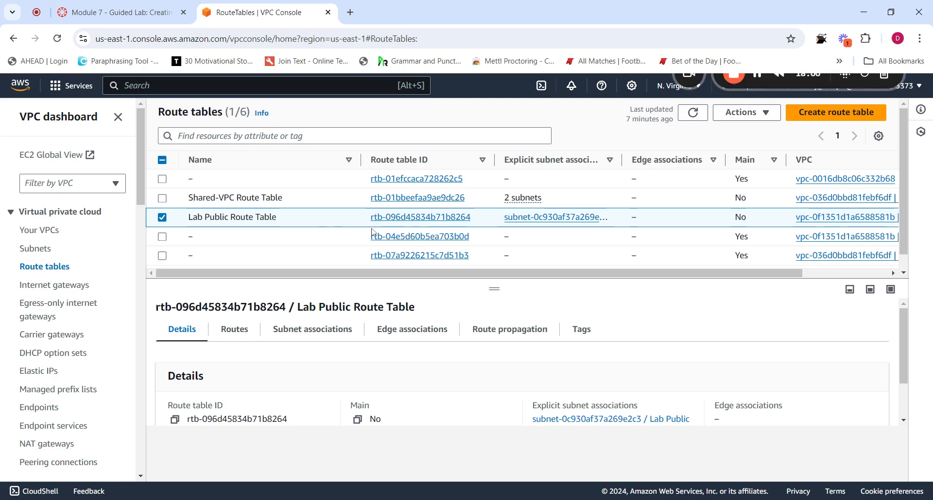
{"action": "left_click", "coordinate": [153, 6]}
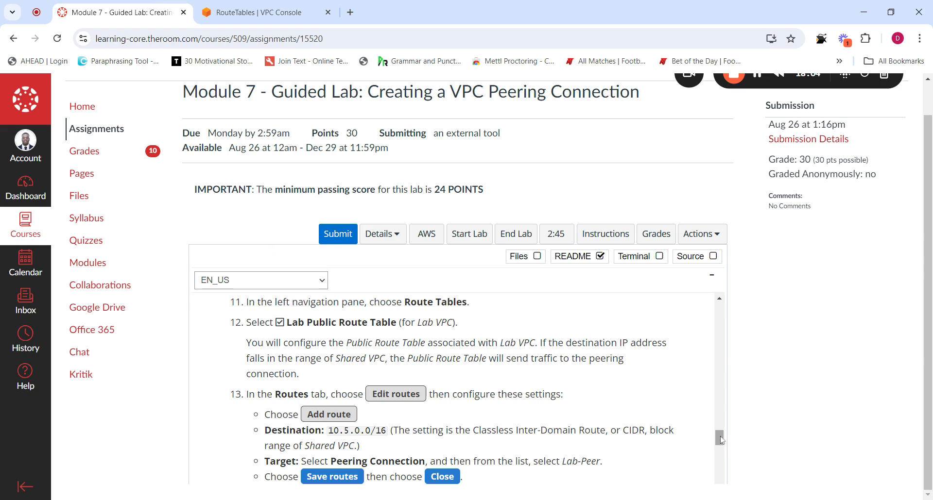
{"action": "left_click_drag", "start_coordinate": [722, 440], "coordinate": [723, 445]}
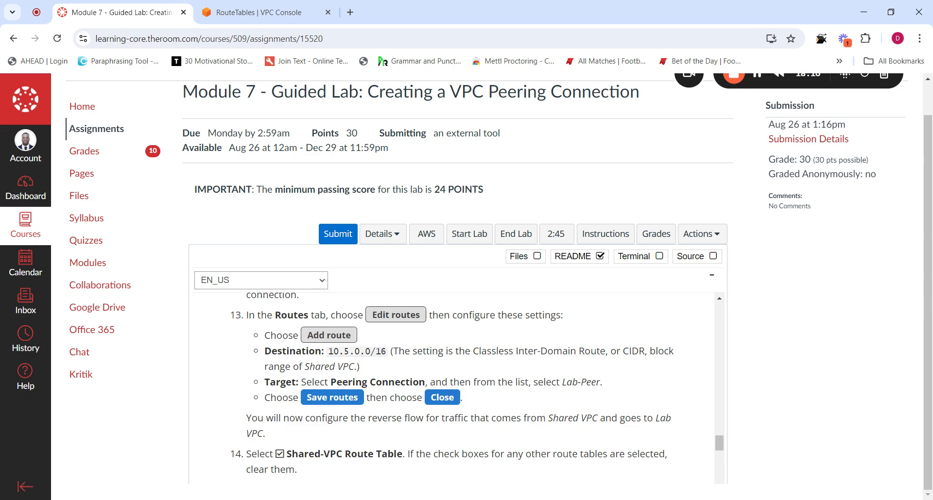
{"action": "left_click_drag", "start_coordinate": [387, 351], "coordinate": [328, 351]}
{"action": "key", "text": "ctrl+c"}
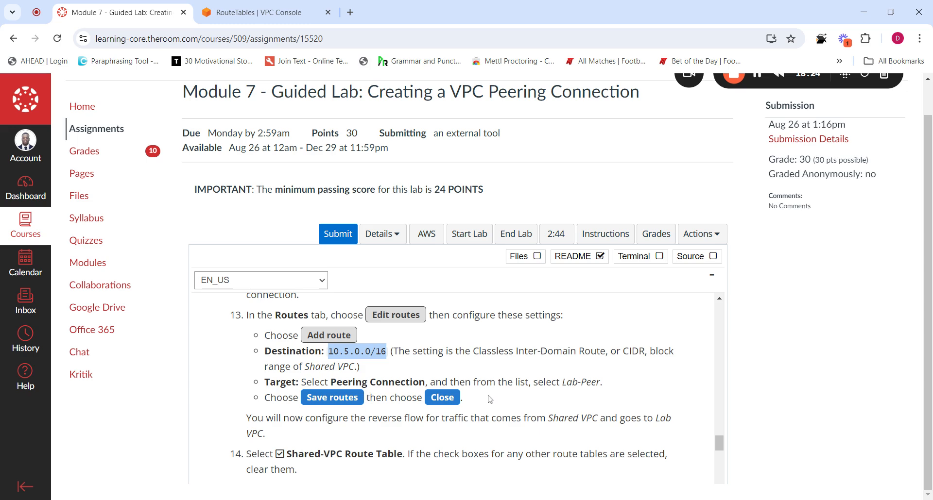
Reselect Lab Public Route Table and display its two existing routes
{"action": "left_click", "coordinate": [259, 12]}
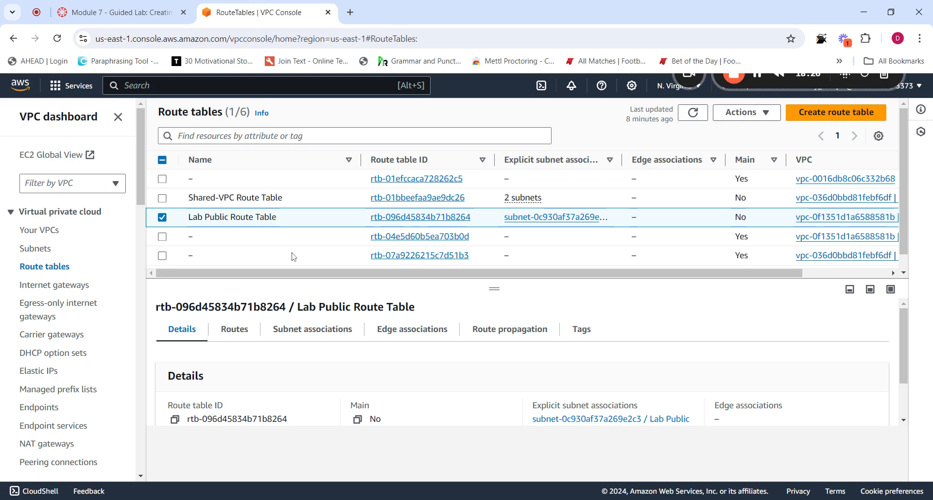
{"action": "scroll", "coordinate": [264, 331], "scroll_direction": "down", "scroll_amount": 1}
{"action": "scroll", "coordinate": [265, 329], "scroll_direction": "up", "scroll_amount": 1}
{"action": "left_click", "coordinate": [162, 218]}
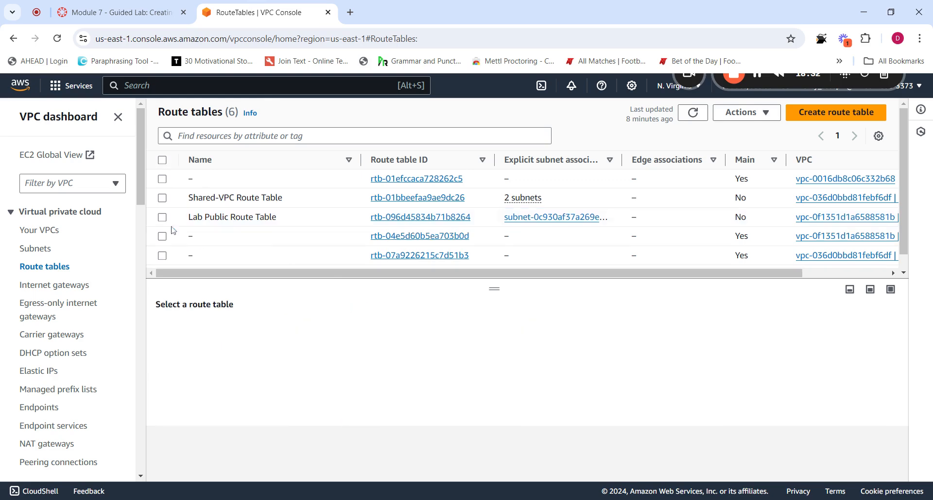
{"action": "left_click", "coordinate": [163, 218]}
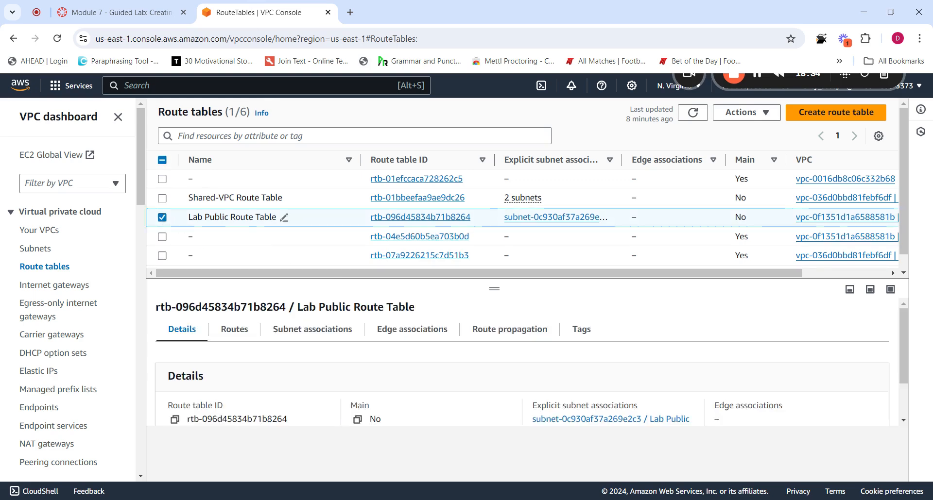
{"action": "left_click", "coordinate": [235, 330]}
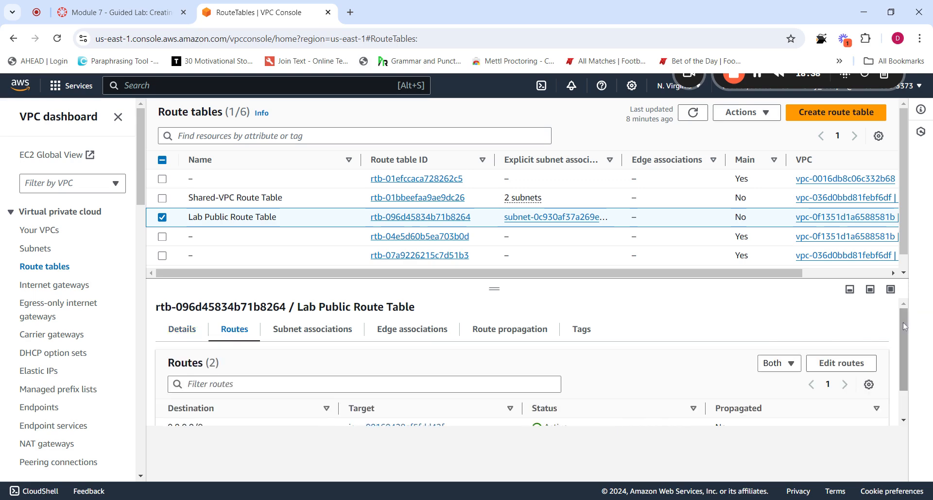
{"action": "scroll", "coordinate": [905, 362], "scroll_direction": "down", "scroll_amount": 1}
Add a new route on Lab Public Route Table with destination 10.5.0.0/16
{"action": "left_click", "coordinate": [842, 327]}
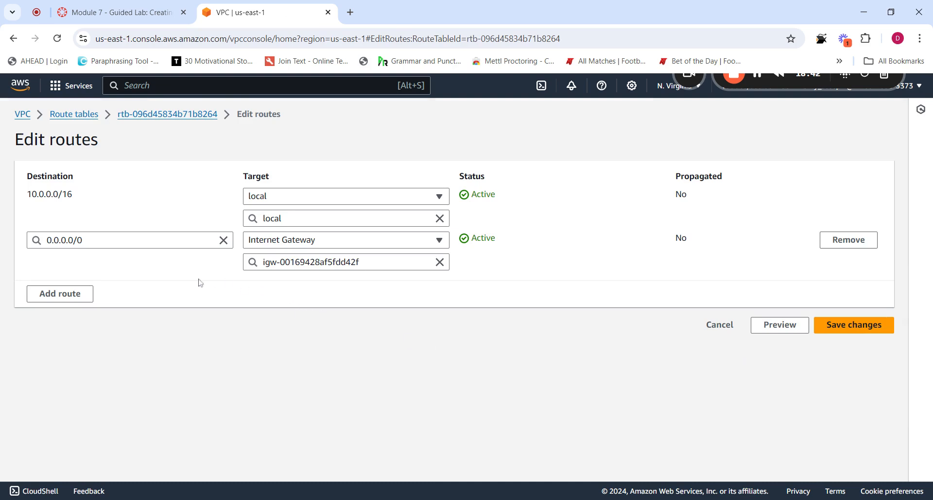
{"action": "left_click", "coordinate": [74, 294]}
{"action": "left_click", "coordinate": [130, 284]}
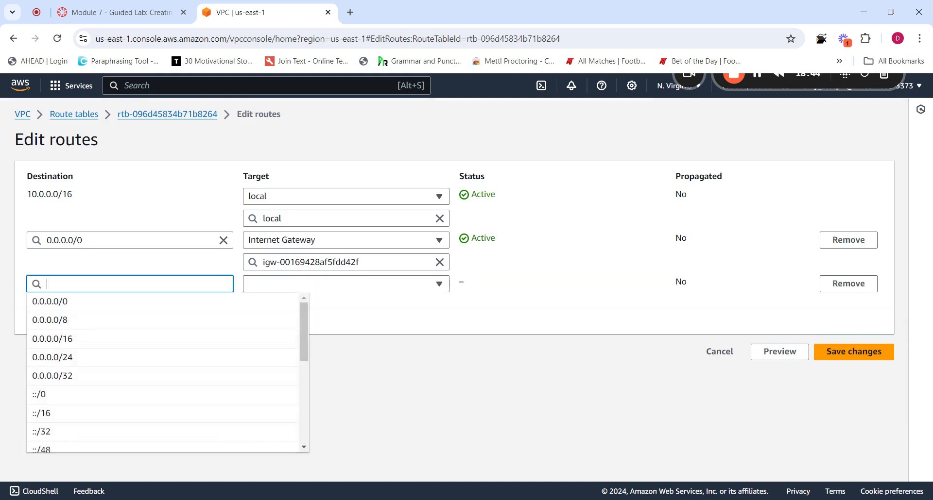
{"action": "key", "text": "ctrl+v"}
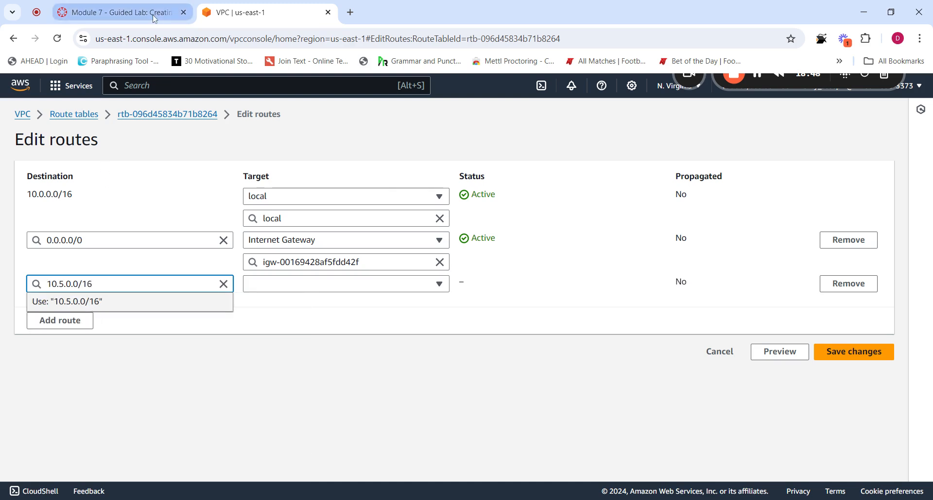
{"action": "left_click", "coordinate": [177, 19]}
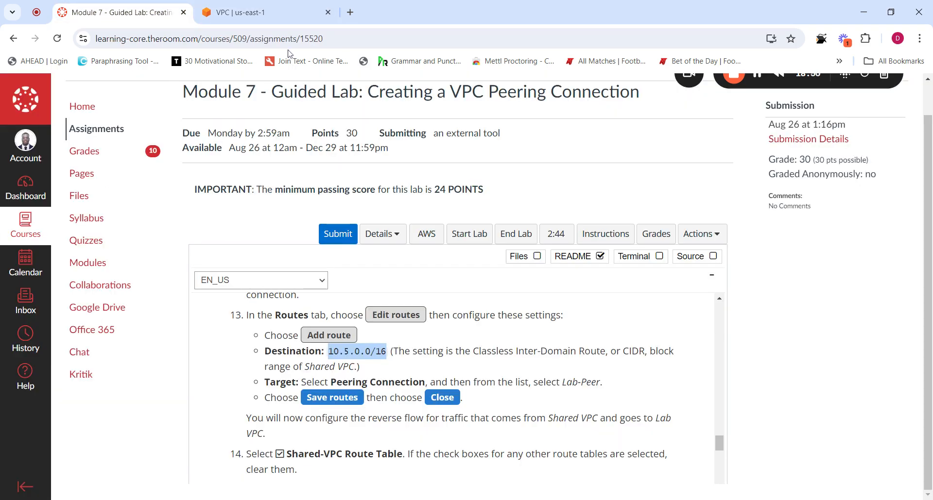
{"action": "left_click", "coordinate": [264, 13]}
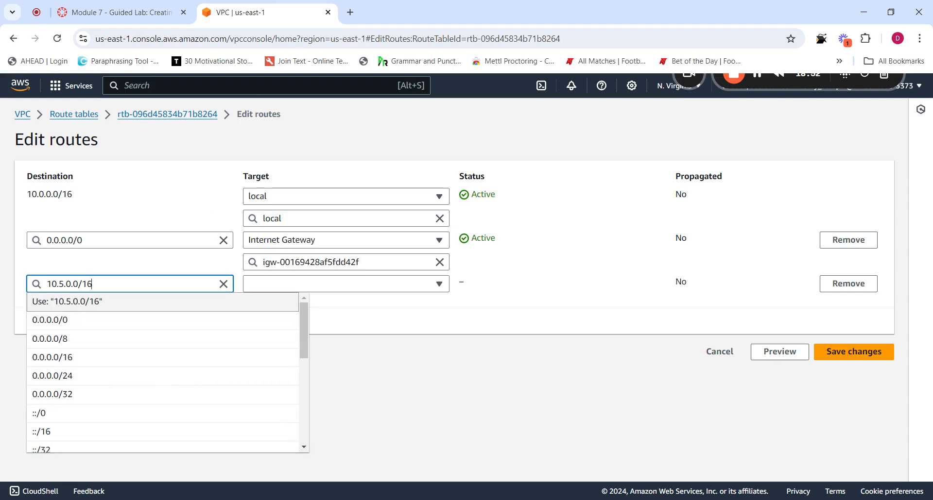
{"action": "left_click", "coordinate": [95, 309]}
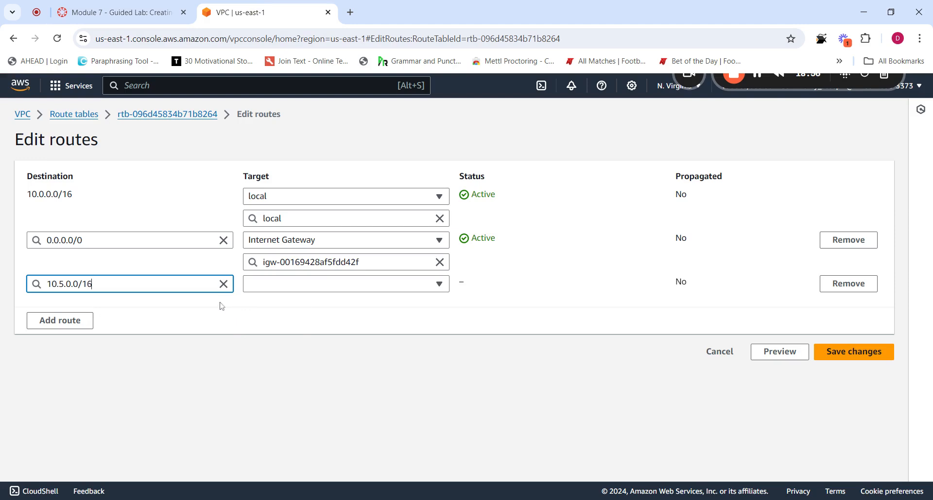
Target the route at the Lab-Peer peering connection (pcx-0f525b3e38262e615) and save it
{"action": "left_click", "coordinate": [268, 287]}
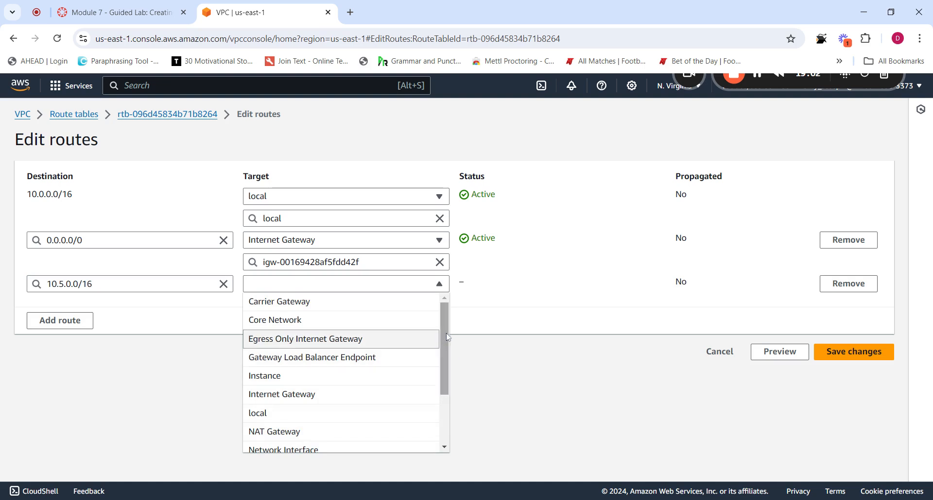
{"action": "left_click_drag", "start_coordinate": [448, 337], "coordinate": [442, 381]}
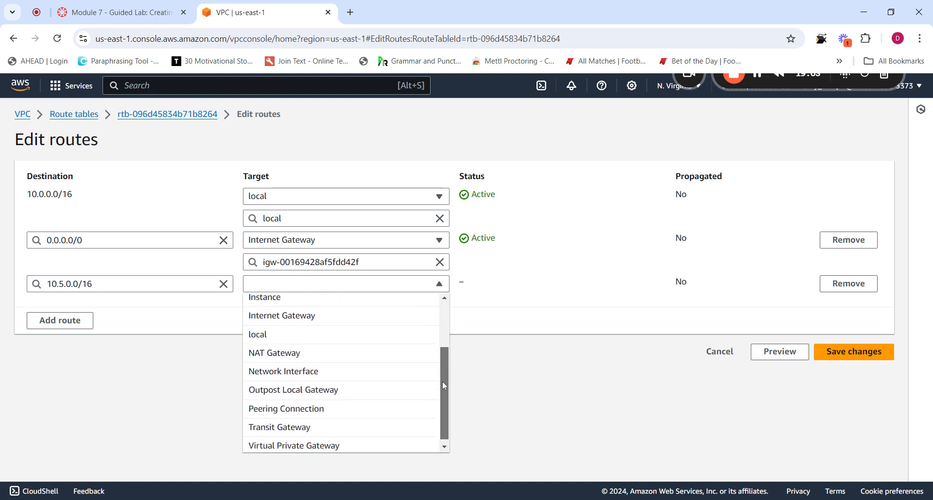
{"action": "left_click", "coordinate": [286, 404]}
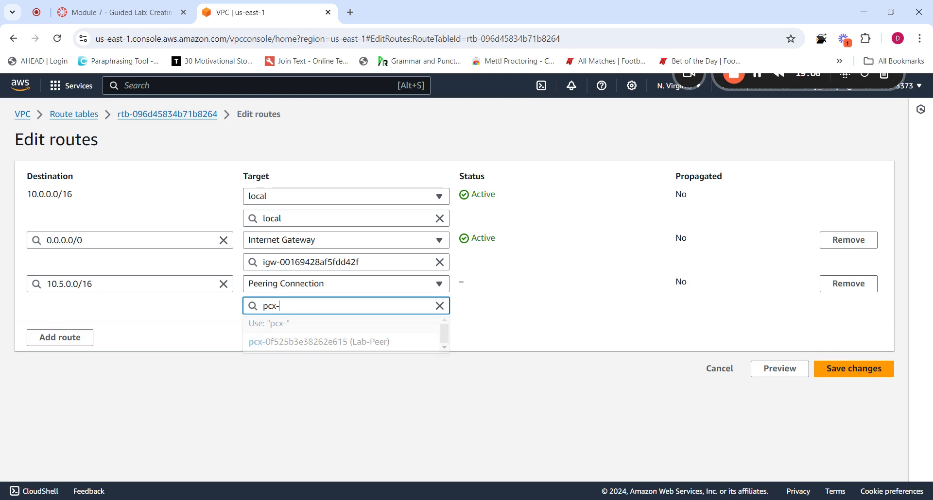
{"action": "left_click", "coordinate": [352, 344]}
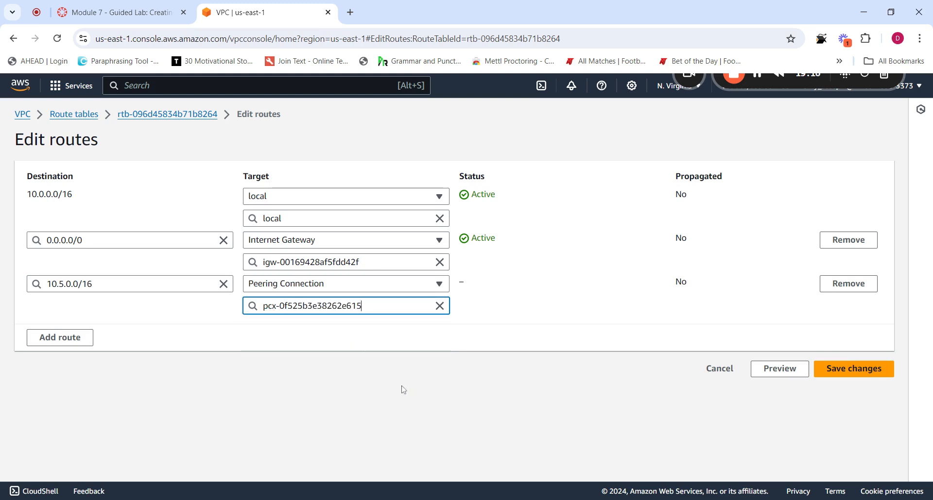
{"action": "left_click", "coordinate": [854, 373]}
{"action": "left_click", "coordinate": [122, 12]}
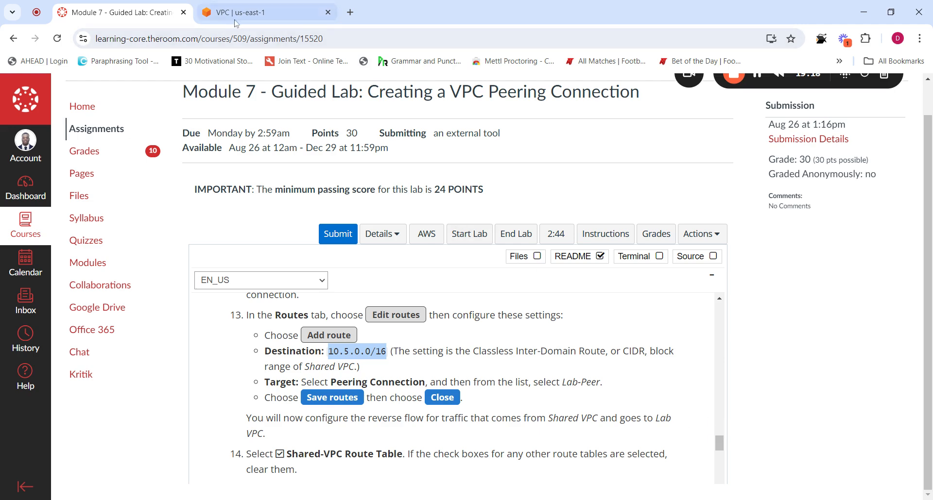
{"action": "left_click", "coordinate": [265, 12]}
{"action": "left_click", "coordinate": [883, 109]}
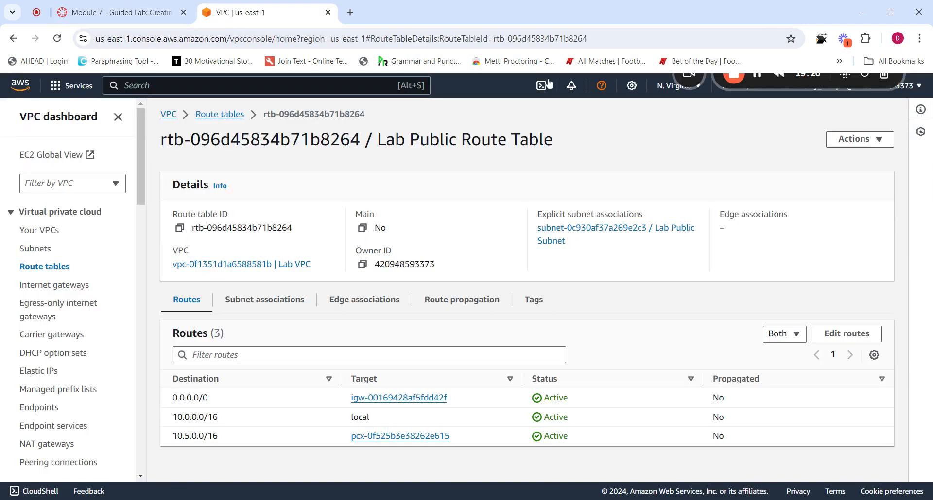
{"action": "left_click", "coordinate": [142, 13]}
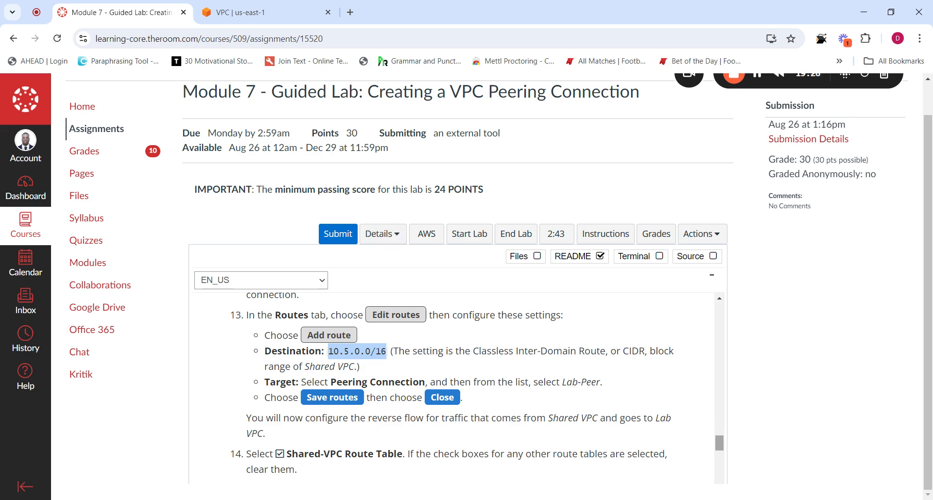
{"action": "left_click", "coordinate": [249, 14]}
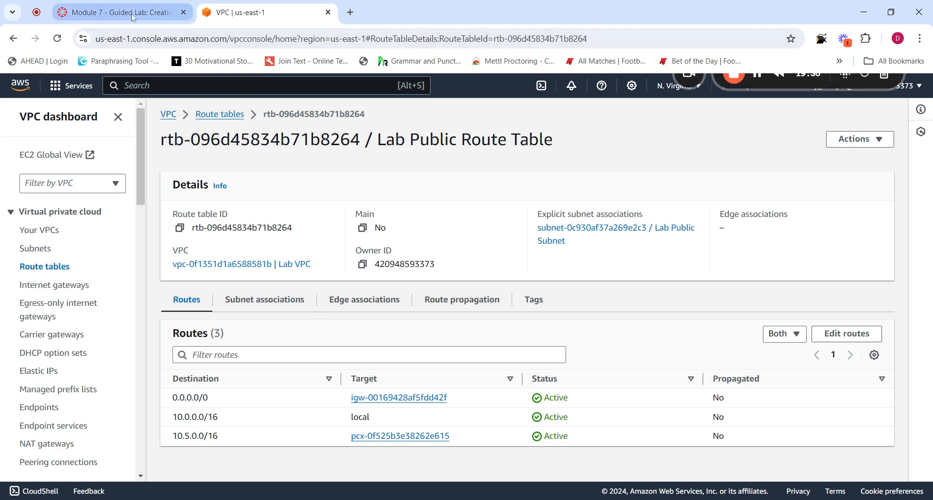
{"action": "left_click", "coordinate": [116, 12]}
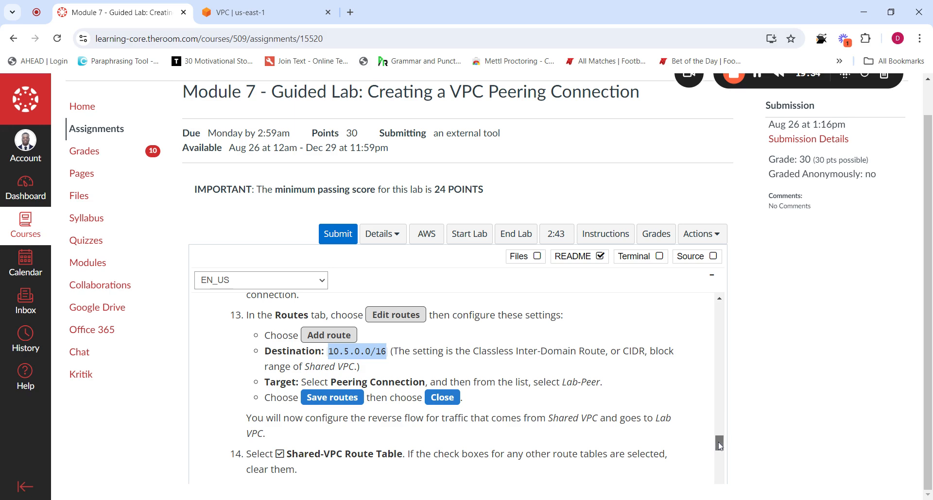
{"action": "left_click_drag", "start_coordinate": [720, 443], "coordinate": [720, 432]}
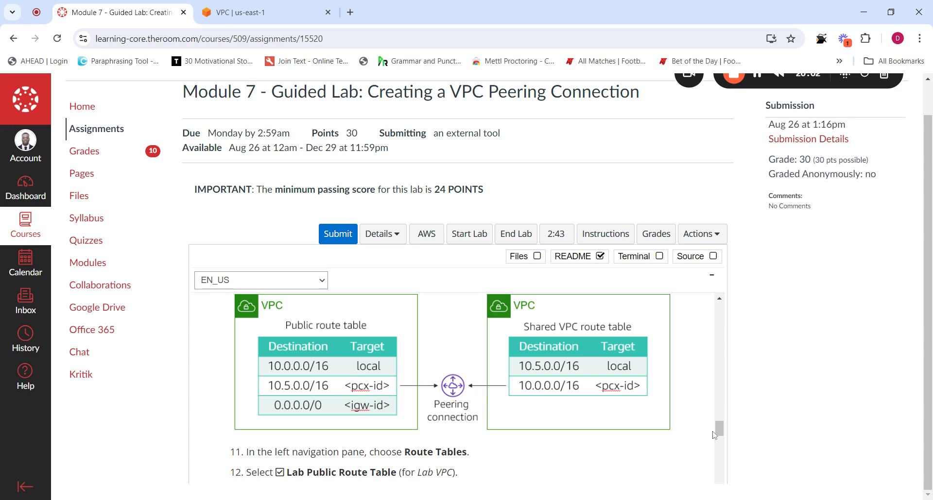
Scroll to step 15, select the 10.0.0.0/16 Lab VPC CIDR, and return to the VPC console
{"action": "scroll", "coordinate": [719, 437], "scroll_direction": "down", "scroll_amount": 3}
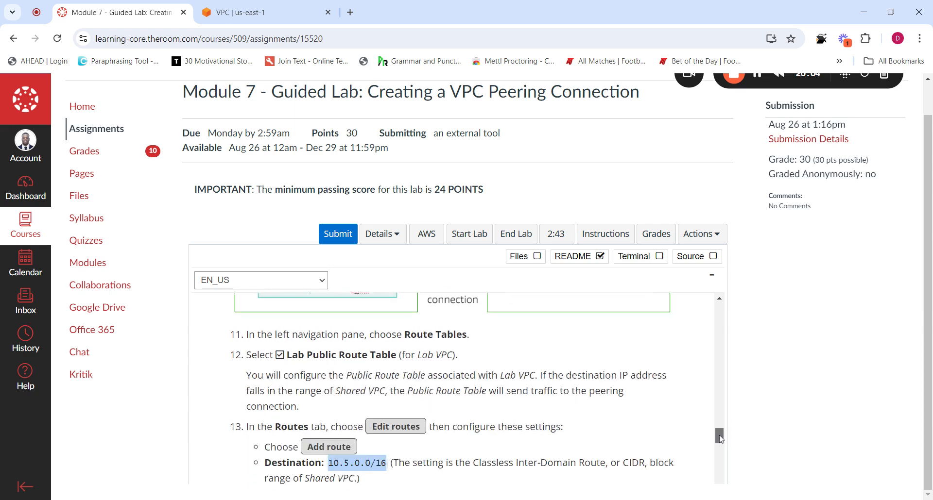
{"action": "left_click_drag", "start_coordinate": [720, 437], "coordinate": [716, 452]}
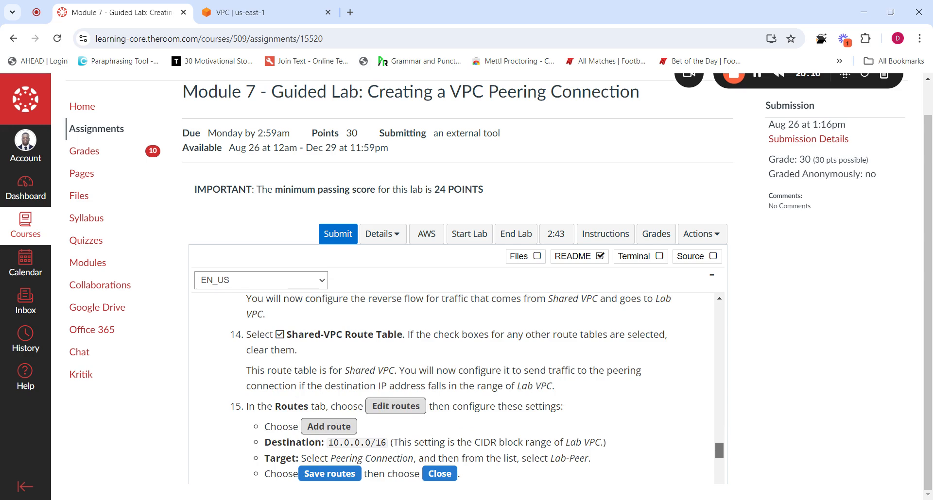
{"action": "scroll", "coordinate": [548, 400], "scroll_direction": "down", "scroll_amount": 1}
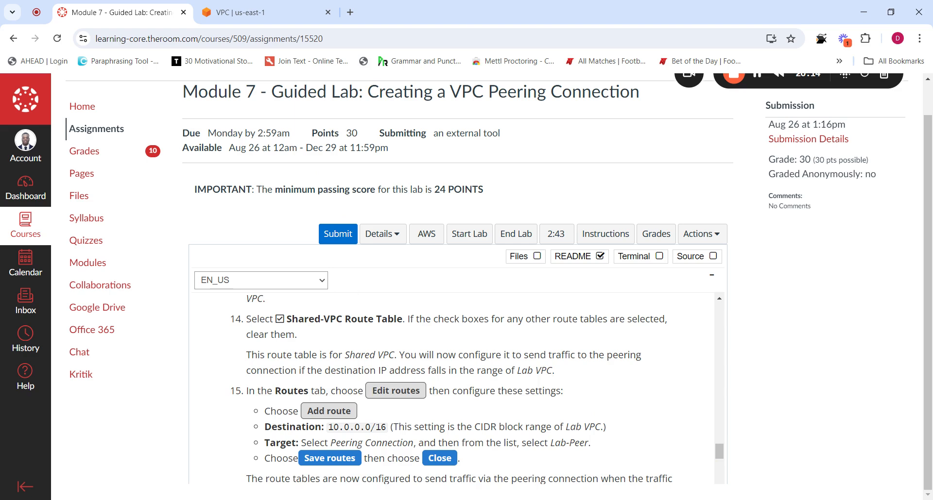
{"action": "left_click_drag", "start_coordinate": [387, 427], "coordinate": [328, 427]}
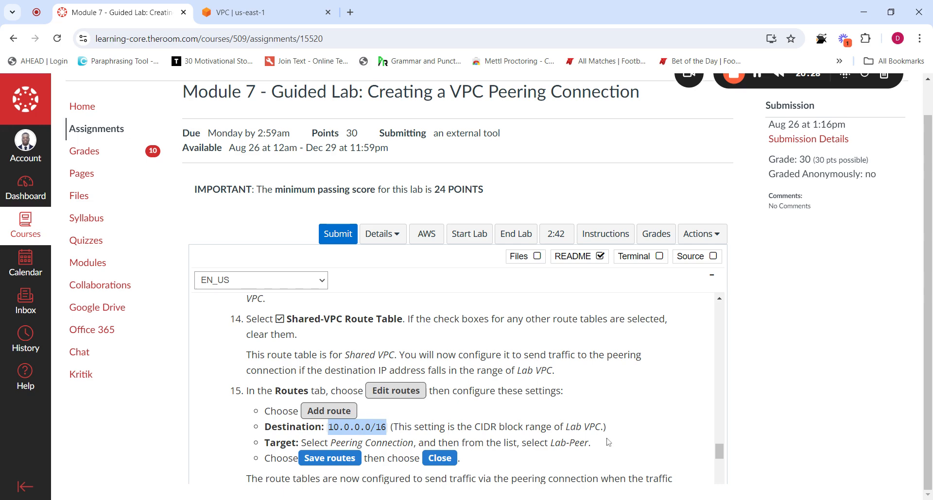
{"action": "left_click", "coordinate": [262, 12]}
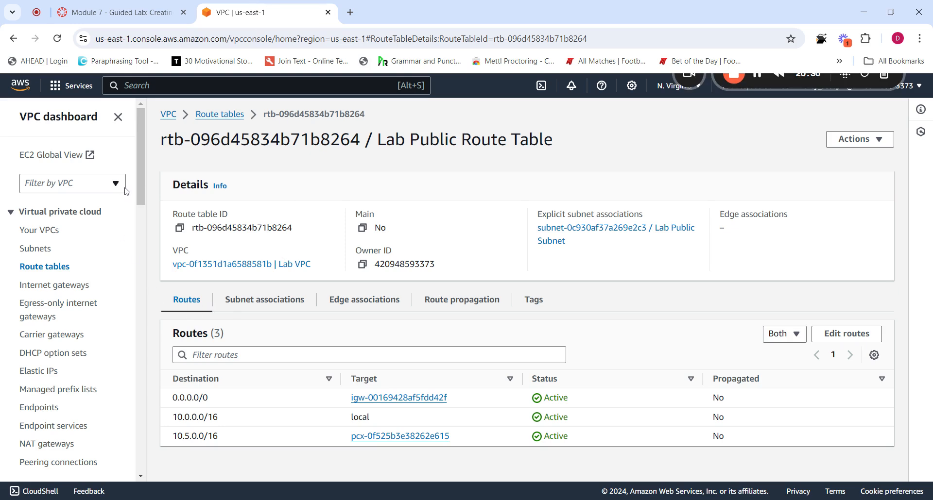
Switch the selection from Lab Public to Shared-VPC Route Table and view its routes
{"action": "left_click", "coordinate": [212, 115]}
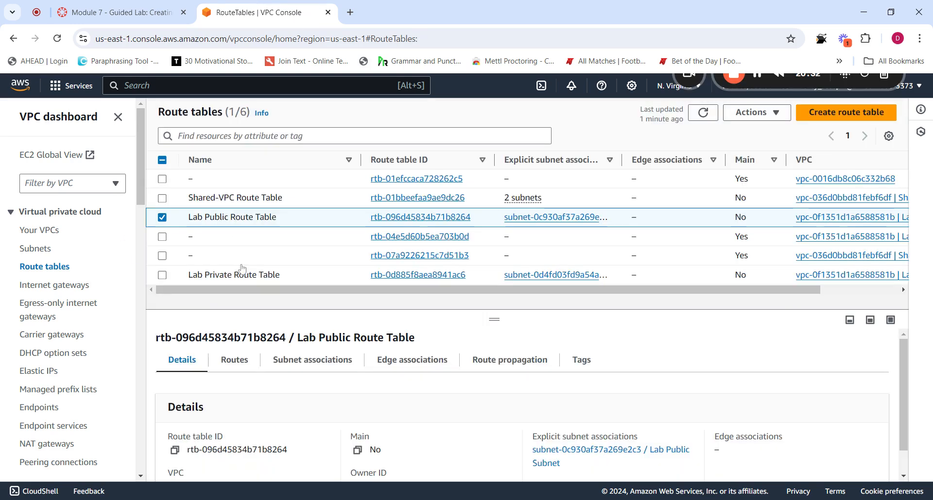
{"action": "left_click", "coordinate": [163, 221]}
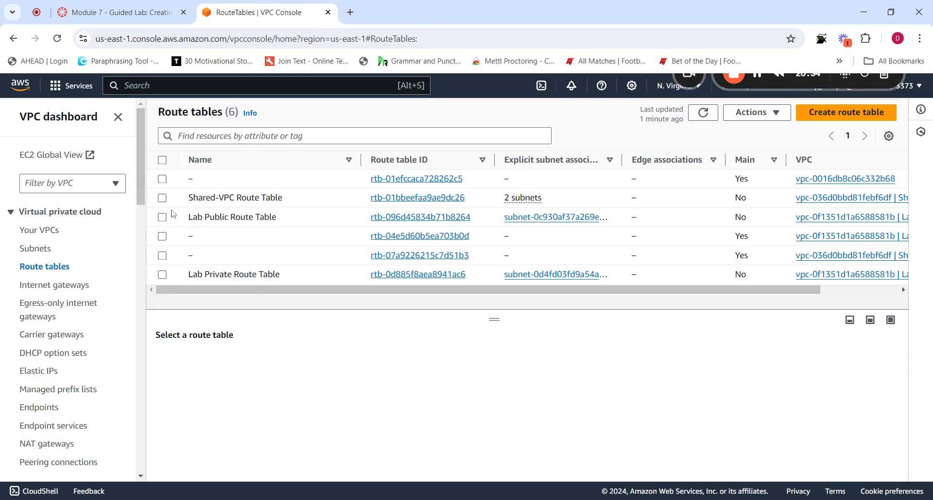
{"action": "left_click", "coordinate": [163, 199]}
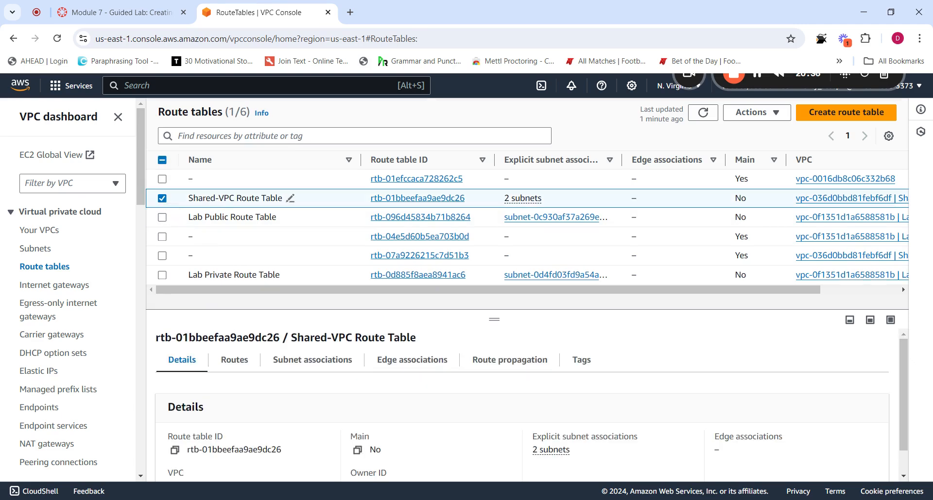
{"action": "left_click", "coordinate": [257, 369]}
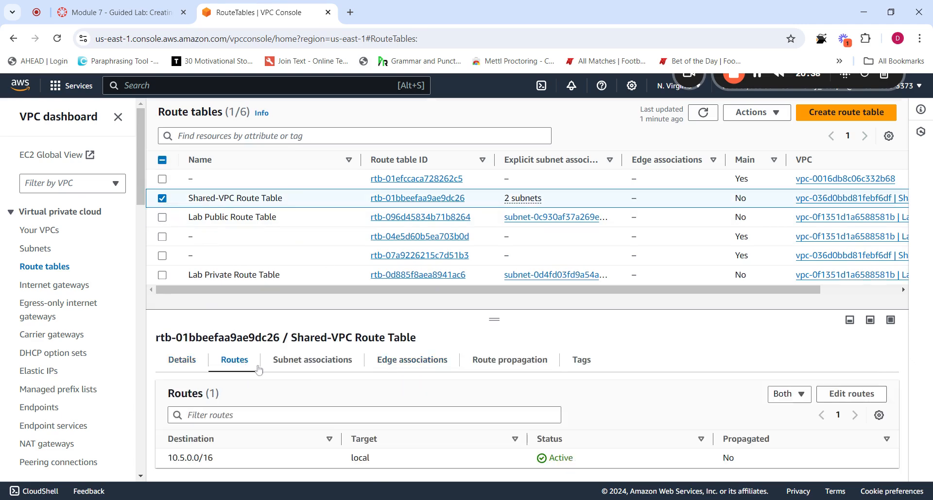
Add and save a route for 10.0.0.0/16 targeting the Lab-Peer peering connection
{"action": "left_click", "coordinate": [851, 395]}
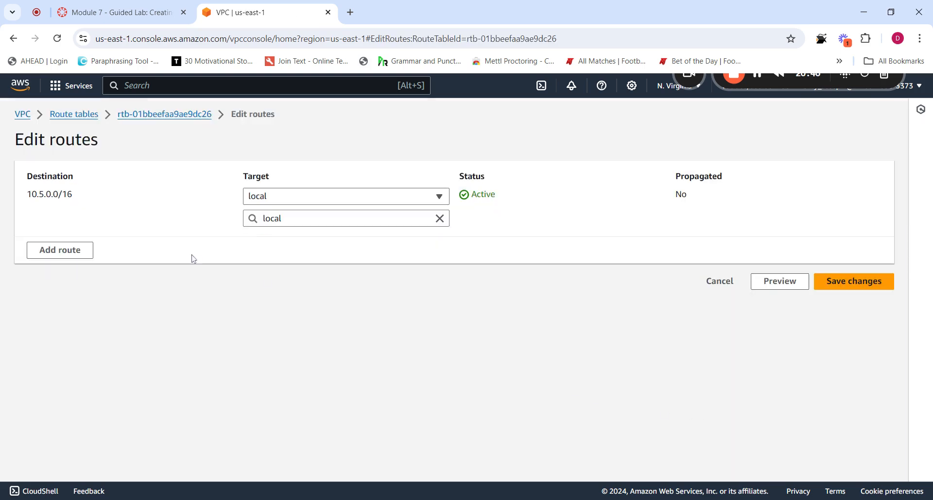
{"action": "left_click", "coordinate": [60, 250]}
{"action": "left_click", "coordinate": [75, 240]}
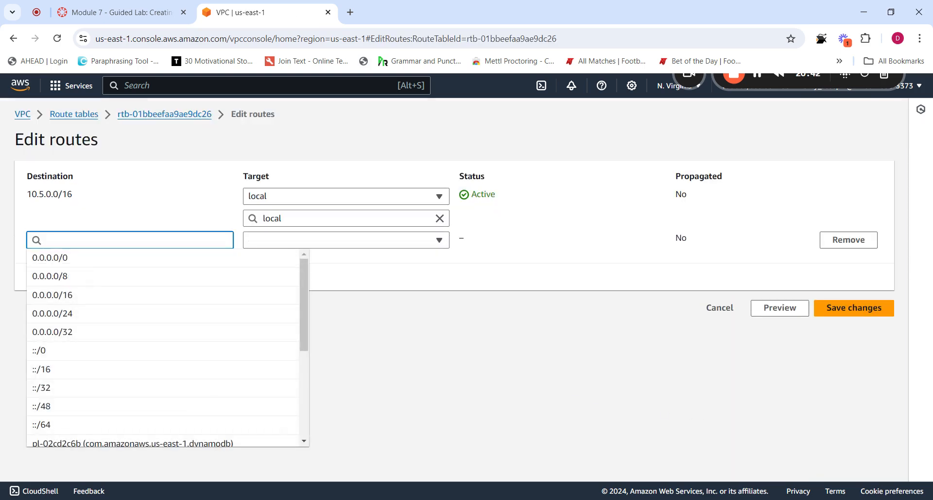
{"action": "type", "text": "10.0.0.0/16"}
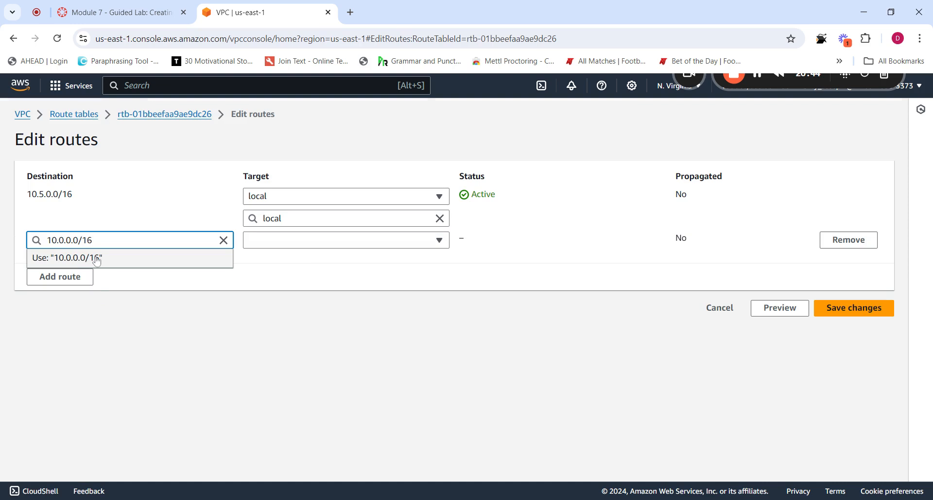
{"action": "left_click", "coordinate": [95, 261]}
{"action": "left_click", "coordinate": [276, 242]}
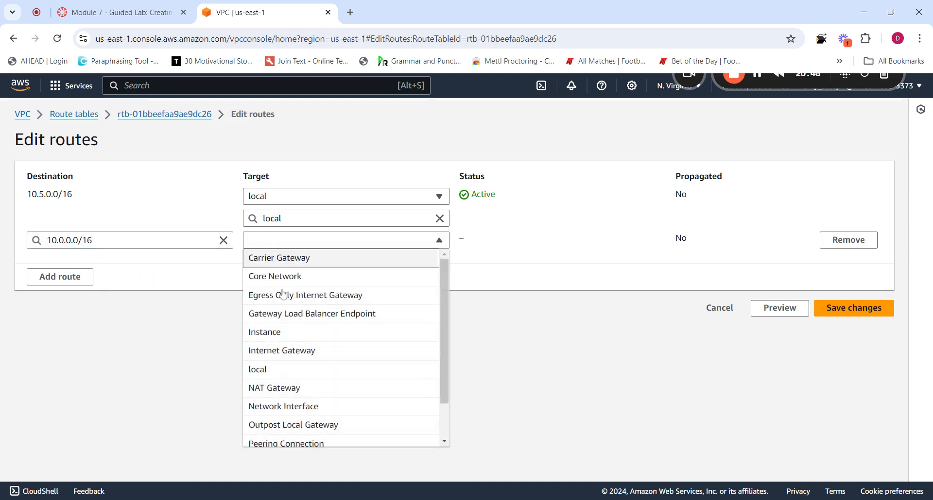
{"action": "scroll", "coordinate": [291, 422], "scroll_direction": "down", "scroll_amount": 2}
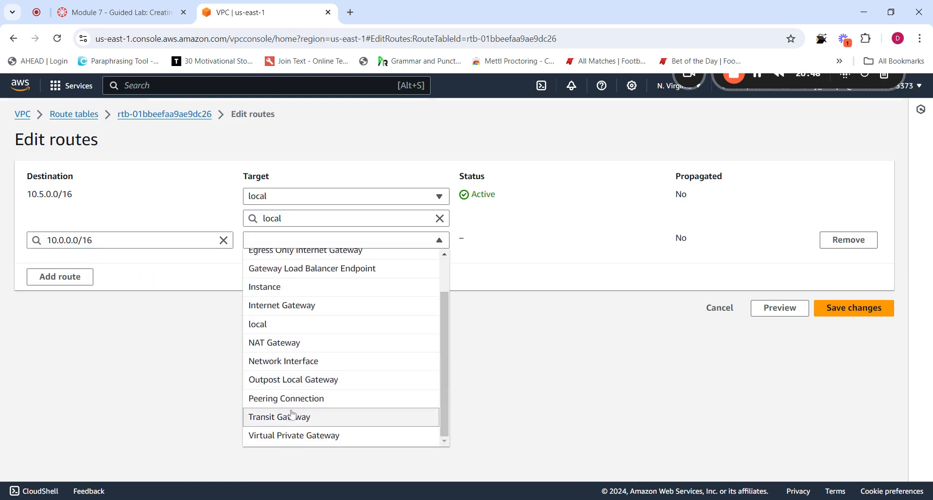
{"action": "left_click", "coordinate": [291, 402]}
{"action": "left_click", "coordinate": [340, 263]}
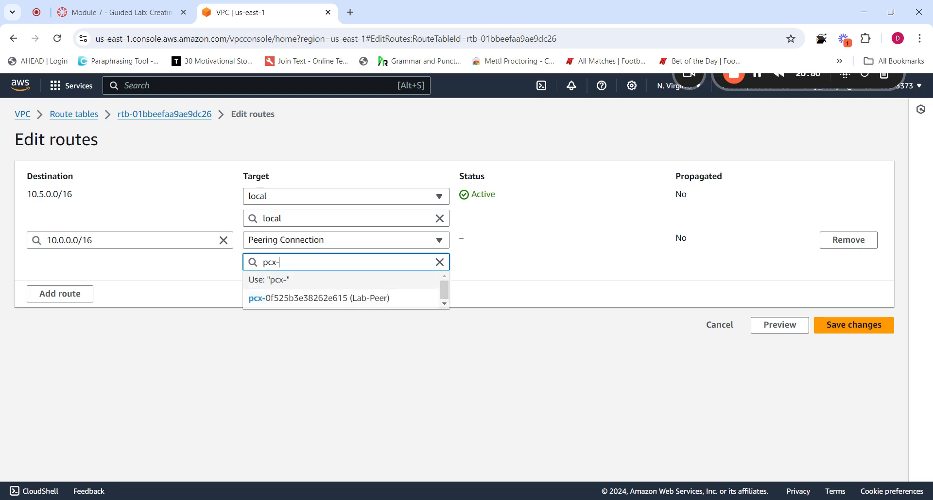
{"action": "left_click", "coordinate": [340, 300]}
{"action": "left_click", "coordinate": [854, 325]}
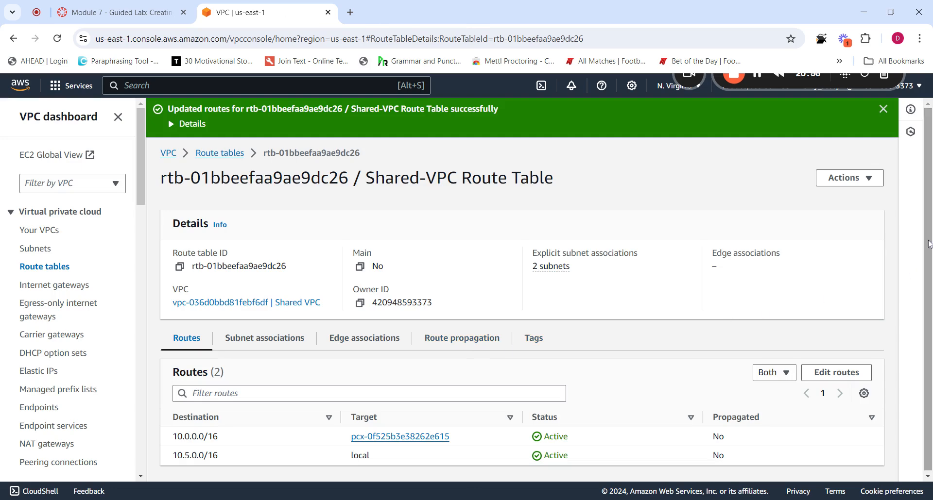
Scroll the lab README to the Task 2 diagram of both route tables using the peering connection
{"action": "left_click", "coordinate": [117, 13]}
{"action": "scroll", "coordinate": [596, 459], "scroll_direction": "down", "scroll_amount": 3}
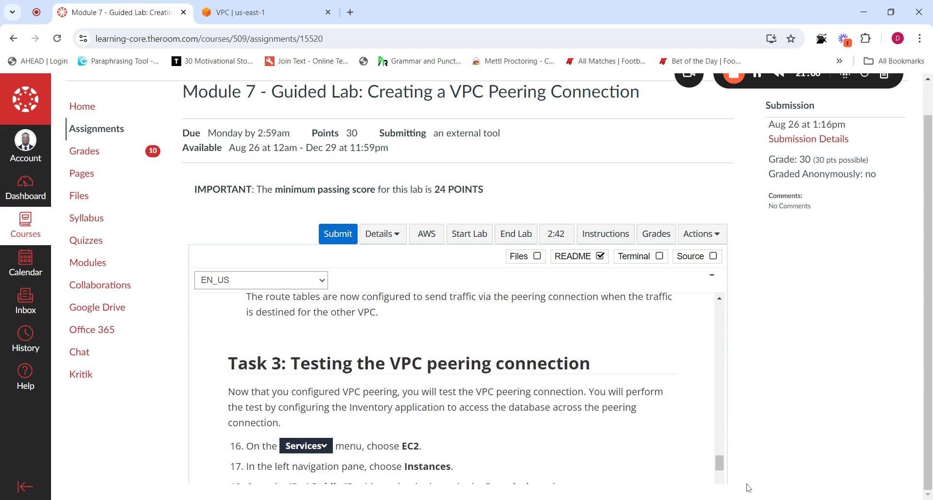
{"action": "left_click_drag", "start_coordinate": [721, 465], "coordinate": [722, 432]}
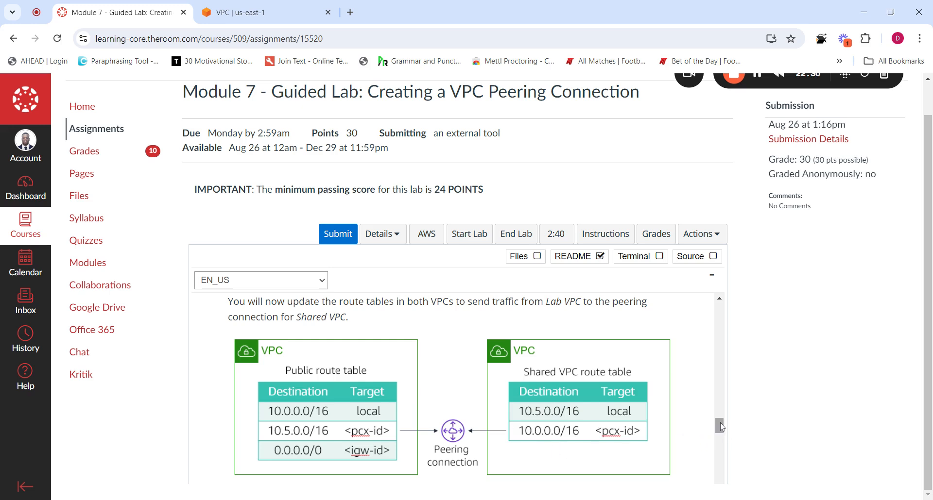
Scroll the README down to Task 3 steps 18–20
{"action": "left_click_drag", "start_coordinate": [720, 427], "coordinate": [716, 468]}
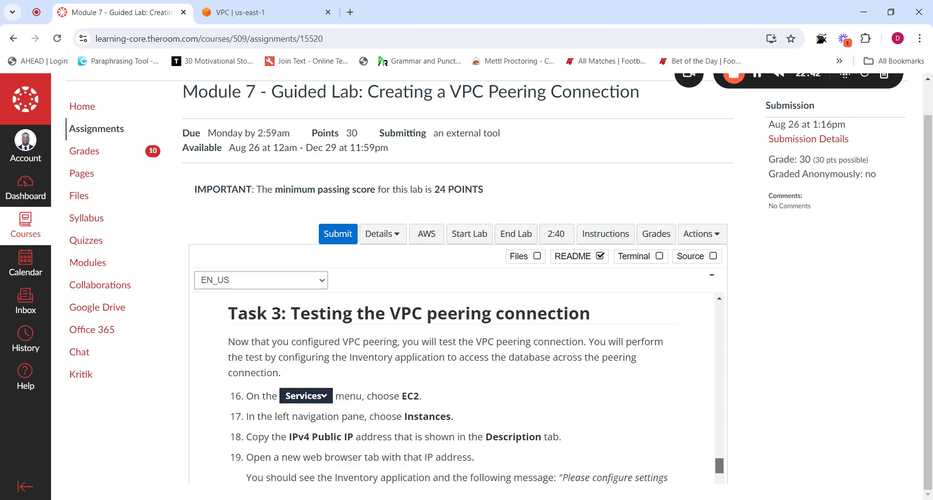
{"action": "left_click_drag", "start_coordinate": [719, 465], "coordinate": [719, 469]}
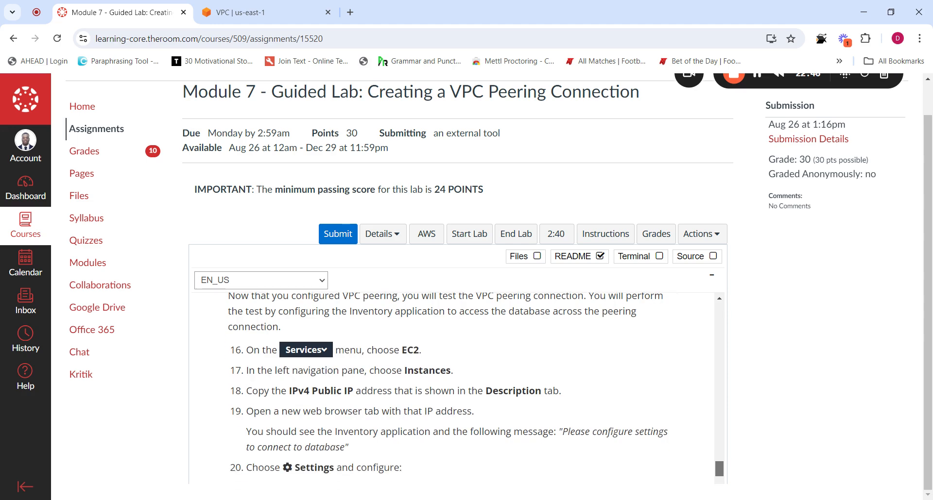
{"action": "left_click_drag", "start_coordinate": [719, 469], "coordinate": [713, 476]}
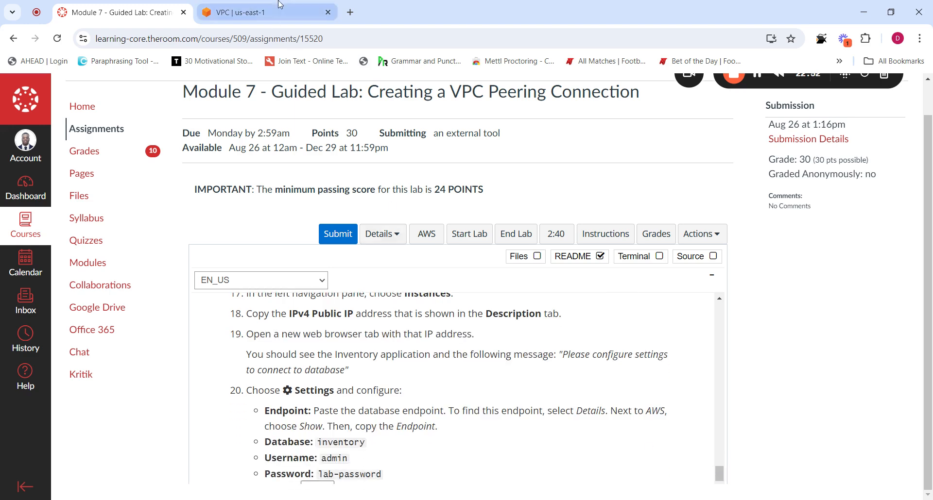
Dismiss the route-update success banner in the VPC console and return to the lab
{"action": "left_click", "coordinate": [264, 12]}
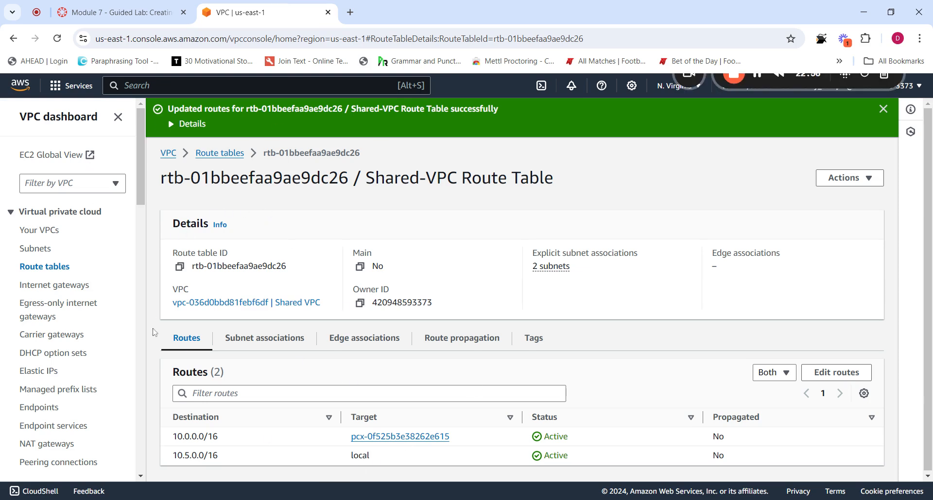
{"action": "left_click", "coordinate": [882, 110]}
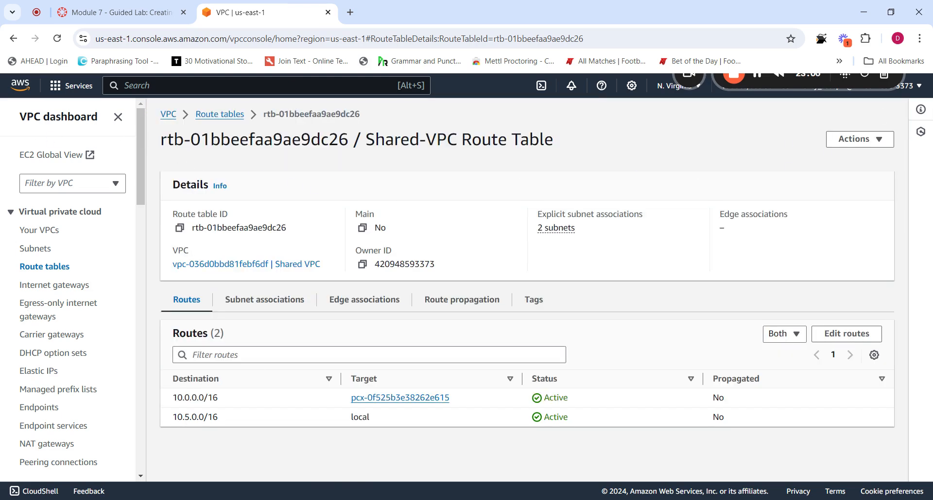
{"action": "left_click", "coordinate": [119, 12]}
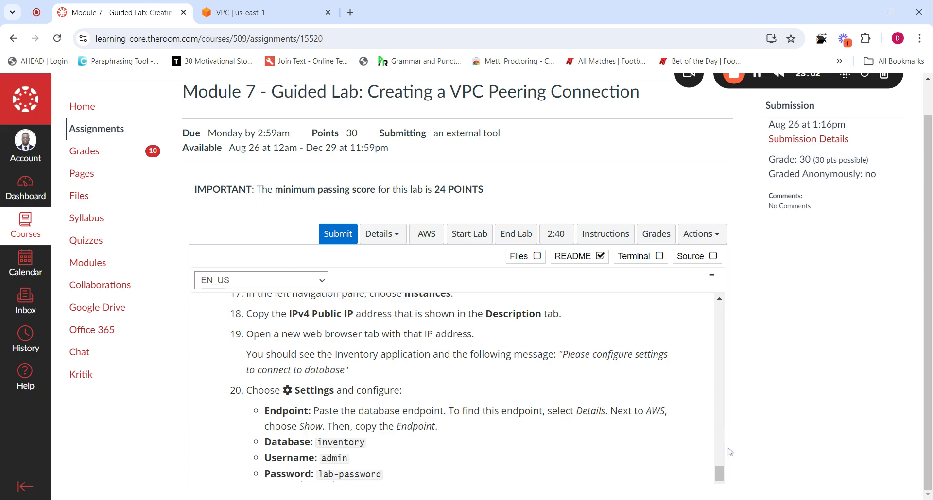
Scroll through the architecture diagrams to the end of Task 3, then return to the VPC console
{"action": "left_click_drag", "start_coordinate": [719, 474], "coordinate": [709, 391]}
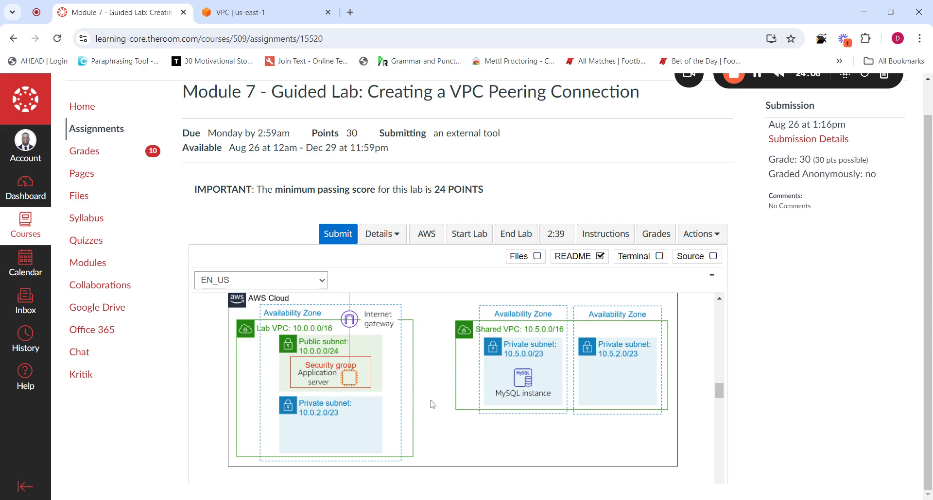
{"action": "left_click_drag", "start_coordinate": [719, 390], "coordinate": [714, 427]}
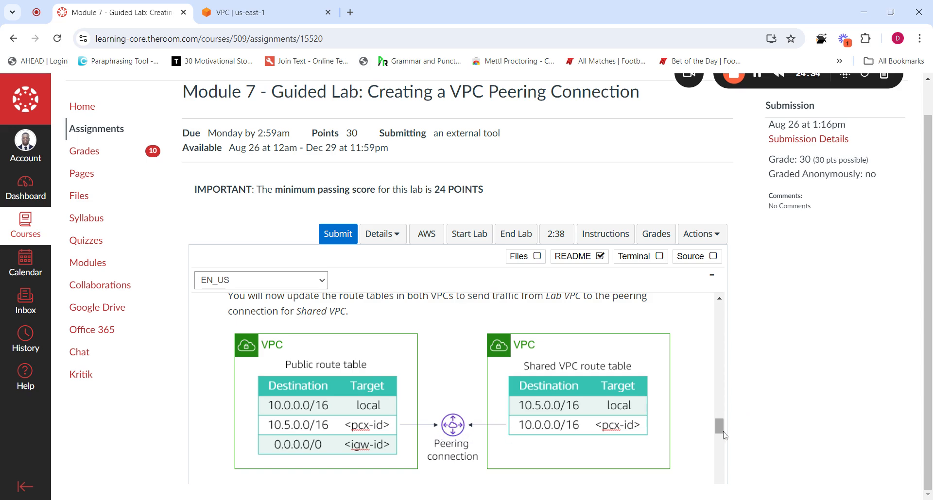
{"action": "left_click_drag", "start_coordinate": [724, 431], "coordinate": [729, 486]}
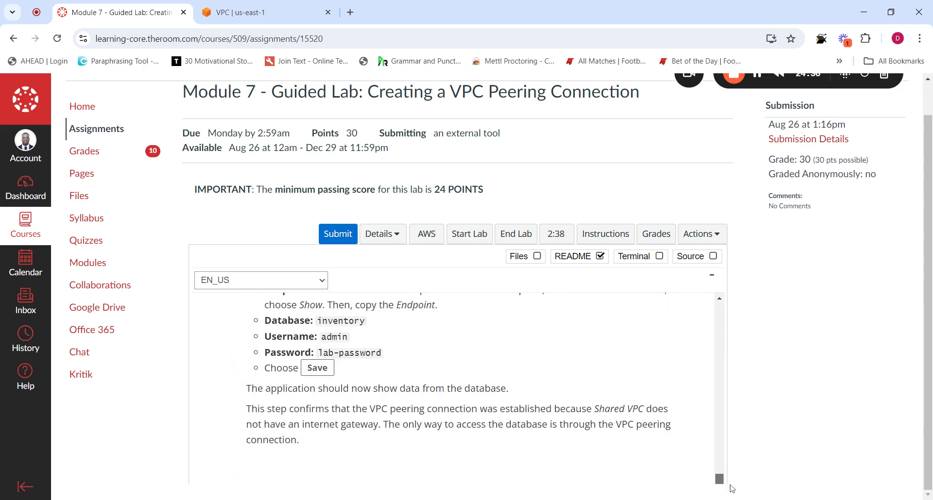
{"action": "left_click", "coordinate": [252, 12]}
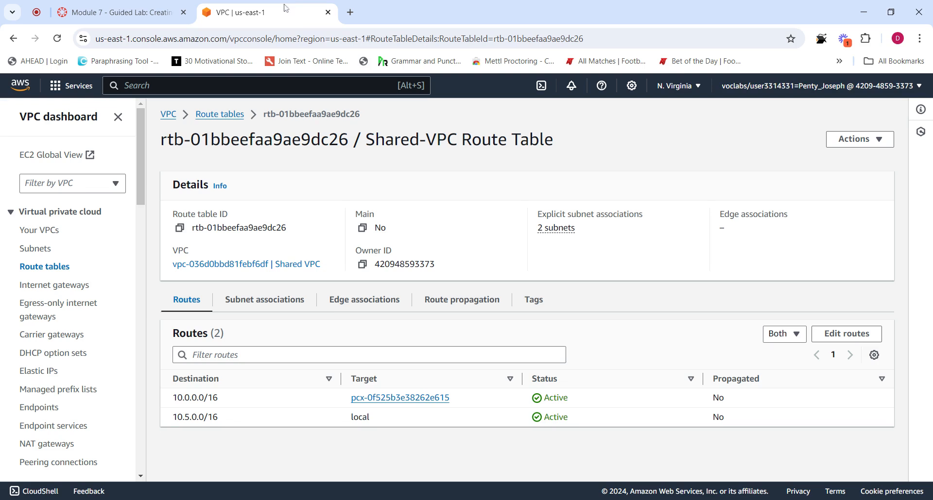
Collapse the VPC sidebar and open the EC2 console through a service search for 'ec2'
{"action": "left_click", "coordinate": [118, 116]}
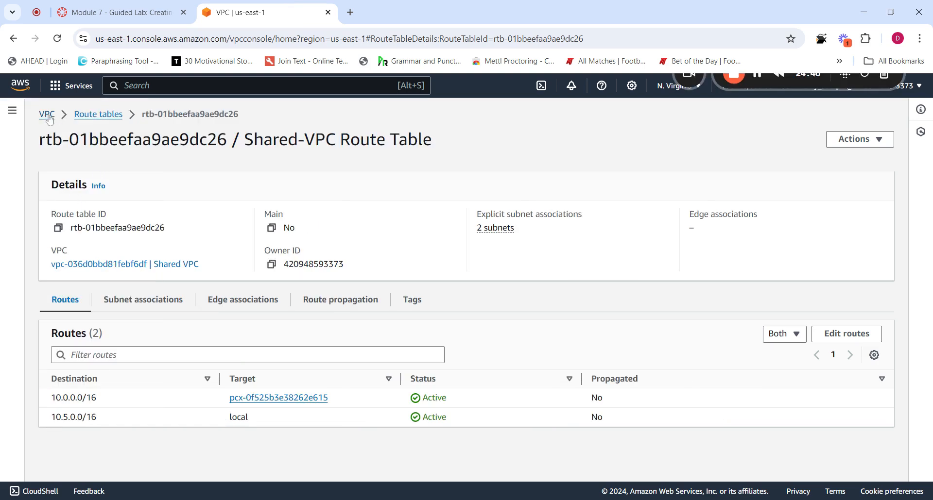
{"action": "left_click", "coordinate": [124, 86]}
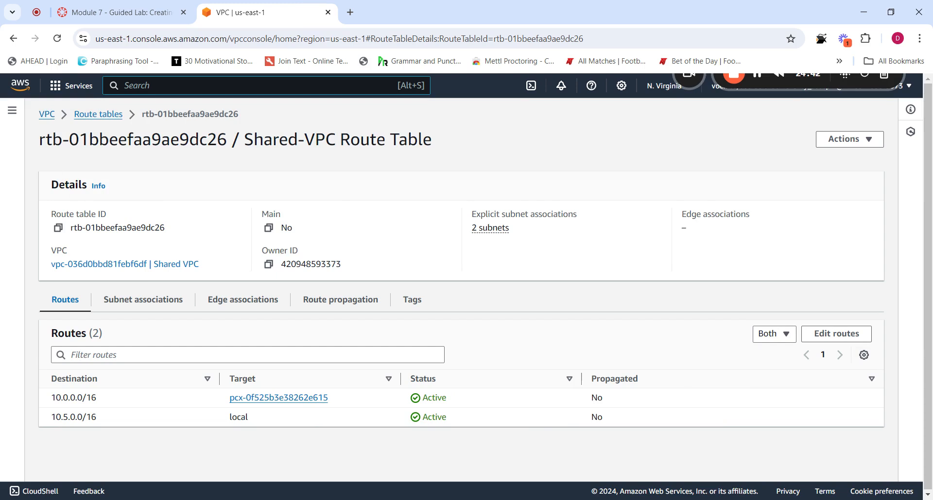
{"action": "type", "text": "ec"}
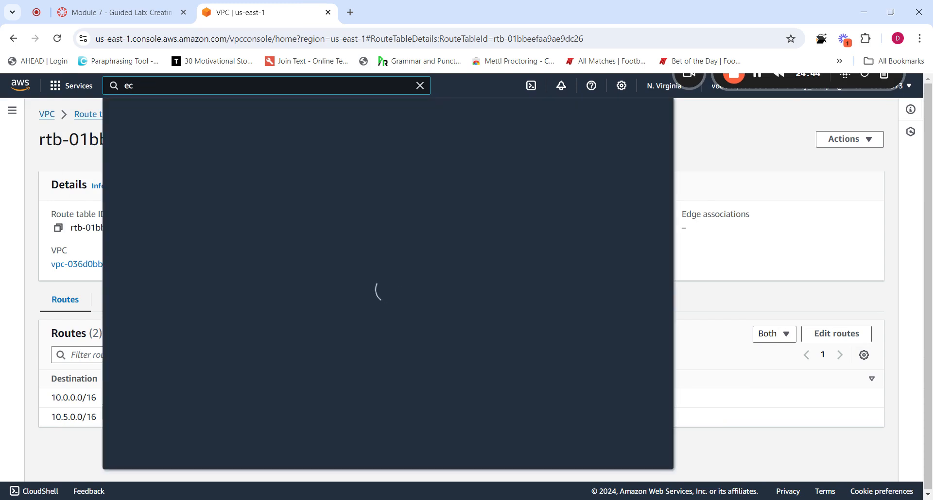
{"action": "type", "text": "2"}
{"action": "left_click", "coordinate": [298, 178]}
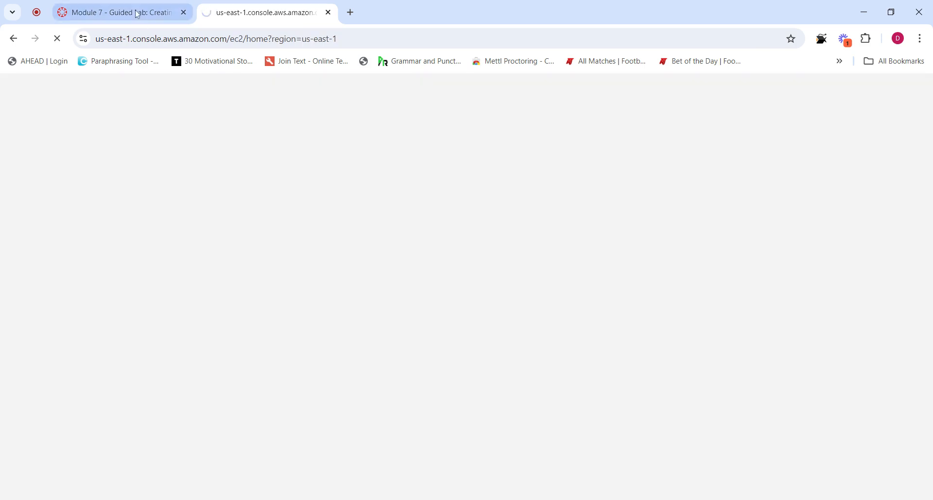
Scroll through the lab instructions, then come back to the EC2 console
{"action": "left_click", "coordinate": [137, 14]}
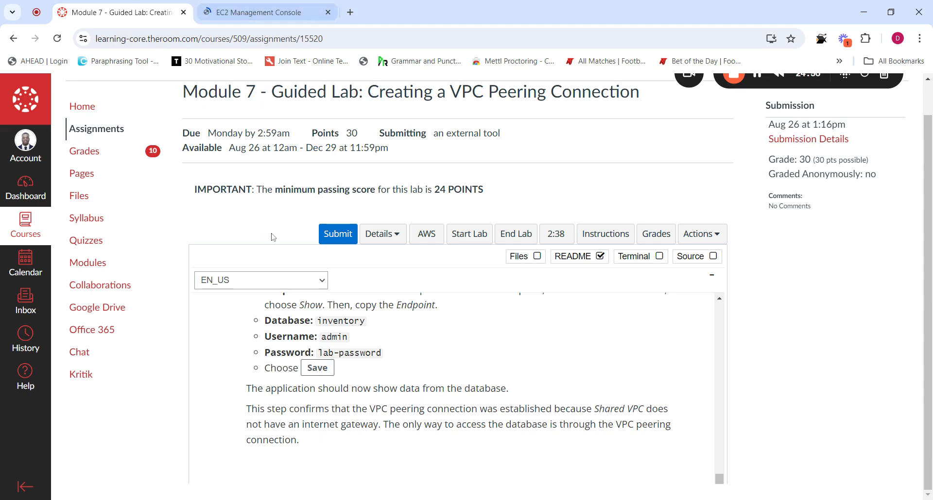
{"action": "left_click_drag", "start_coordinate": [719, 480], "coordinate": [726, 390]}
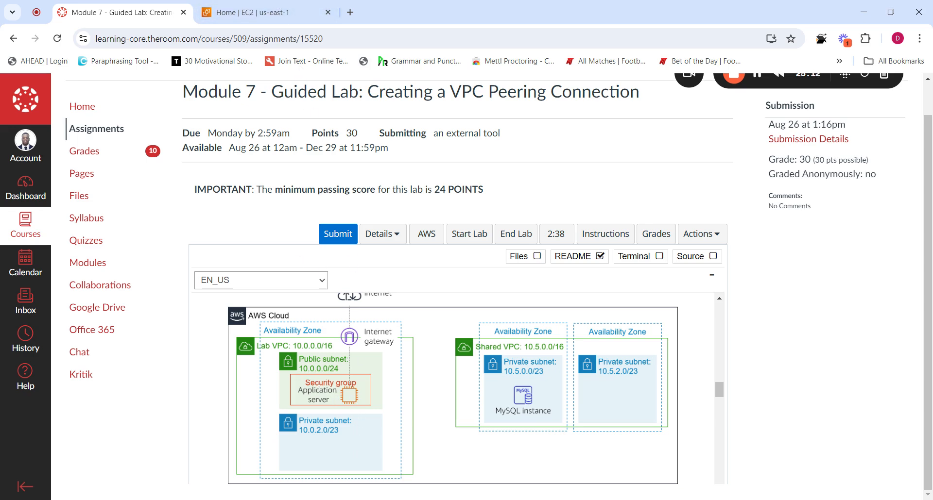
{"action": "left_click", "coordinate": [290, 15]}
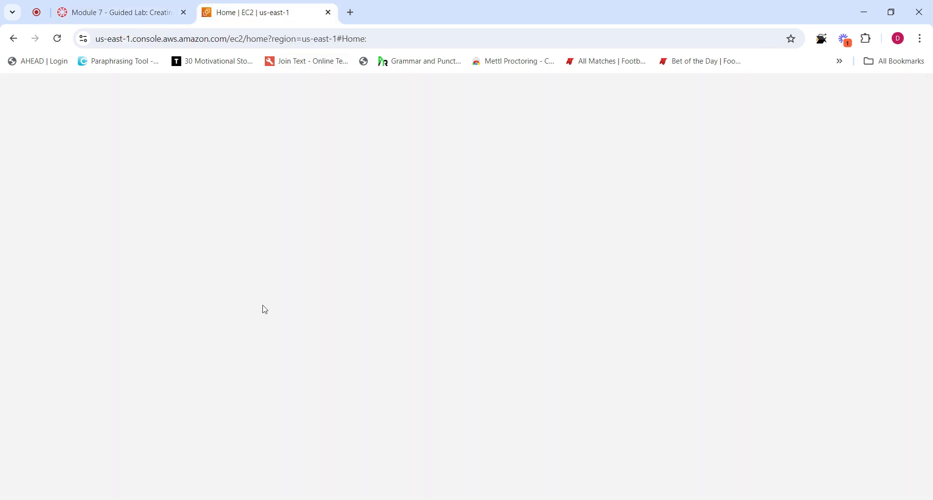
Show the Instances (running) list from the EC2 Dashboard, checking the lab instructions in between
{"action": "left_click", "coordinate": [125, 7]}
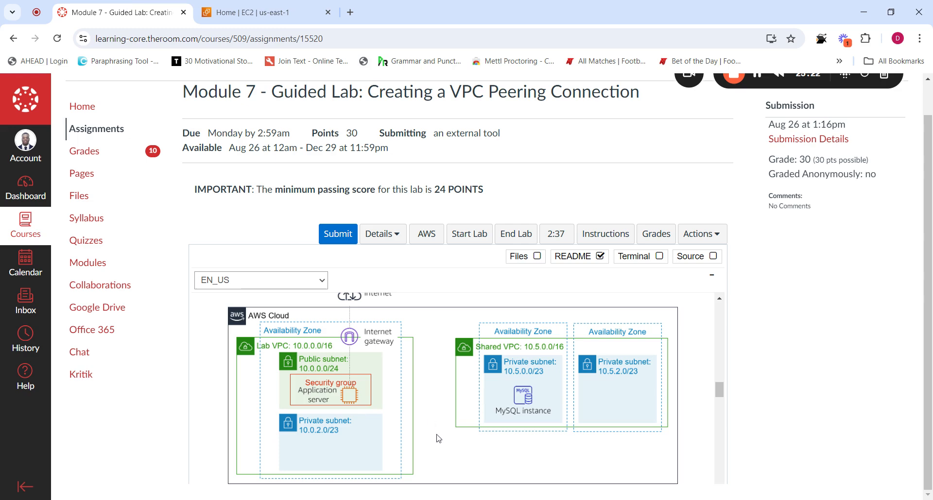
{"action": "left_click", "coordinate": [288, 5]}
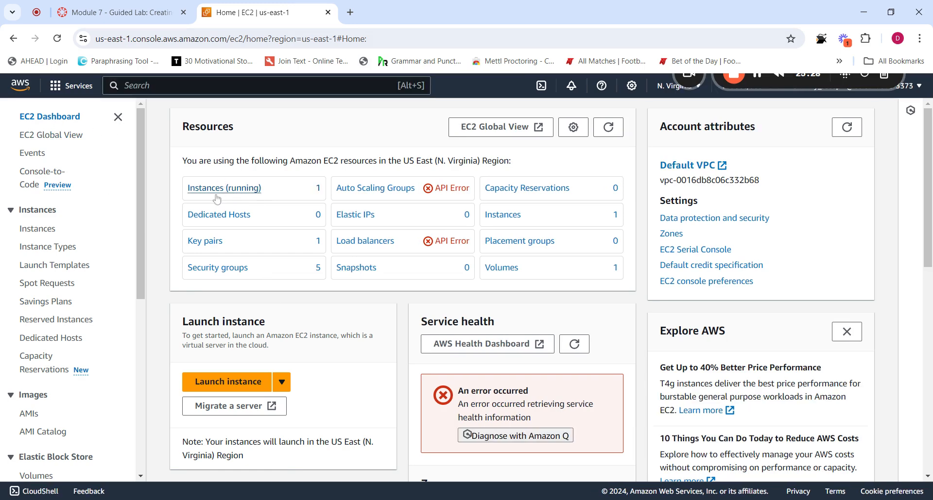
{"action": "left_click", "coordinate": [226, 191]}
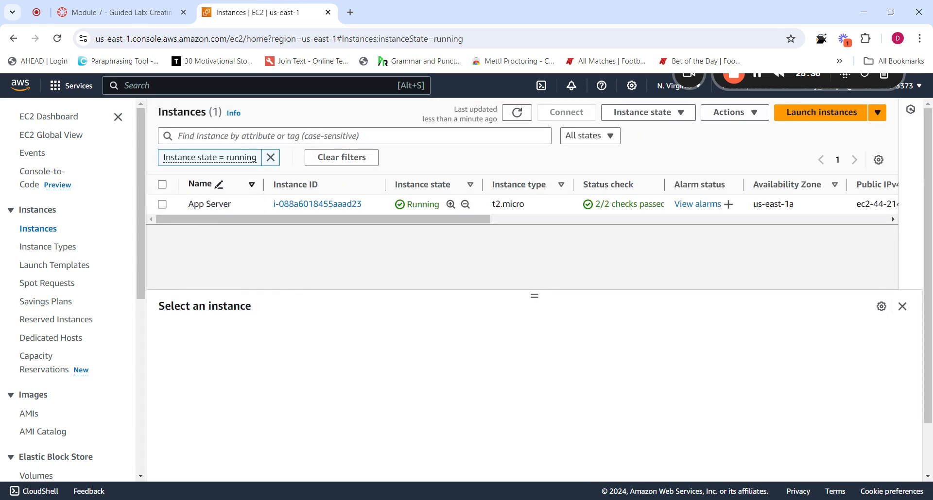
{"action": "key", "text": "ctrl+shift+Tab"}
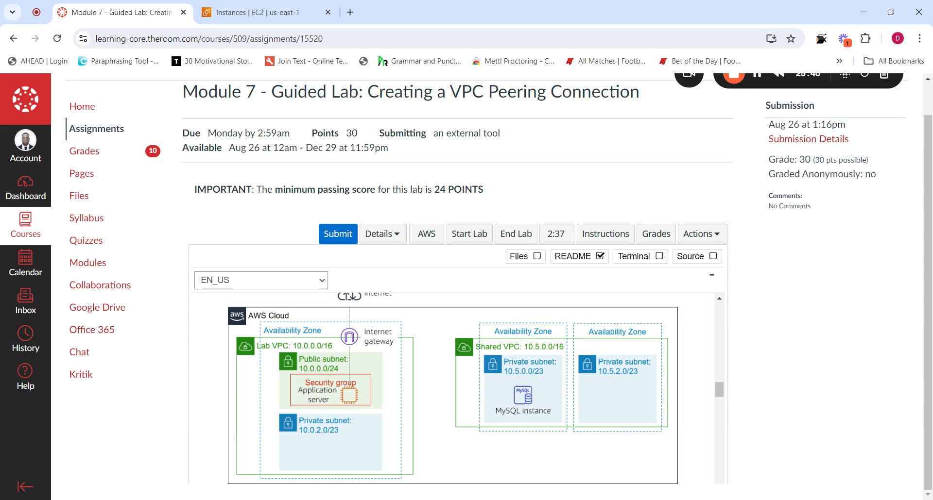
{"action": "key", "text": "ctrl+Tab"}
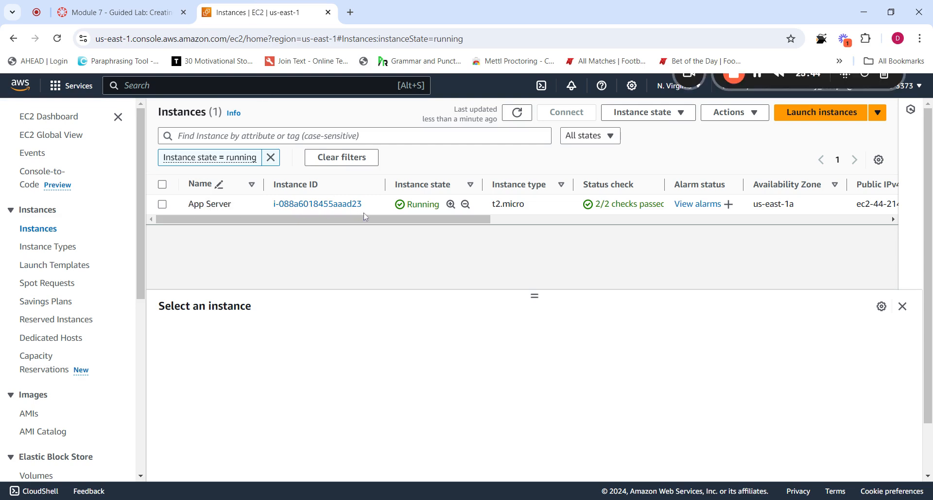
Open the App Server instance summary and copy its public IPv4 address 44.214.96.145
{"action": "left_click", "coordinate": [318, 204]}
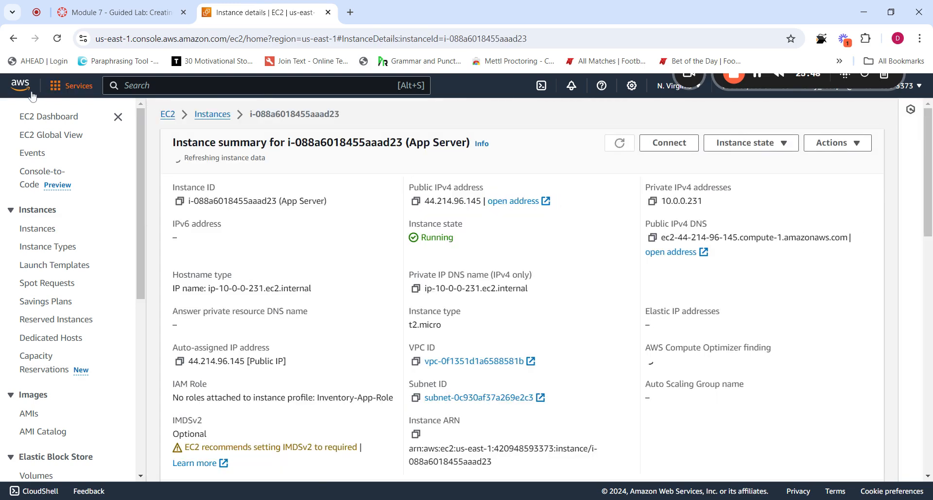
{"action": "left_click", "coordinate": [13, 38]}
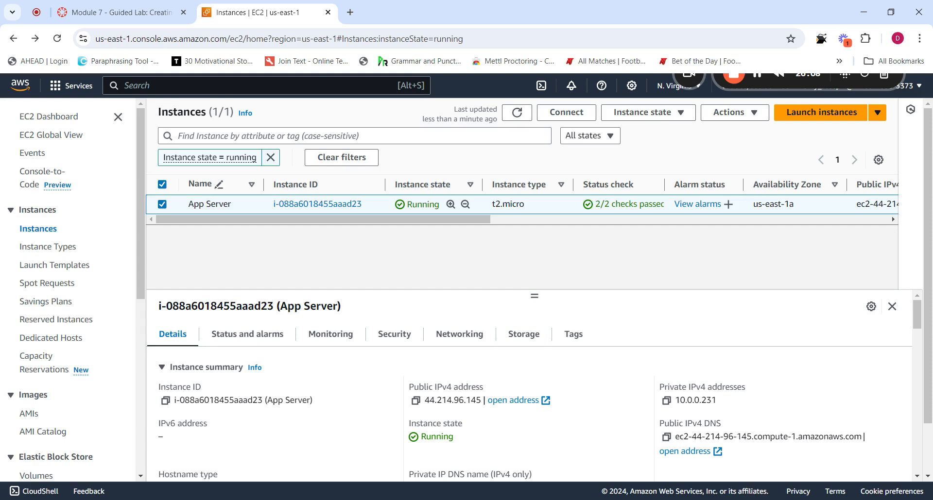
{"action": "left_click", "coordinate": [166, 208]}
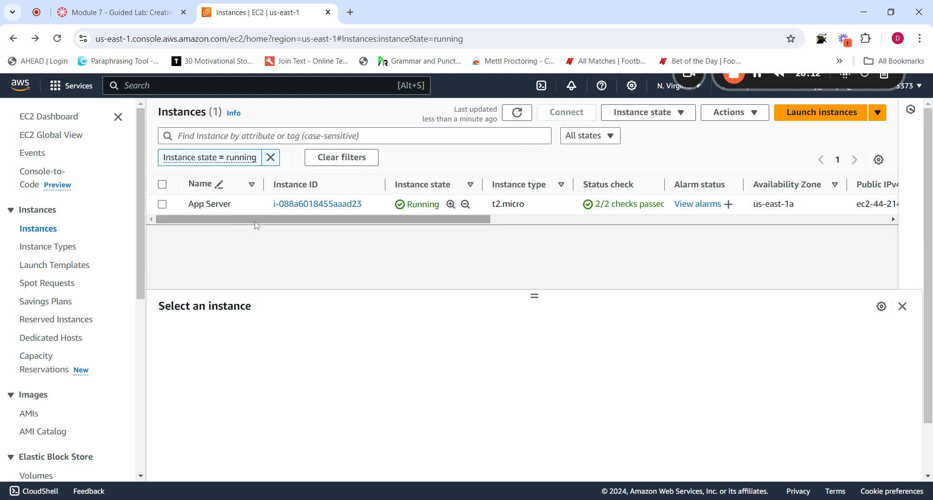
{"action": "left_click", "coordinate": [330, 204]}
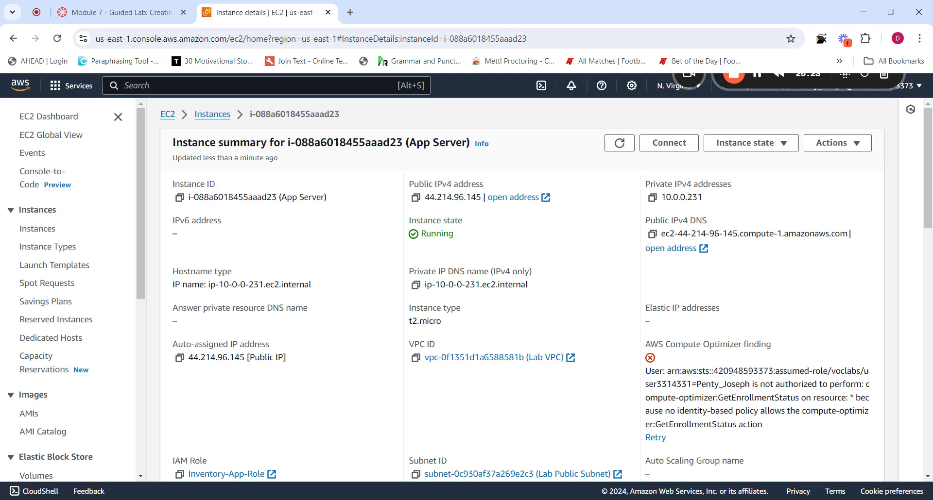
{"action": "left_click", "coordinate": [120, 13]}
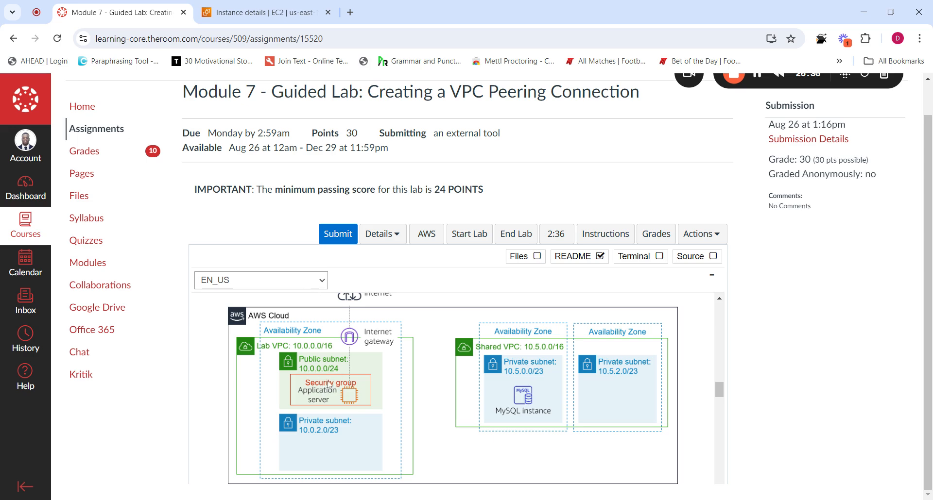
{"action": "left_click", "coordinate": [262, 12]}
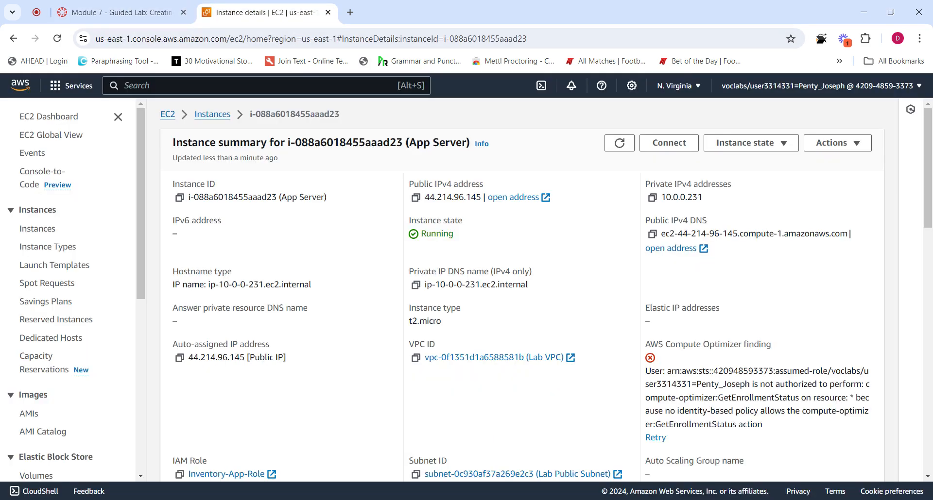
{"action": "left_click", "coordinate": [416, 198]}
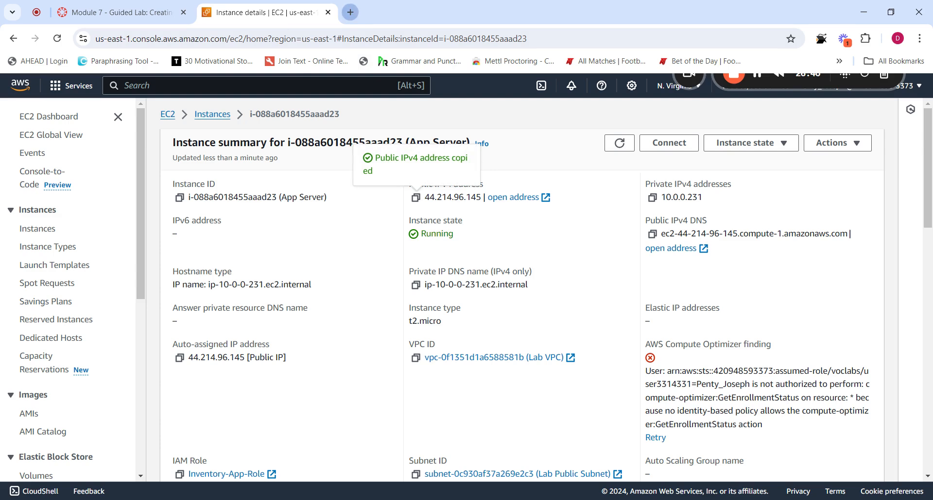
{"action": "left_click", "coordinate": [350, 12]}
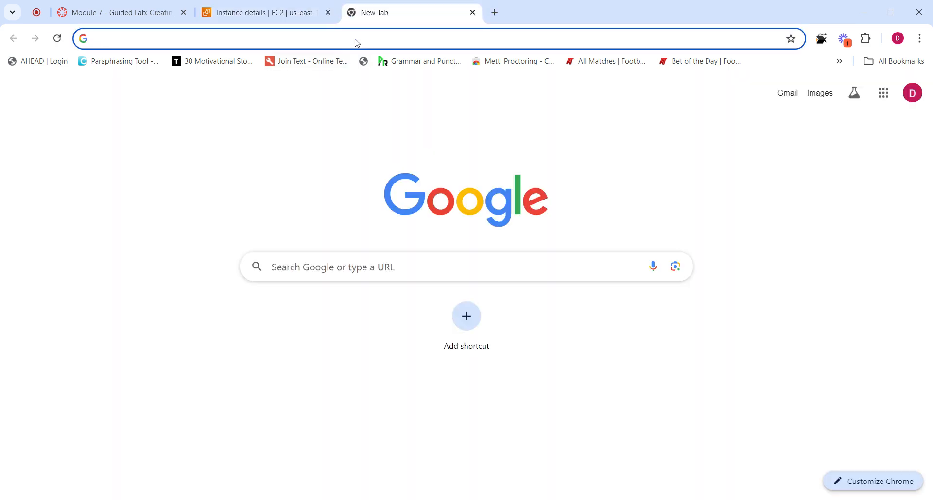
Load 44.214.96.145 in the new tab to reach the Inventory app, then return to the lab instructions
{"action": "type", "text": "44.214.96.145"}
{"action": "key", "text": "Return"}
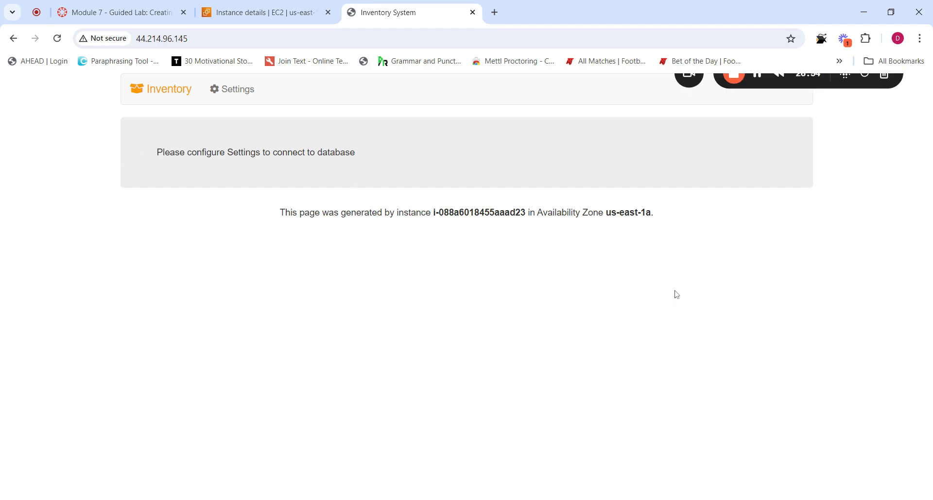
{"action": "left_click", "coordinate": [260, 12]}
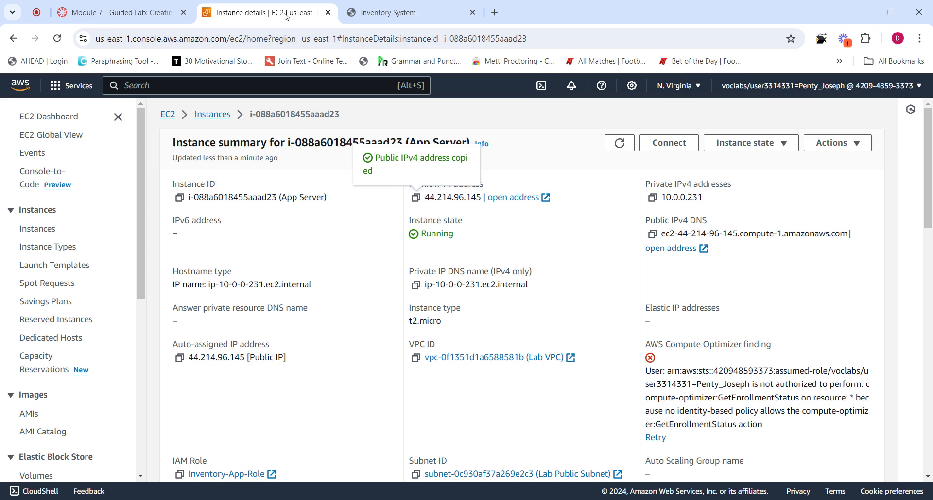
{"action": "left_click", "coordinate": [134, 4]}
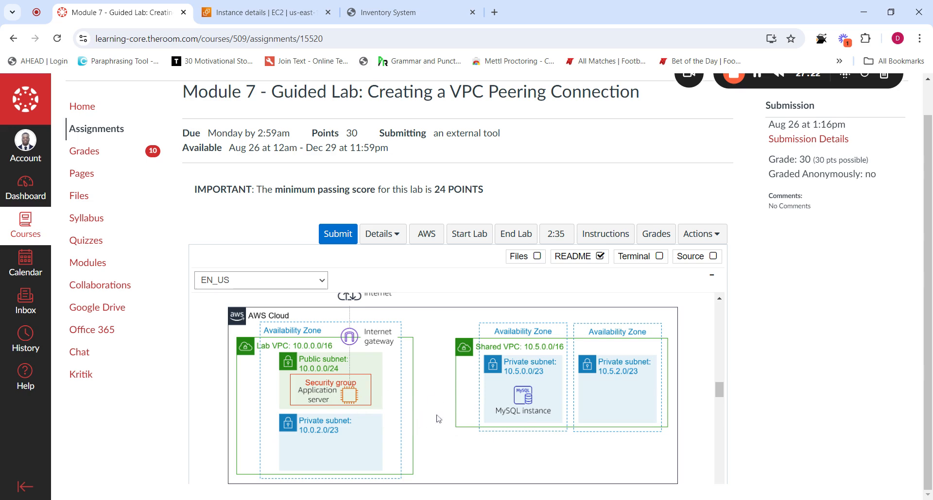
Open the Inventory app's database Settings form at the Endpoint field, then return to the lab page
{"action": "left_click", "coordinate": [377, 7]}
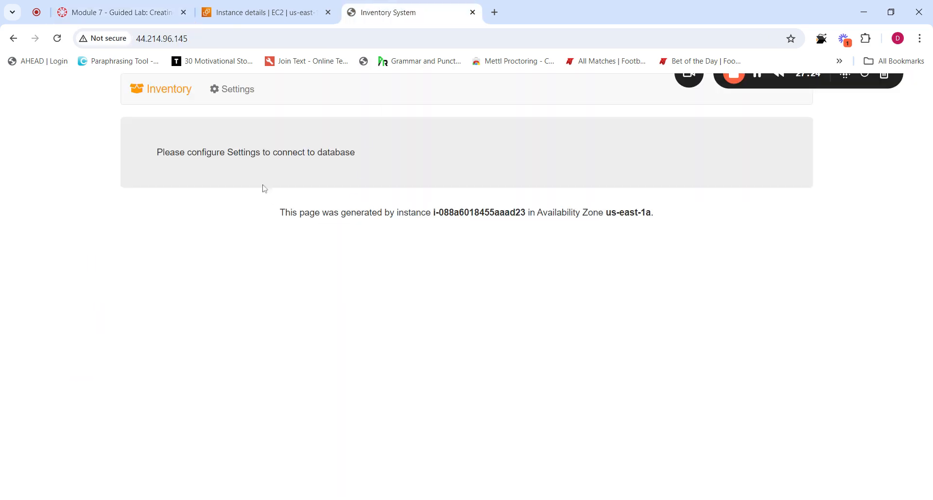
{"action": "left_click", "coordinate": [237, 90]}
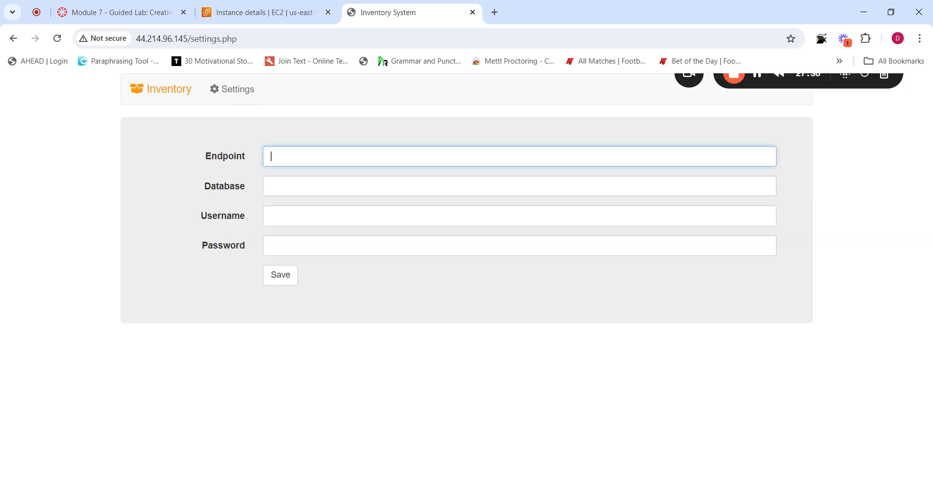
{"action": "left_click", "coordinate": [271, 158]}
{"action": "left_click", "coordinate": [263, 20]}
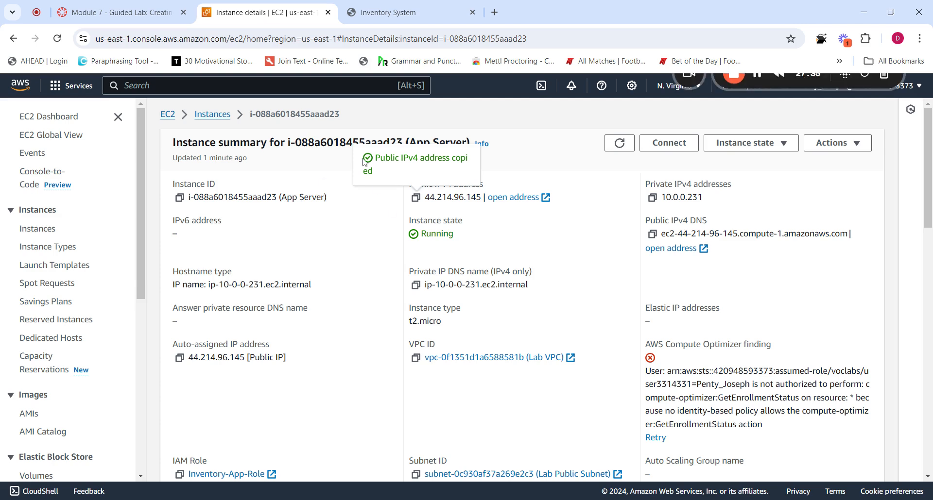
{"action": "left_click", "coordinate": [154, 20]}
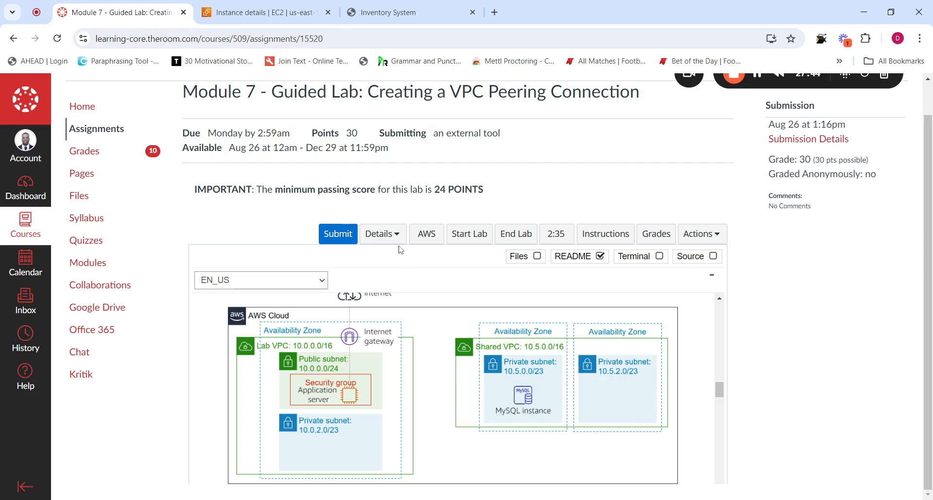
Open the lab's Details panel and reveal the AWS credentials
{"action": "left_click", "coordinate": [389, 234]}
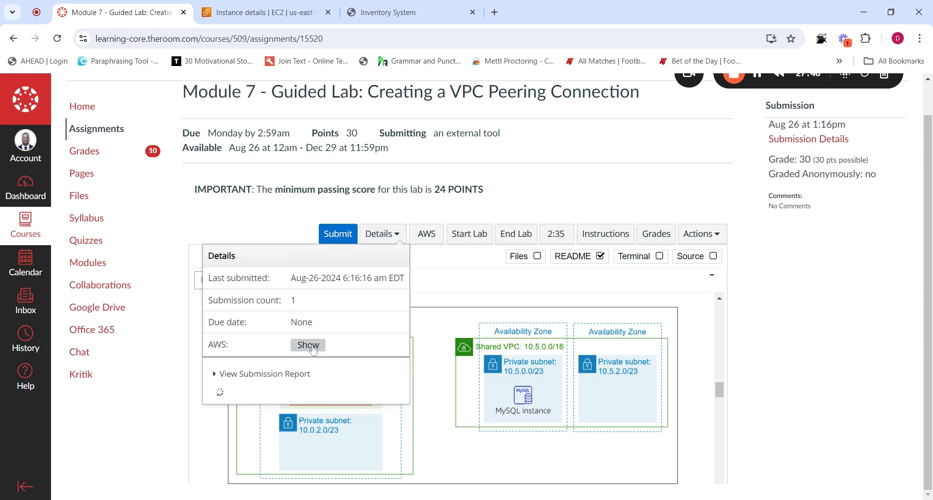
{"action": "left_click", "coordinate": [389, 235]}
{"action": "left_click", "coordinate": [389, 235]}
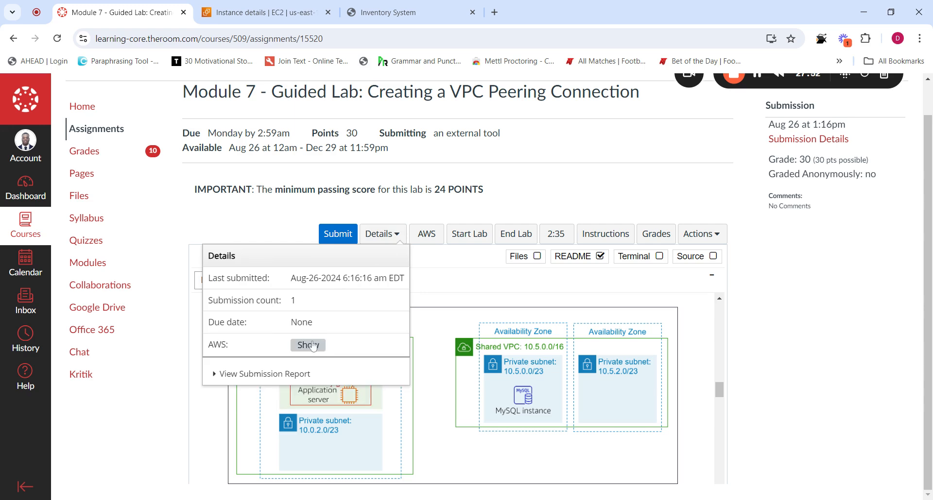
{"action": "left_click", "coordinate": [309, 345]}
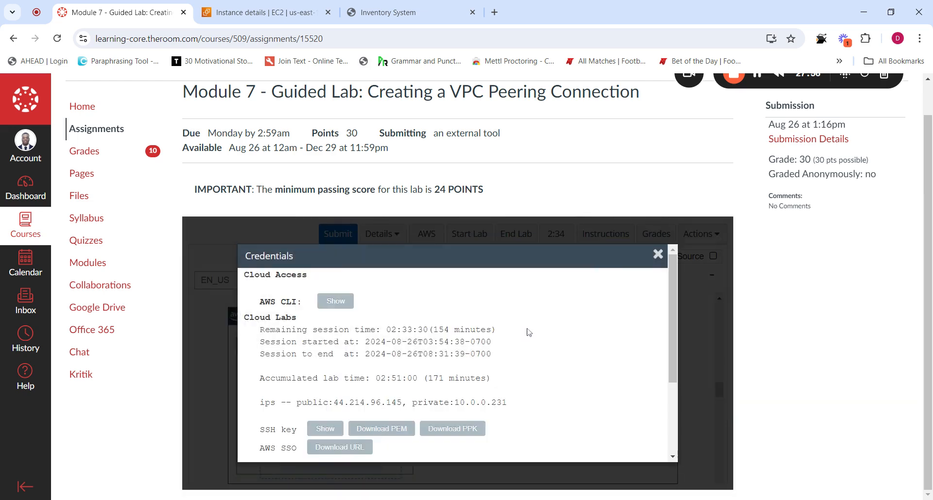
Copy the inventory-db RDS endpoint hostname from the credentials, then close the dialog
{"action": "left_click_drag", "start_coordinate": [672, 287], "coordinate": [674, 356]}
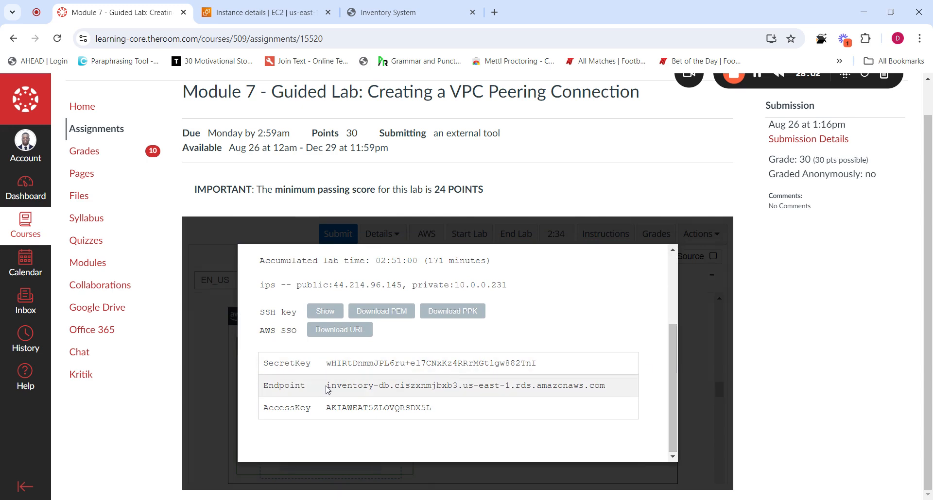
{"action": "left_click_drag", "start_coordinate": [325, 386], "coordinate": [615, 396]}
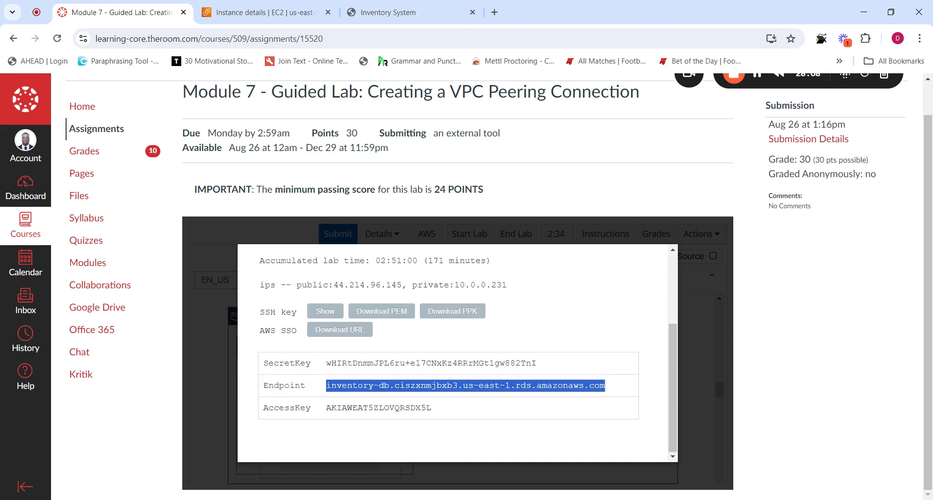
{"action": "scroll", "coordinate": [673, 357], "scroll_direction": "up", "scroll_amount": 3}
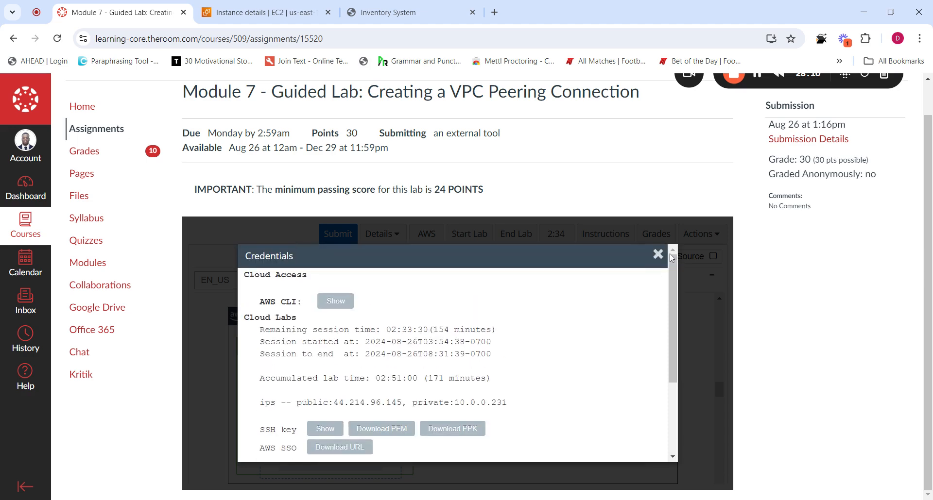
{"action": "left_click", "coordinate": [658, 254]}
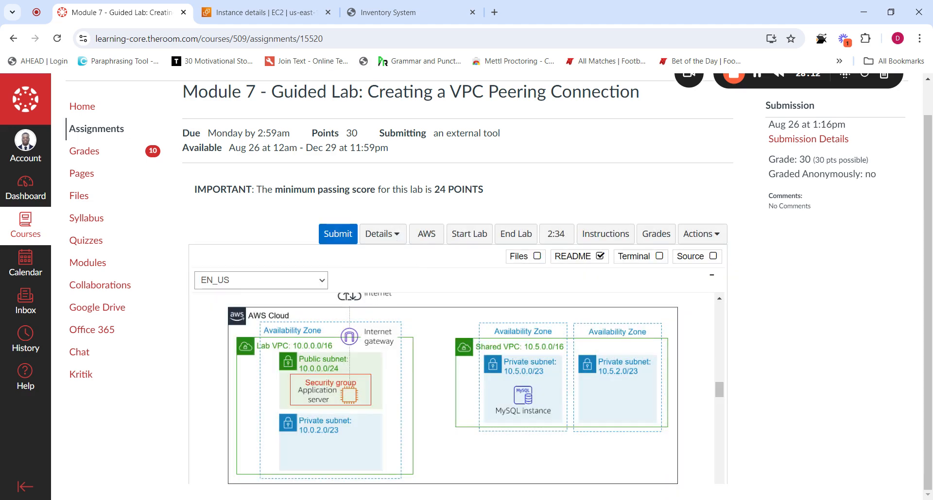
Paste the copied RDS endpoint into the Inventory settings Endpoint field
{"action": "left_click", "coordinate": [280, 6]}
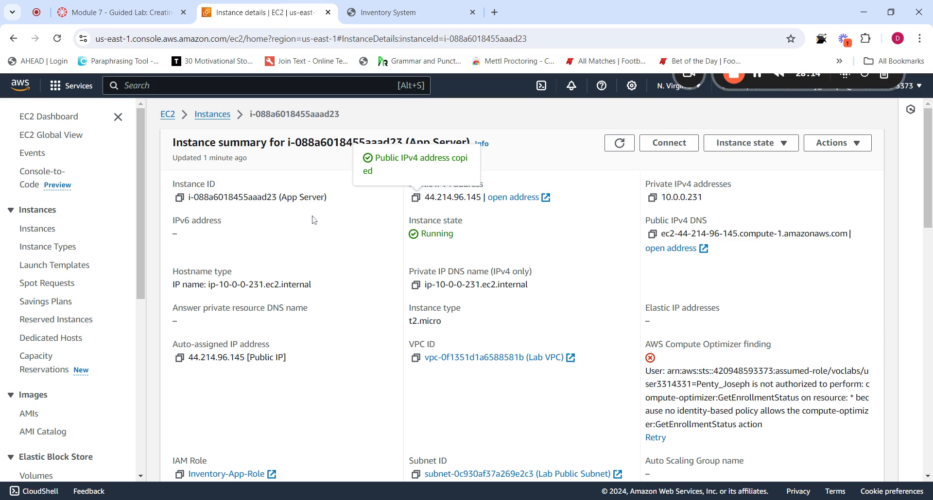
{"action": "left_click", "coordinate": [383, 12]}
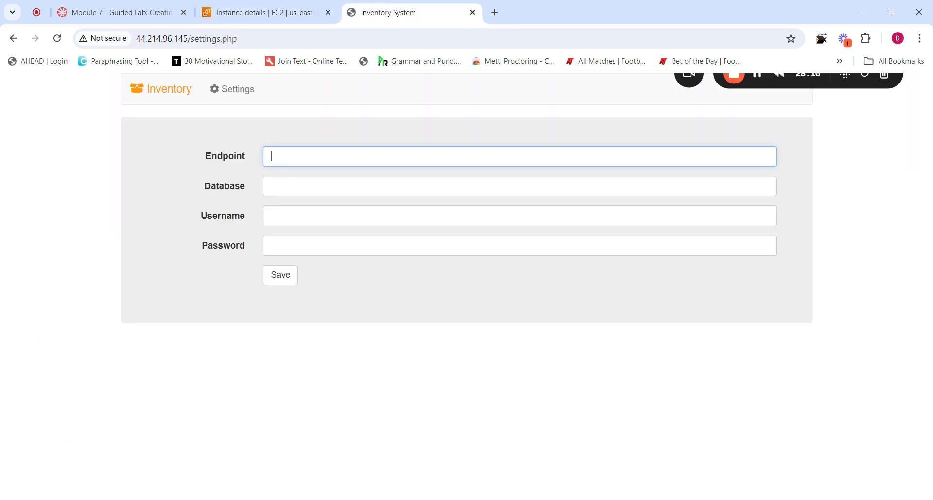
{"action": "key", "text": "ctrl+v"}
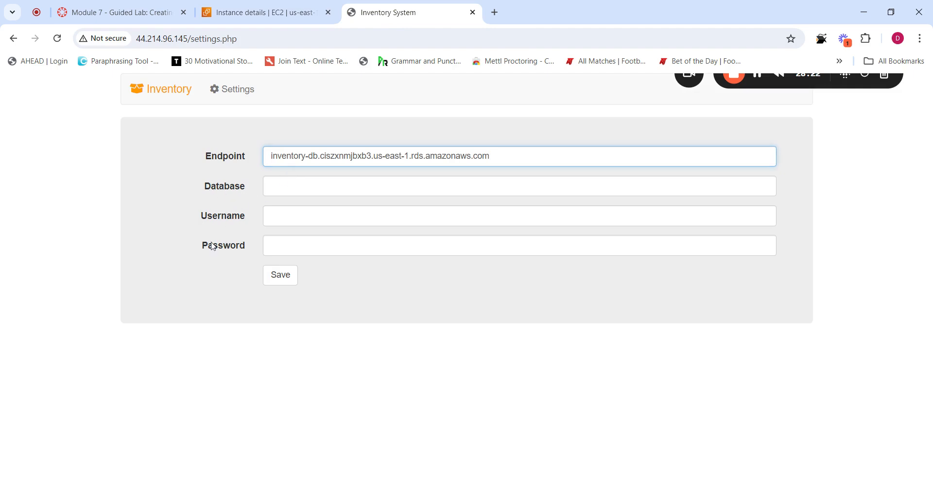
Enter inventory as the Database name, taken from the lab instructions
{"action": "left_click", "coordinate": [267, 10]}
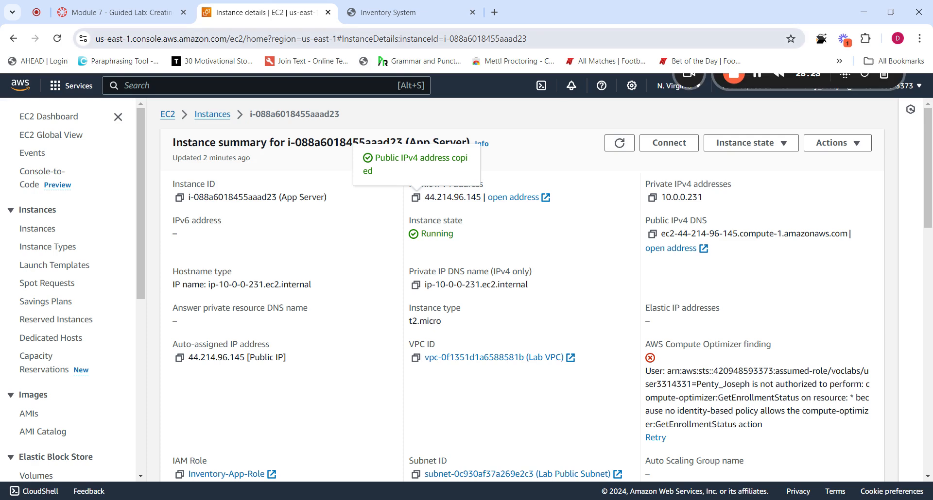
{"action": "left_click", "coordinate": [122, 12]}
{"action": "left_click_drag", "start_coordinate": [719, 390], "coordinate": [722, 480]}
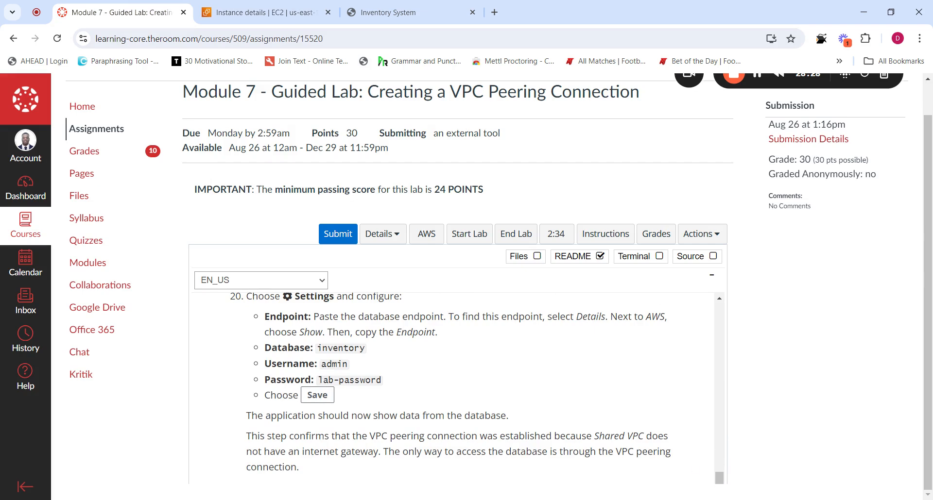
{"action": "left_click_drag", "start_coordinate": [365, 349], "coordinate": [317, 349]}
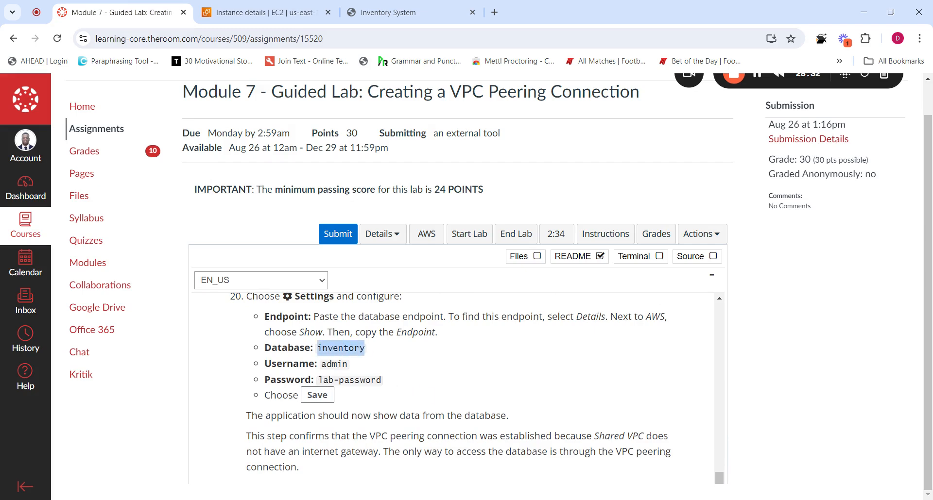
{"action": "left_click", "coordinate": [413, 20]}
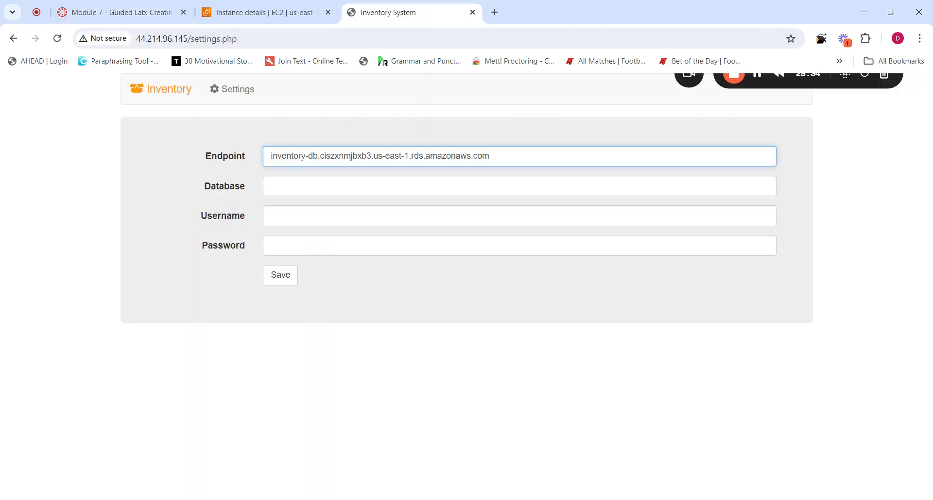
{"action": "left_click", "coordinate": [341, 186]}
{"action": "type", "text": "inventory"}
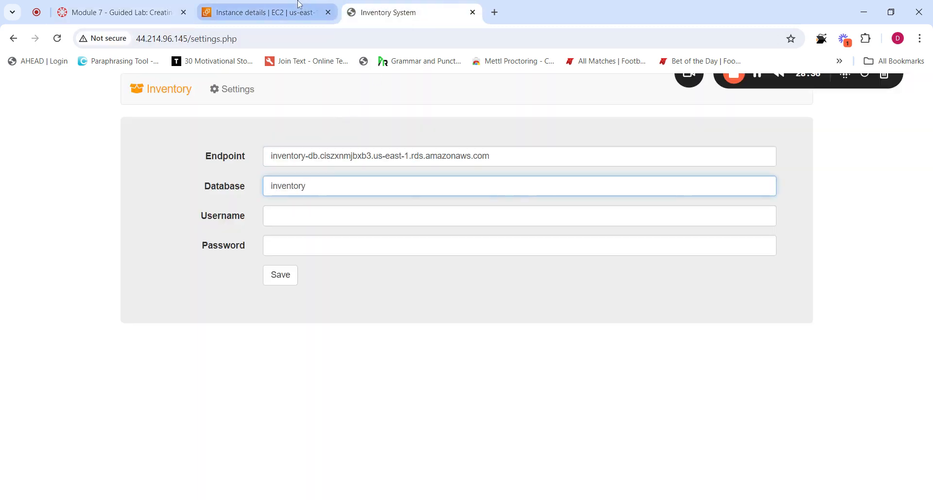
Copy the lab's database password from the instructions and paste it into Password
{"action": "left_click", "coordinate": [262, 12]}
{"action": "left_click", "coordinate": [121, 13]}
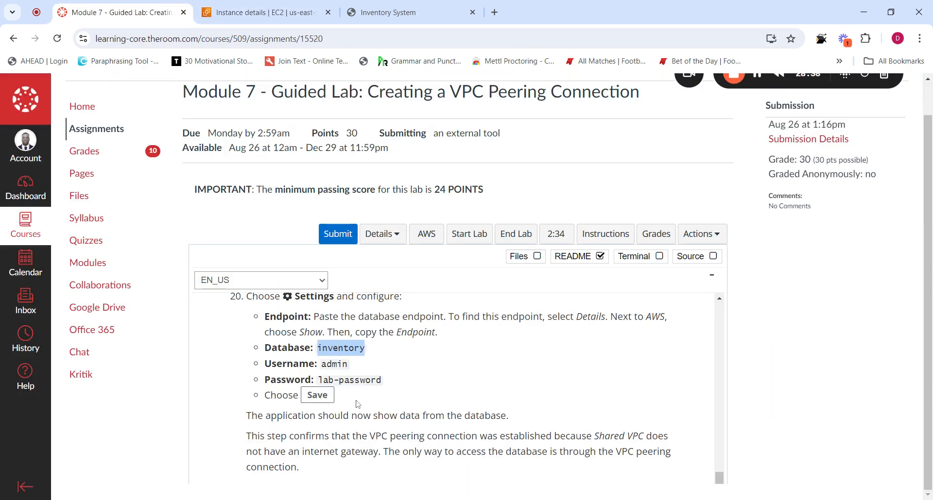
{"action": "left_click_drag", "start_coordinate": [383, 380], "coordinate": [318, 380]}
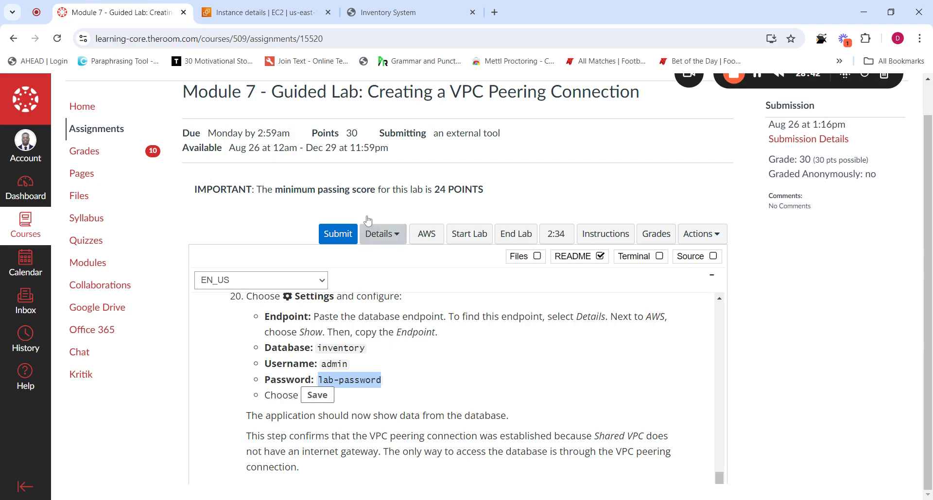
{"action": "left_click", "coordinate": [389, 12]}
{"action": "left_click", "coordinate": [295, 248]}
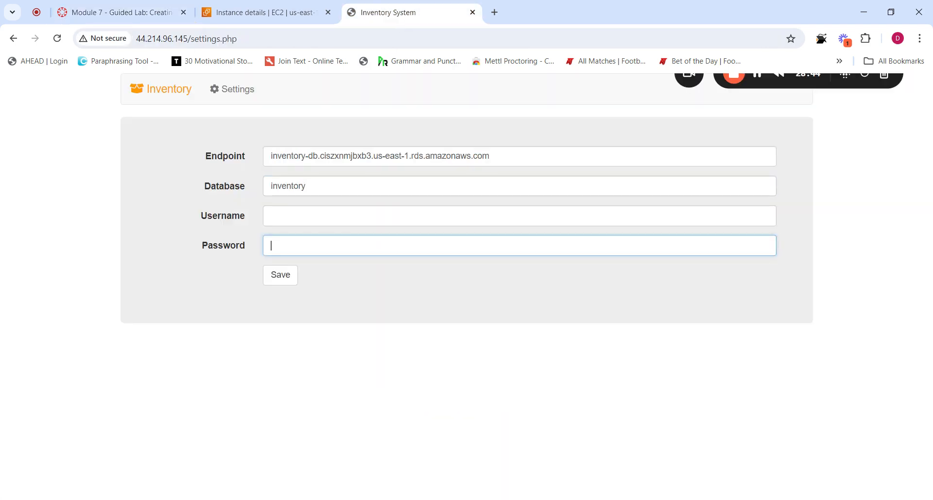
{"action": "key", "text": "ctrl+v"}
Set Username to admin and double-check the values against the lab instructions
{"action": "left_click", "coordinate": [295, 216]}
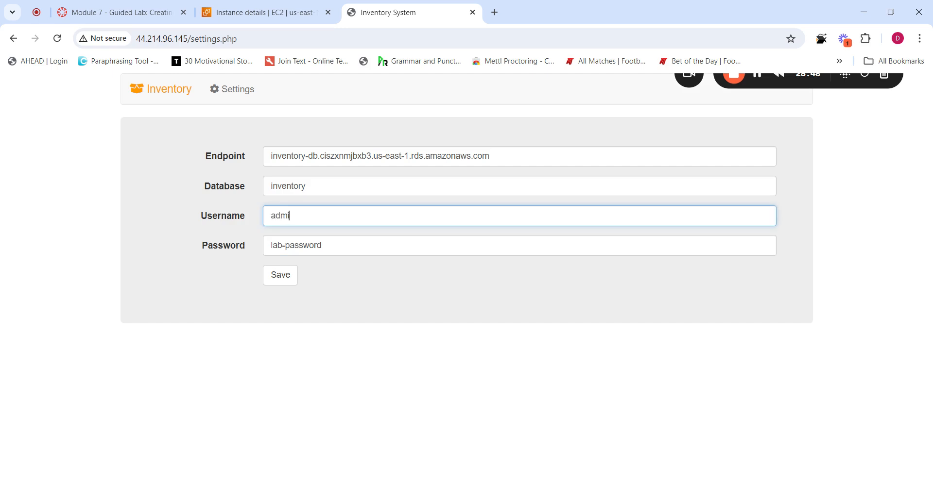
{"action": "left_click", "coordinate": [329, 288]}
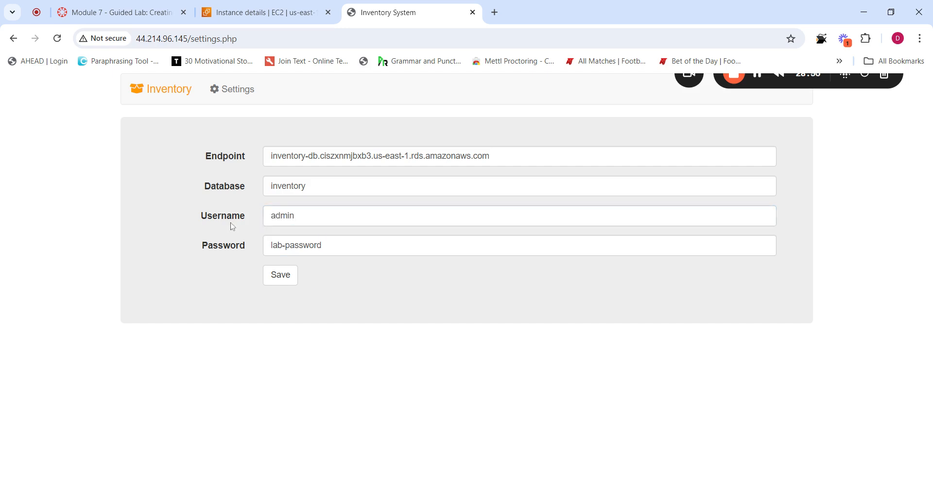
{"action": "left_click", "coordinate": [117, 12]}
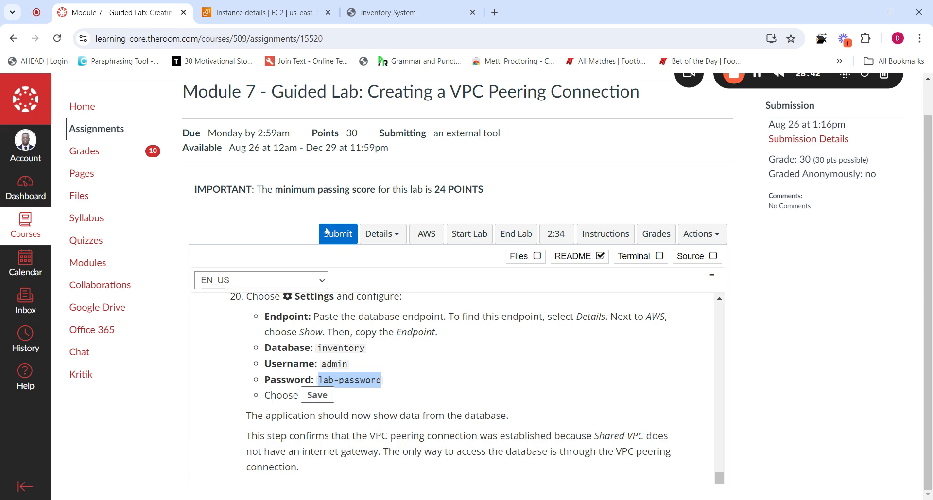
{"action": "left_click", "coordinate": [367, 18]}
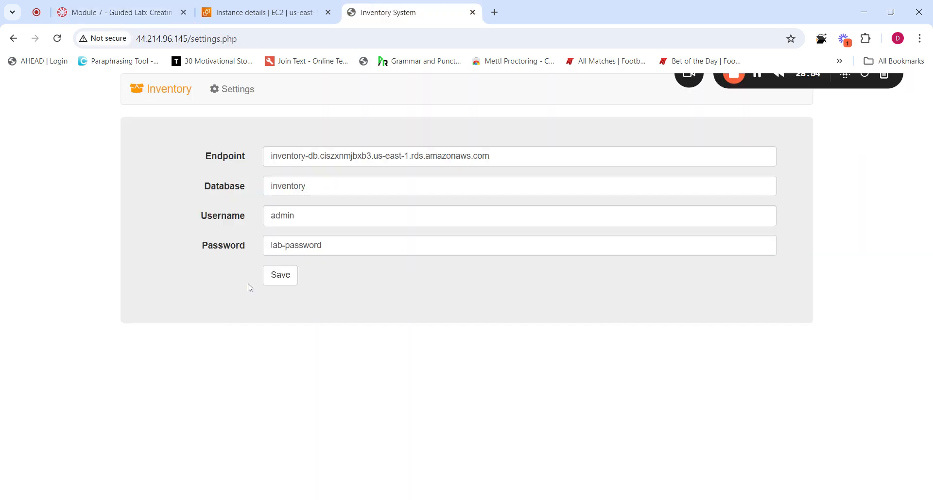
Save the Inventory database settings, then review the VPC peering diagram in the lab README
{"action": "left_click", "coordinate": [281, 276]}
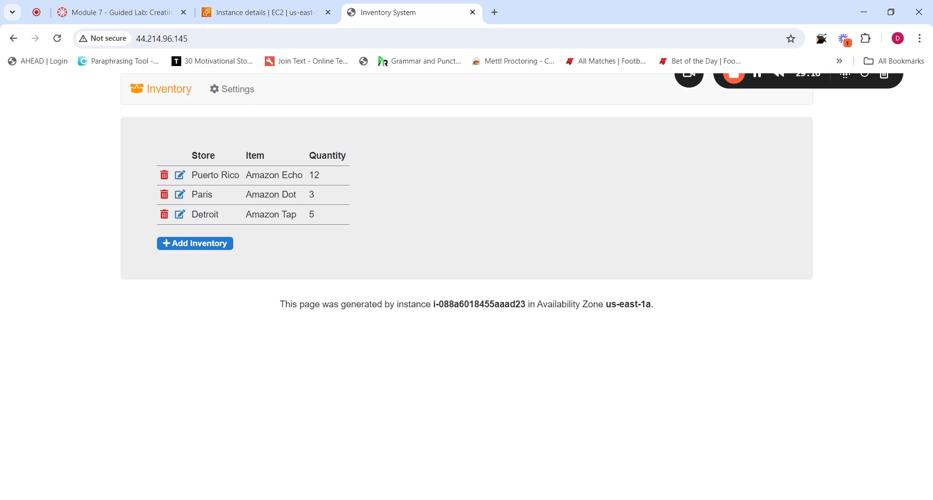
{"action": "left_click", "coordinate": [116, 12]}
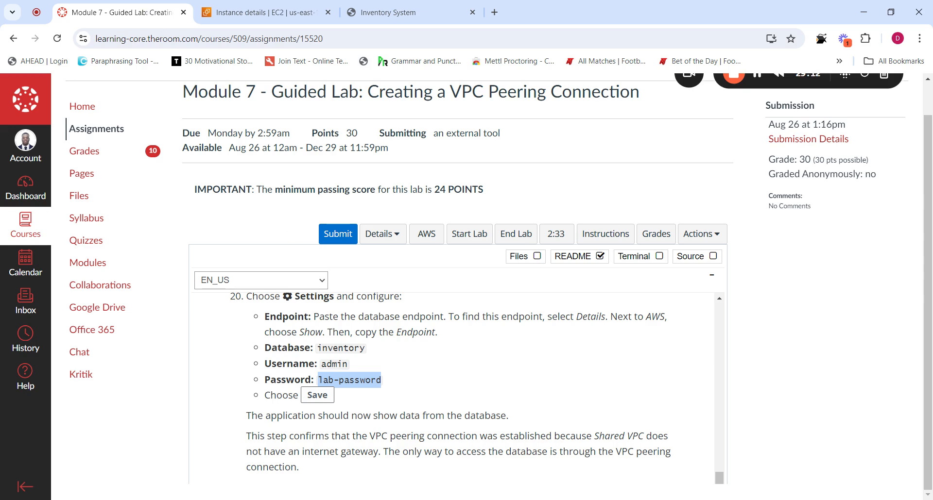
{"action": "left_click_drag", "start_coordinate": [719, 478], "coordinate": [720, 397]}
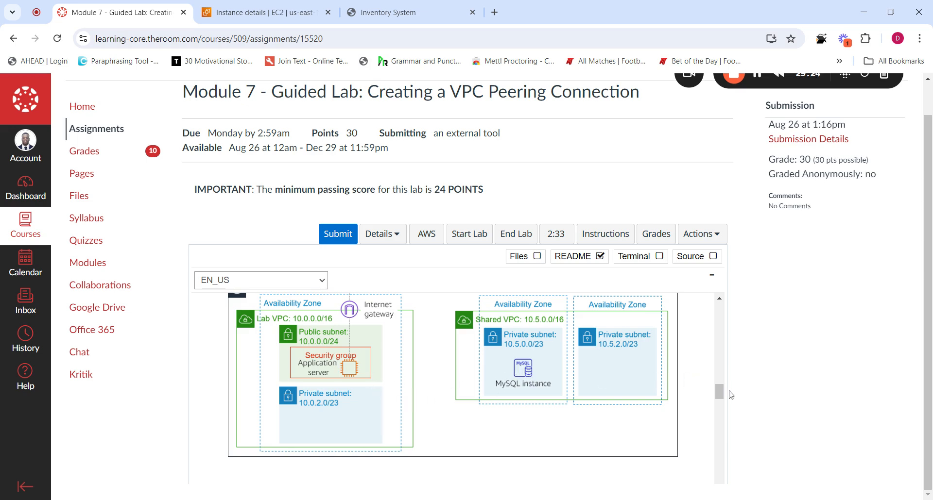
{"action": "left_click_drag", "start_coordinate": [719, 391], "coordinate": [719, 429]}
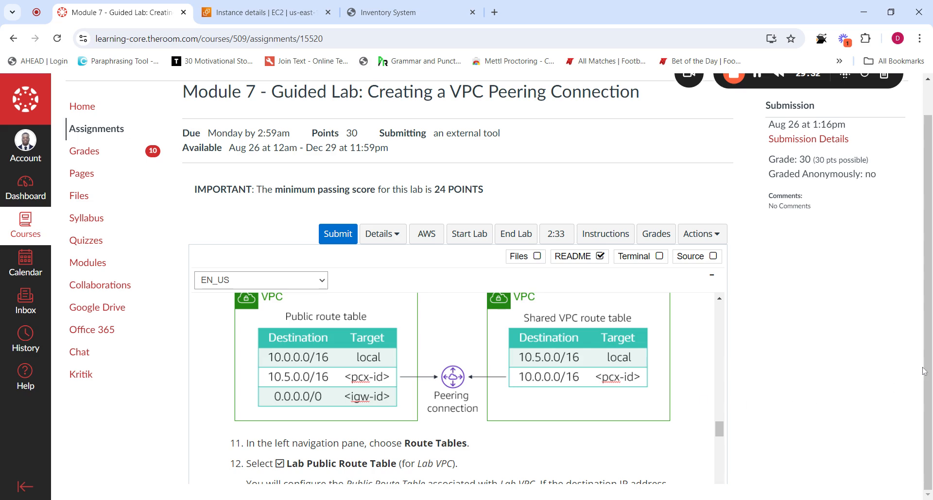
{"action": "scroll", "coordinate": [923, 372], "scroll_direction": "up", "scroll_amount": 1}
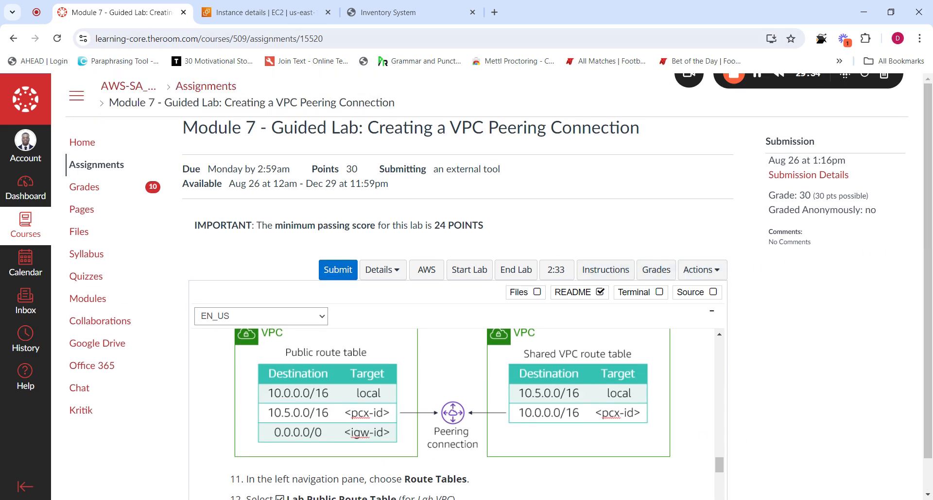
{"action": "left_click", "coordinate": [266, 13]}
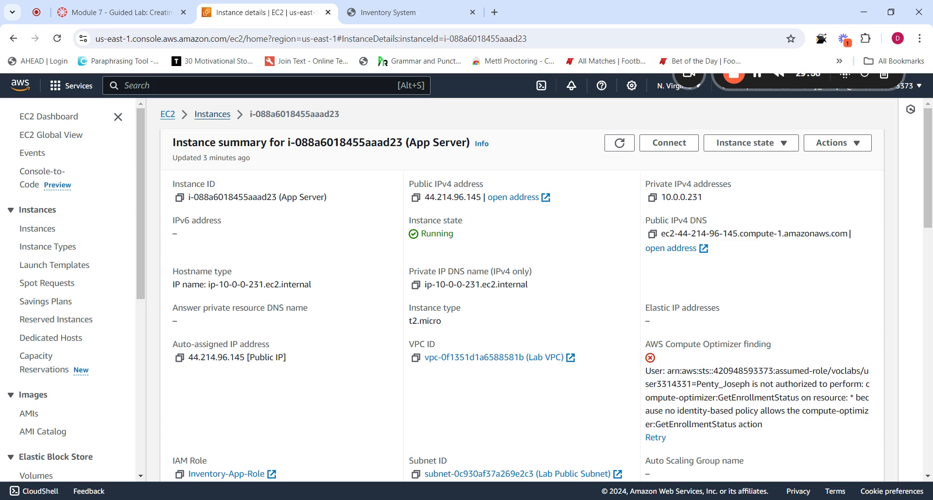
Go back to the EC2 Instances list and open RDS through a console search for 'rds'
{"action": "left_click", "coordinate": [206, 115]}
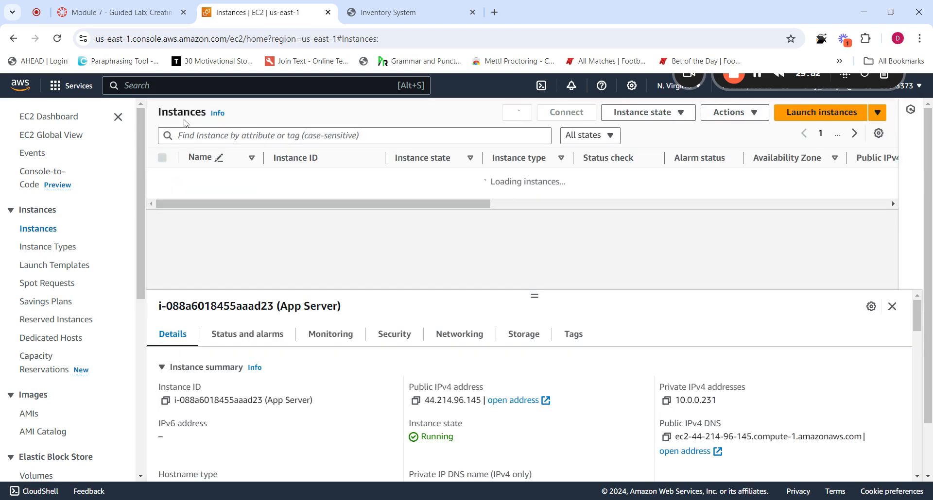
{"action": "left_click", "coordinate": [149, 85]}
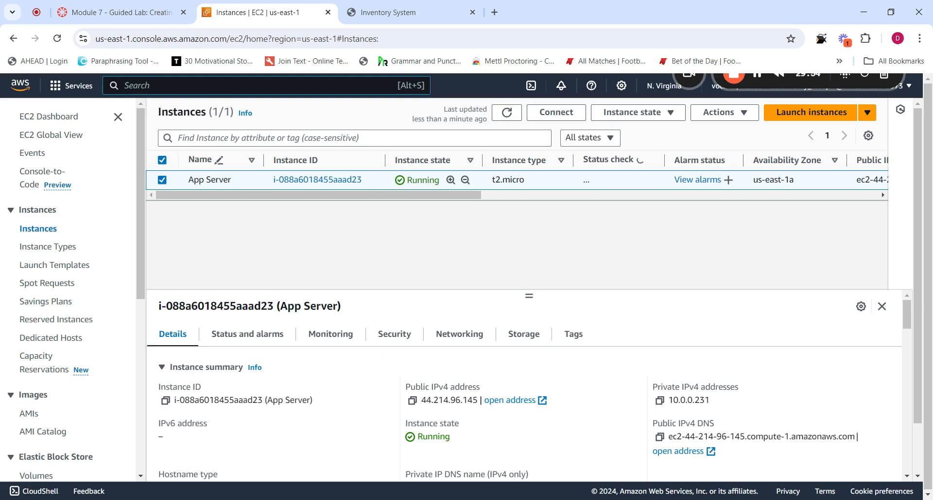
{"action": "type", "text": "r"}
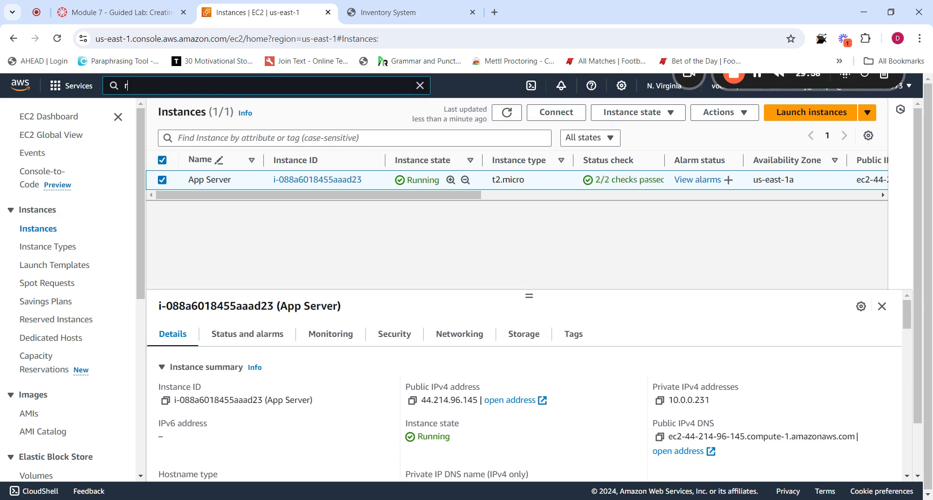
{"action": "type", "text": "ds"}
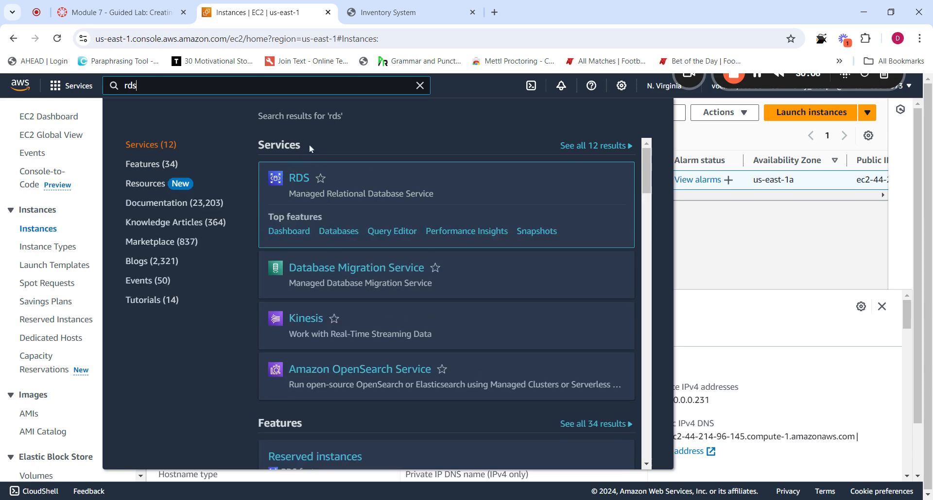
{"action": "key", "text": "ctrl+shift+Tab"}
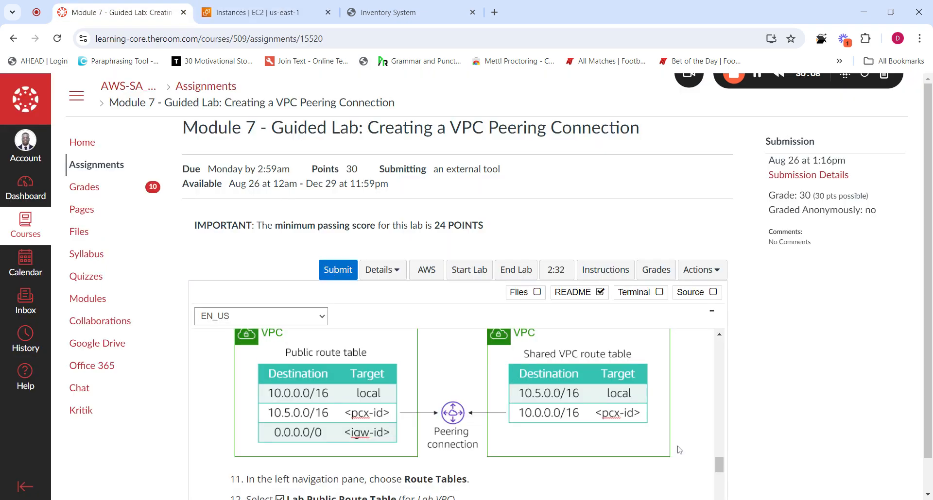
{"action": "left_click_drag", "start_coordinate": [721, 469], "coordinate": [721, 441]}
{"action": "mouse_move", "coordinate": [721, 382]}
{"action": "left_mouse_down"}
{"action": "mouse_move", "coordinate": [721, 359]}
{"action": "mouse_move", "coordinate": [723, 369]}
{"action": "left_mouse_up"}
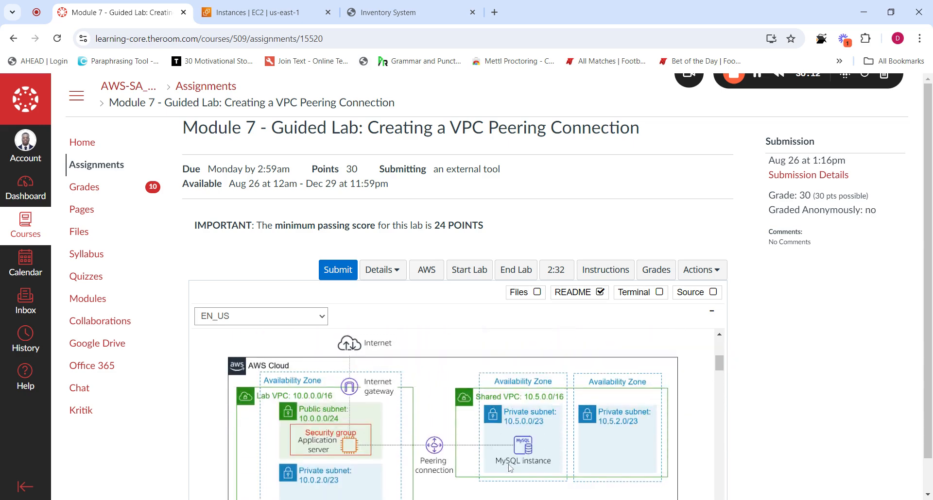
{"action": "left_click", "coordinate": [377, 14]}
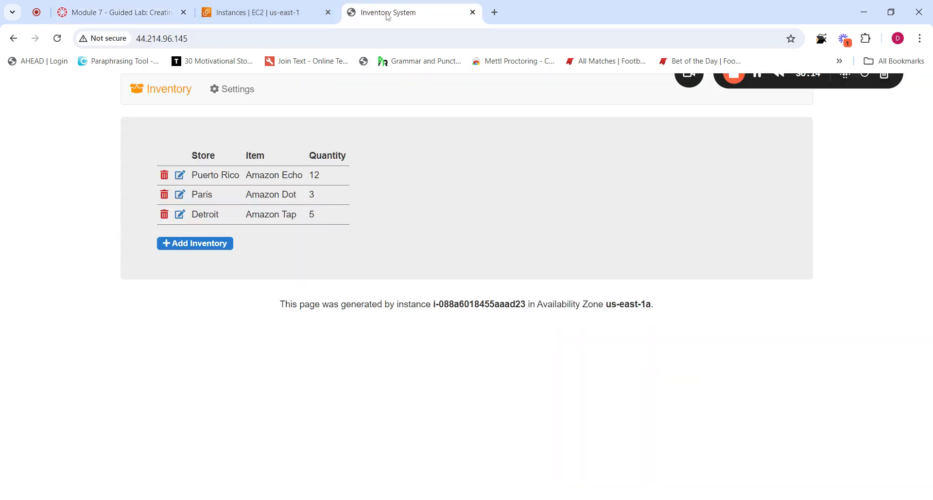
{"action": "left_click", "coordinate": [262, 12]}
{"action": "left_click", "coordinate": [304, 179]}
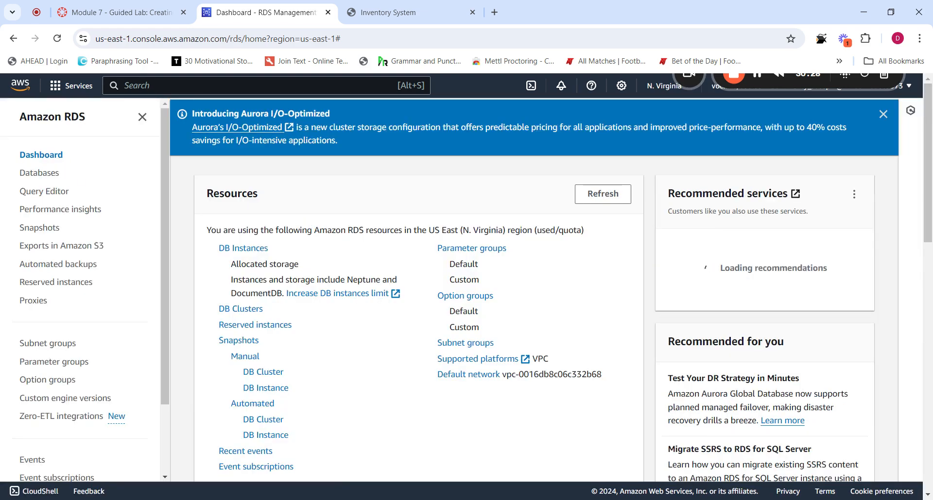
List the RDS databases and open the inventory-db database details
{"action": "left_click", "coordinate": [40, 176]}
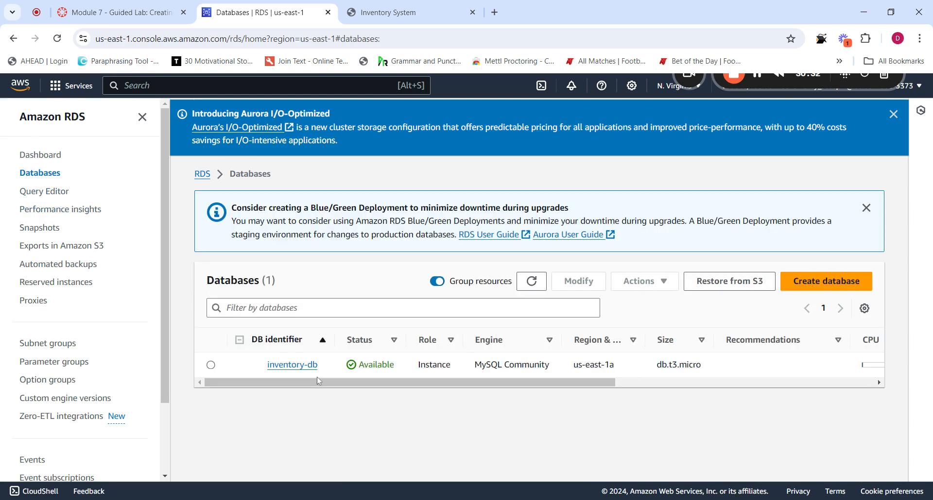
{"action": "left_click_drag", "start_coordinate": [329, 383], "coordinate": [315, 404]}
{"action": "mouse_move", "coordinate": [401, 384]}
{"action": "left_mouse_down"}
{"action": "mouse_move", "coordinate": [503, 391]}
{"action": "mouse_move", "coordinate": [401, 387]}
{"action": "left_mouse_up"}
{"action": "left_click", "coordinate": [292, 368]}
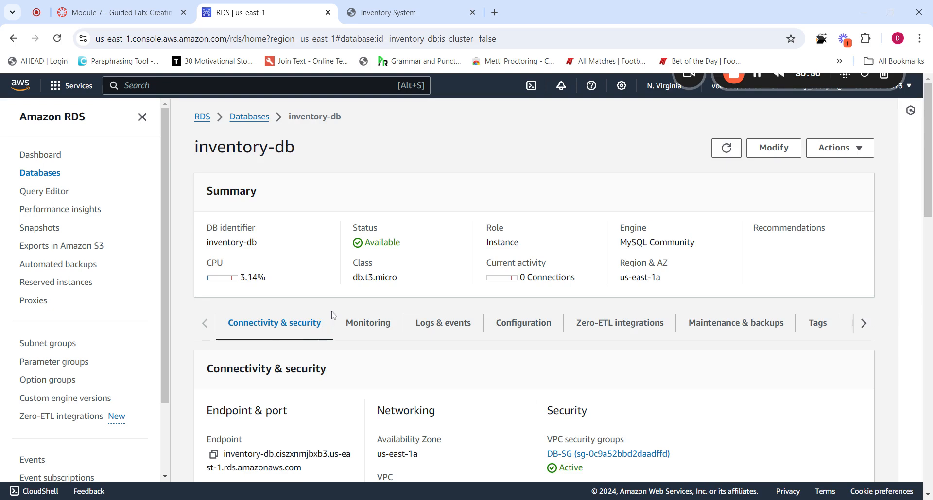
{"action": "scroll", "coordinate": [333, 316], "scroll_direction": "down", "scroll_amount": 3}
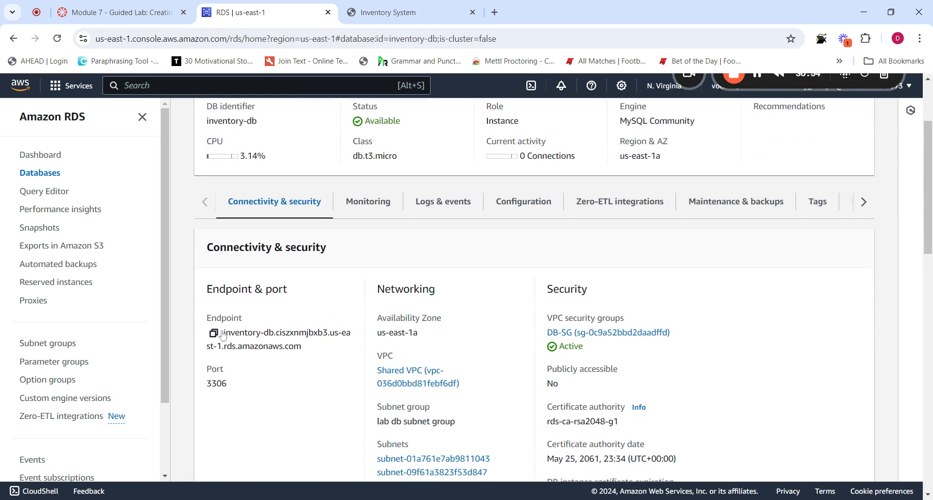
Show the lab's submission details and copy the inventory-db endpoint from RDS
{"action": "left_click", "coordinate": [145, 15]}
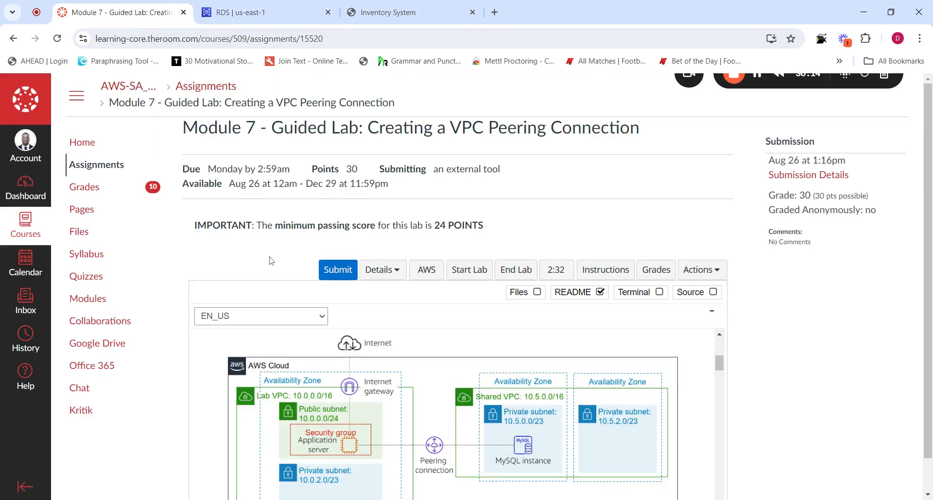
{"action": "left_click", "coordinate": [381, 270]}
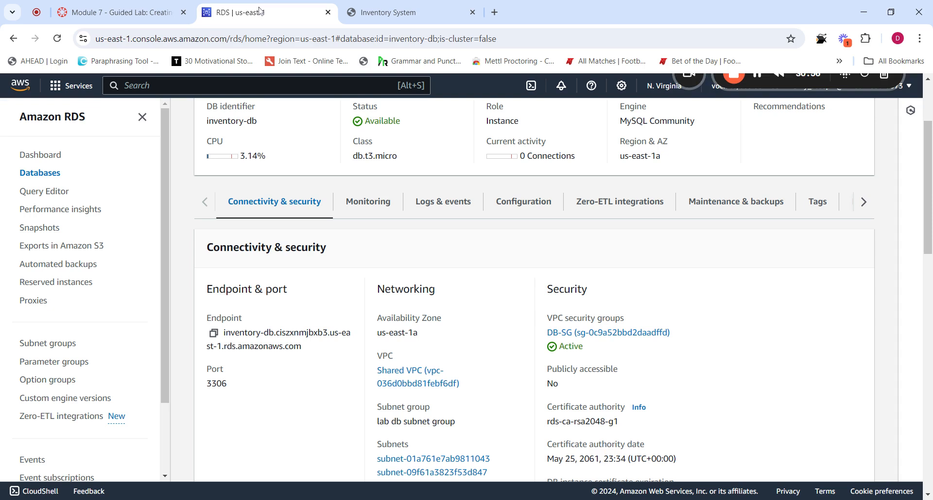
{"action": "left_click", "coordinate": [258, 13]}
{"action": "left_click", "coordinate": [213, 334]}
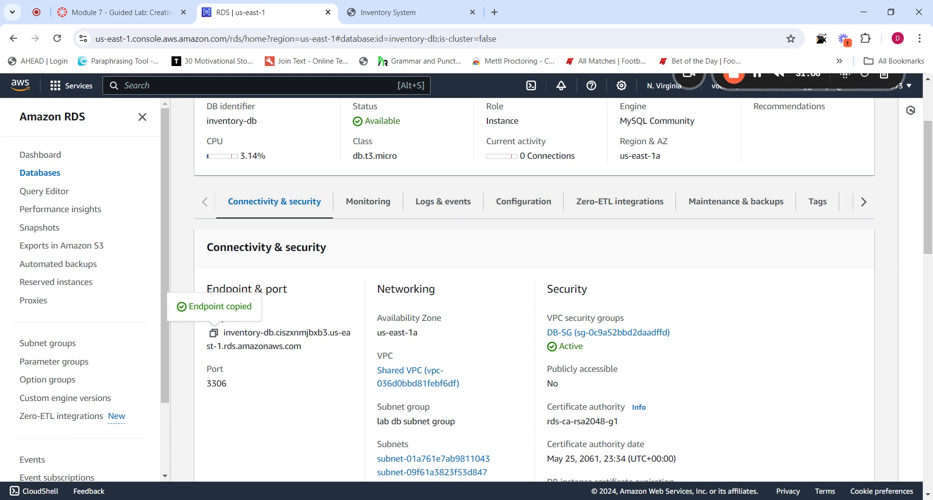
{"action": "left_click", "coordinate": [141, 13]}
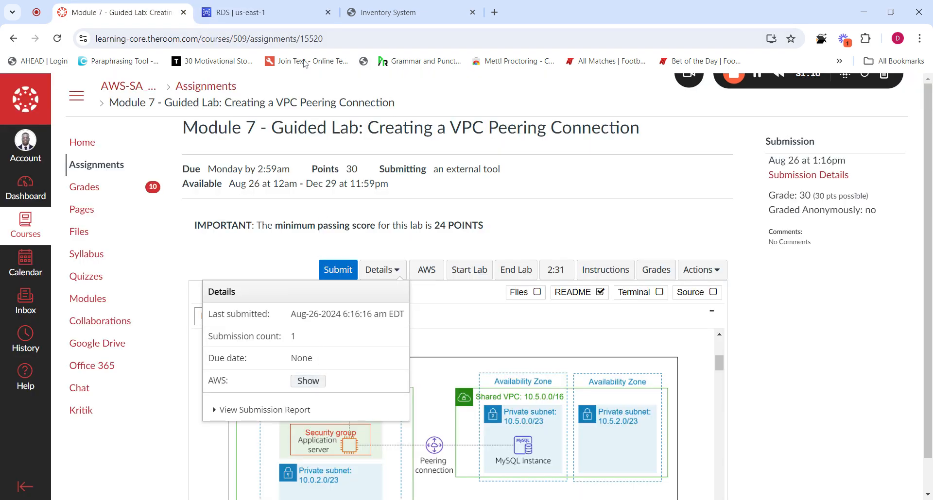
Check the endpoint in the lab's AWS credentials, close them, and return to inventory-db
{"action": "left_click", "coordinate": [287, 13]}
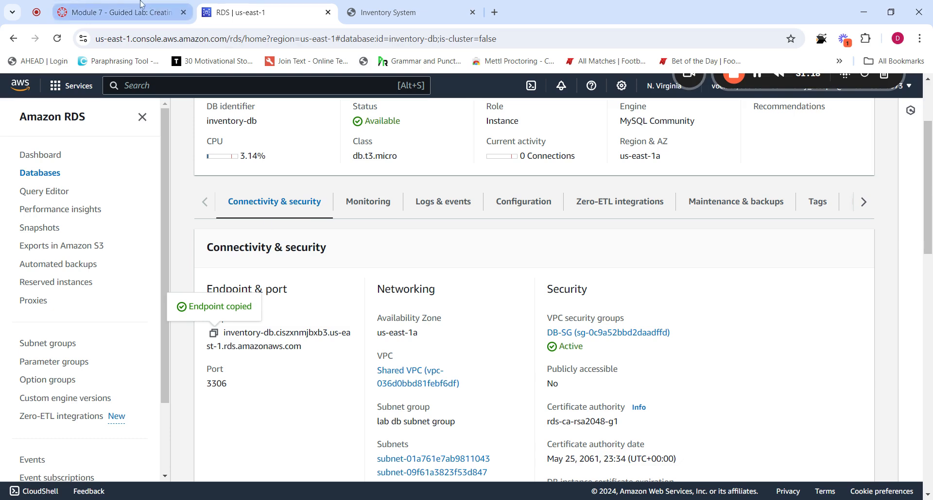
{"action": "left_click", "coordinate": [121, 12]}
{"action": "left_click", "coordinate": [308, 381]}
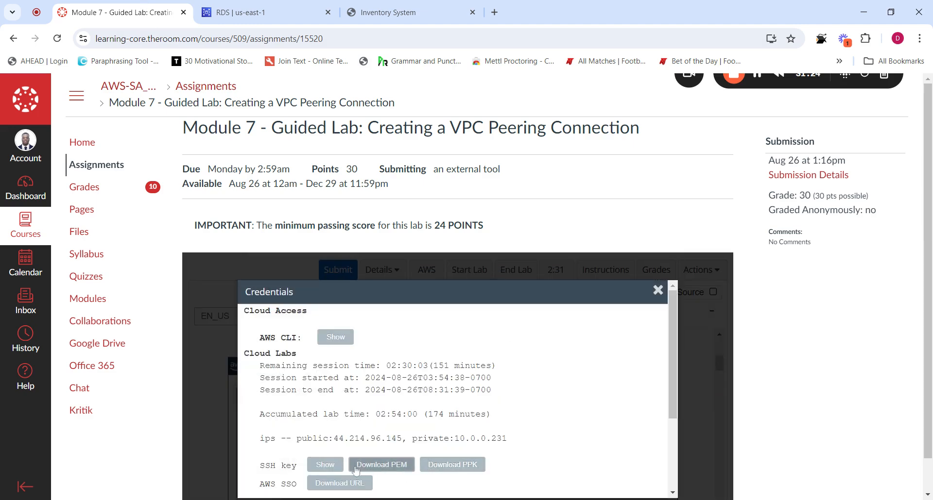
{"action": "scroll", "coordinate": [304, 432], "scroll_direction": "down", "scroll_amount": 3}
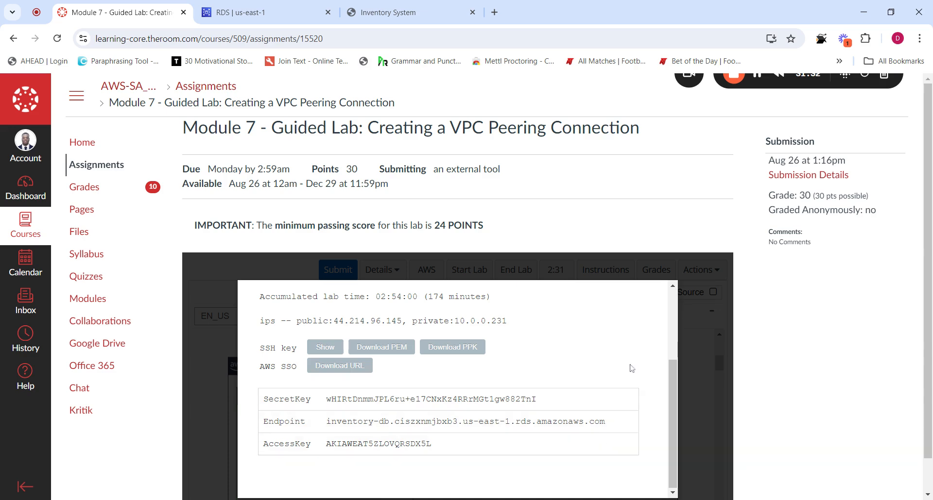
{"action": "left_click_drag", "start_coordinate": [673, 410], "coordinate": [669, 324]}
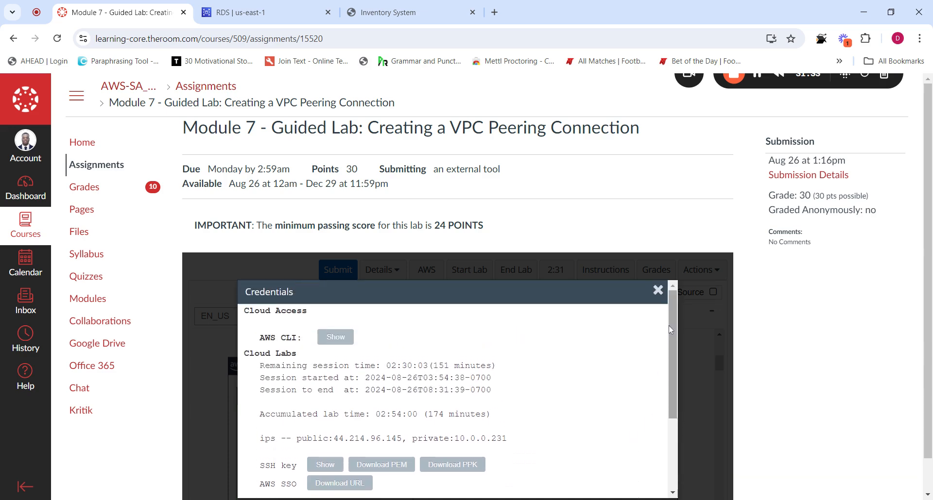
{"action": "left_click", "coordinate": [657, 289]}
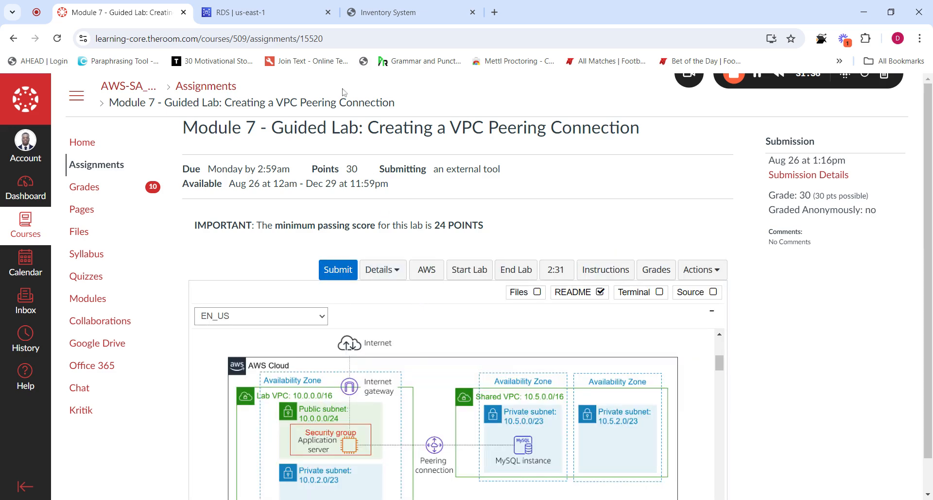
{"action": "left_click", "coordinate": [304, 19]}
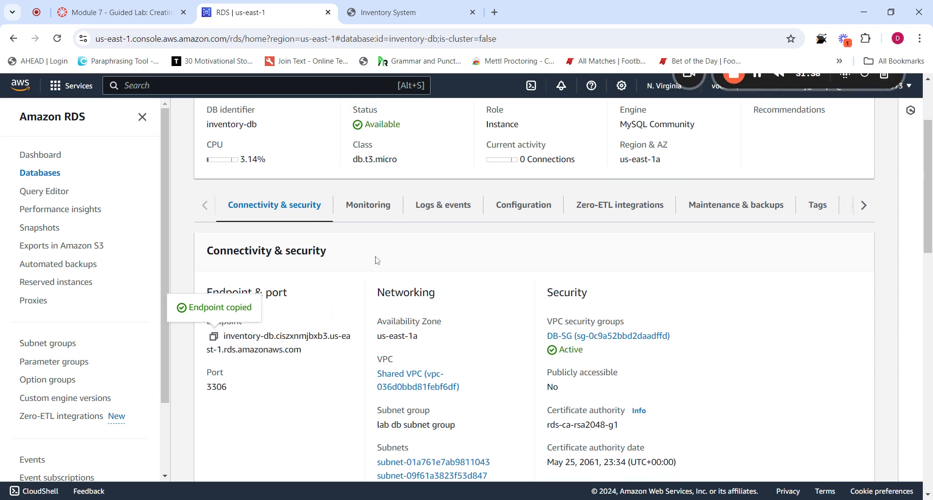
Review inventory-db's Connectivity & security details, then return to the Module 7 lab page
{"action": "scroll", "coordinate": [377, 261], "scroll_direction": "up", "scroll_amount": 2}
{"action": "scroll", "coordinate": [377, 261], "scroll_direction": "down", "scroll_amount": 6}
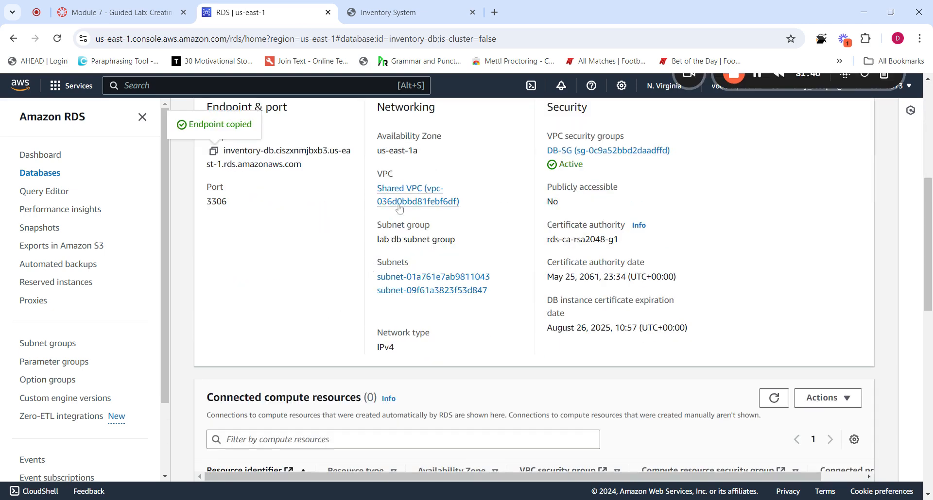
{"action": "scroll", "coordinate": [337, 320], "scroll_direction": "up", "scroll_amount": 5}
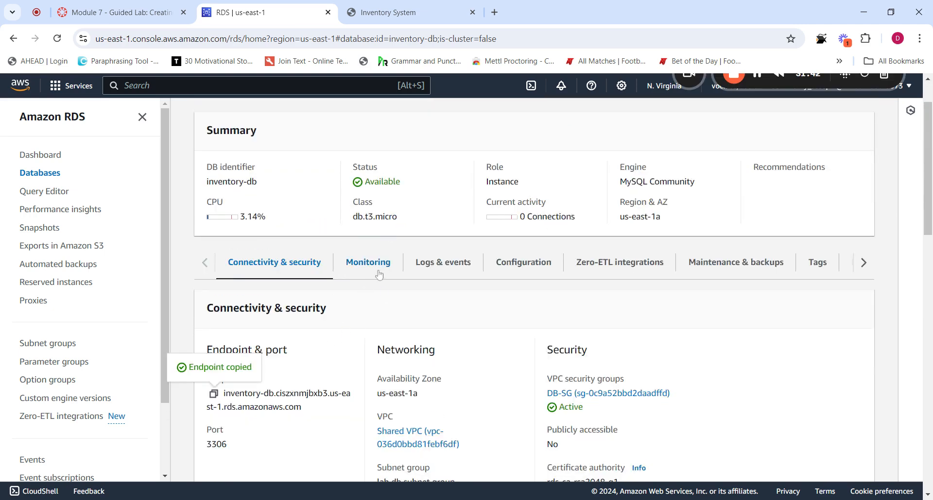
{"action": "left_click", "coordinate": [121, 12]}
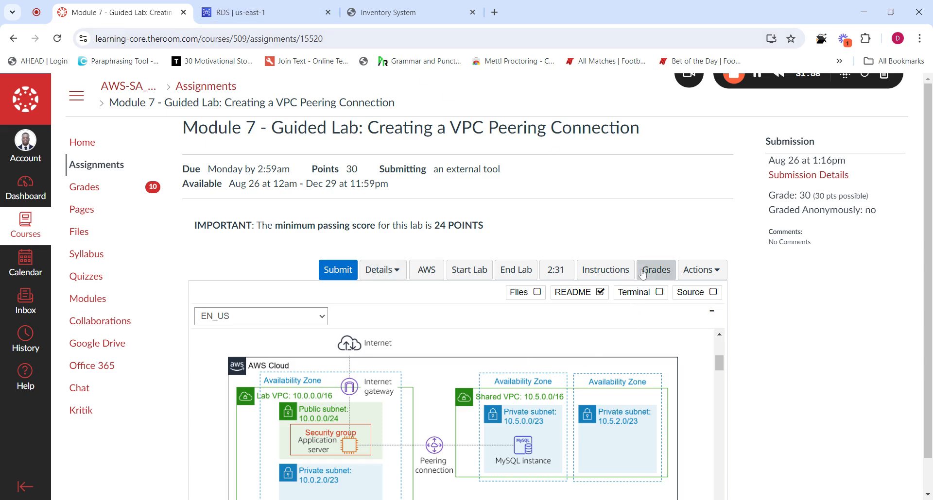
Submit the VPC peering lab and confirm with Yes, glancing at RDS and the Inventory app
{"action": "left_click", "coordinate": [340, 275]}
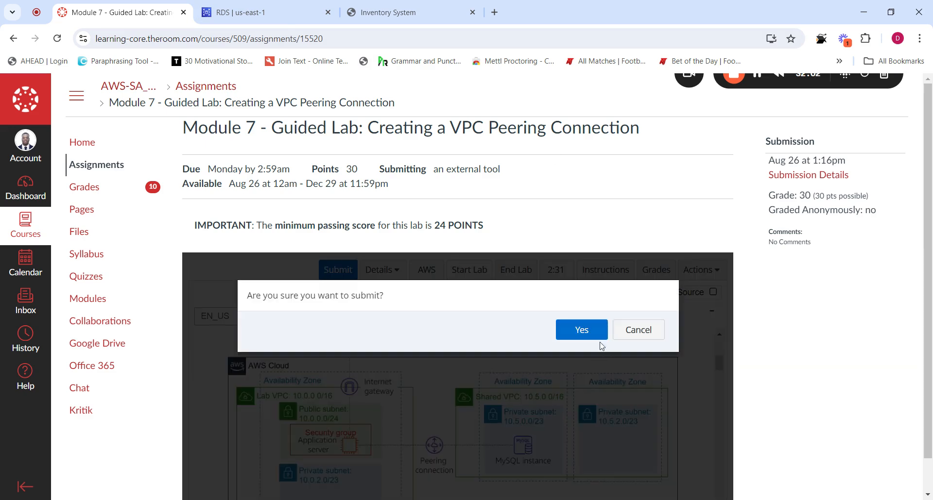
{"action": "left_click", "coordinate": [584, 335]}
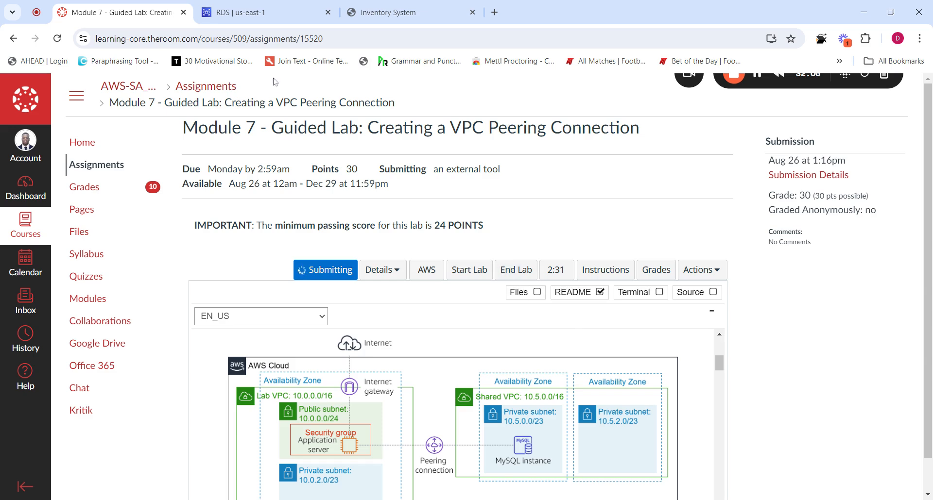
{"action": "left_click", "coordinate": [243, 12]}
{"action": "left_click", "coordinate": [392, 22]}
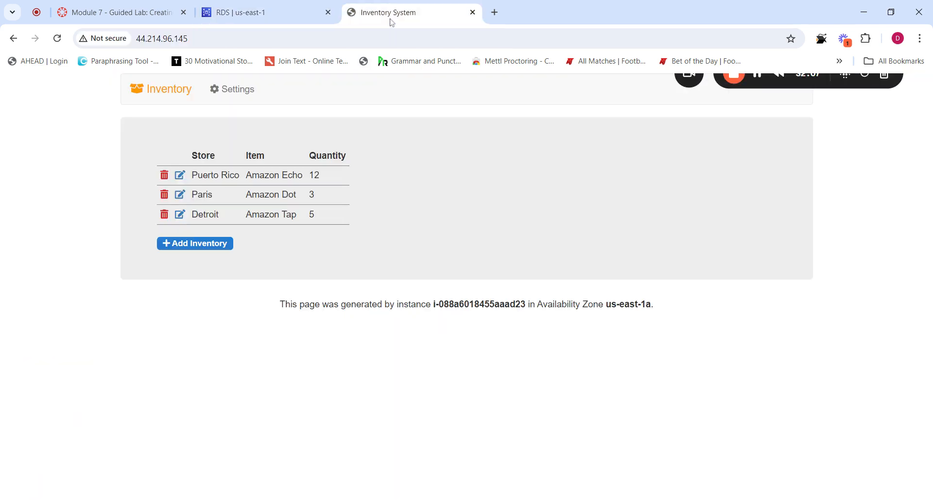
{"action": "left_click", "coordinate": [146, 13]}
Scroll down the lab page while the submission is graded
{"action": "left_click_drag", "start_coordinate": [721, 362], "coordinate": [718, 496]}
{"action": "scroll", "coordinate": [718, 497], "scroll_direction": "down", "scroll_amount": 7}
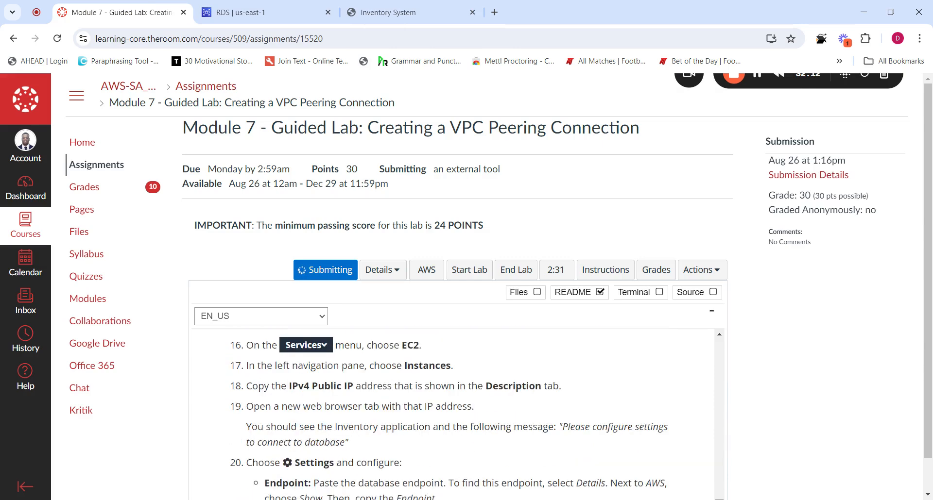
{"action": "scroll", "coordinate": [457, 414], "scroll_direction": "down", "scroll_amount": 1}
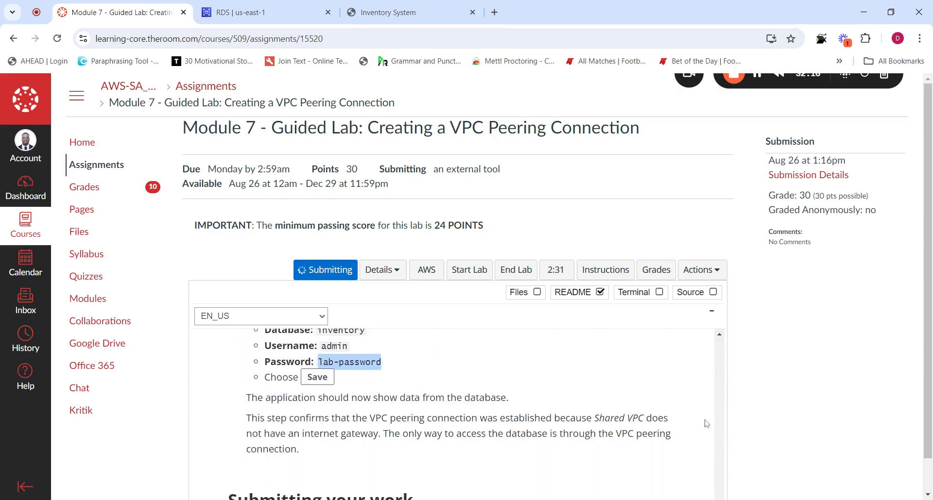
{"action": "scroll", "coordinate": [706, 424], "scroll_direction": "down", "scroll_amount": 3}
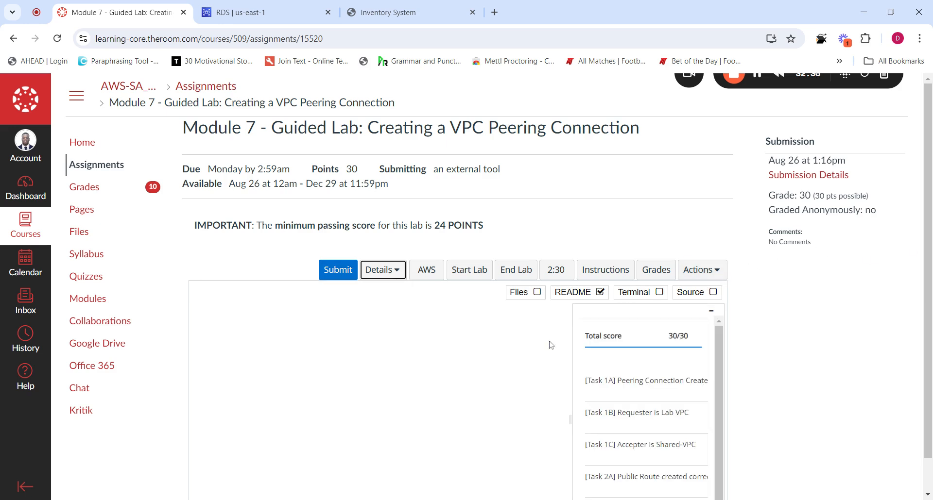
Review the 30/30 total score, then bring up the inventory-db page in the RDS console
{"action": "scroll", "coordinate": [731, 347], "scroll_direction": "down", "scroll_amount": 1}
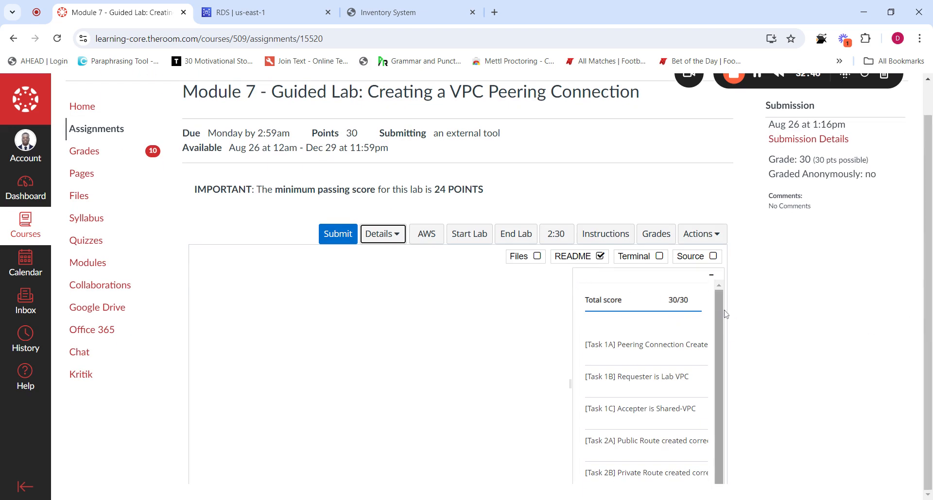
{"action": "scroll", "coordinate": [723, 350], "scroll_direction": "down", "scroll_amount": 1}
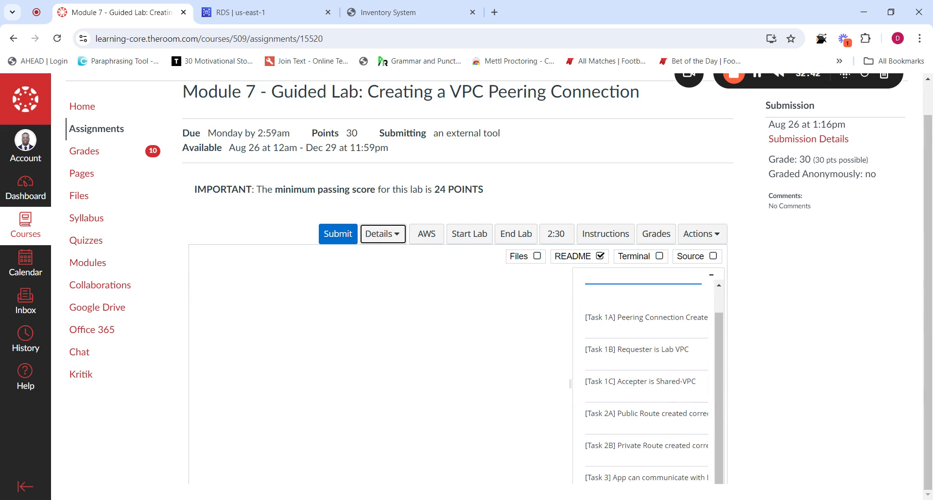
{"action": "scroll", "coordinate": [677, 393], "scroll_direction": "up", "scroll_amount": 1}
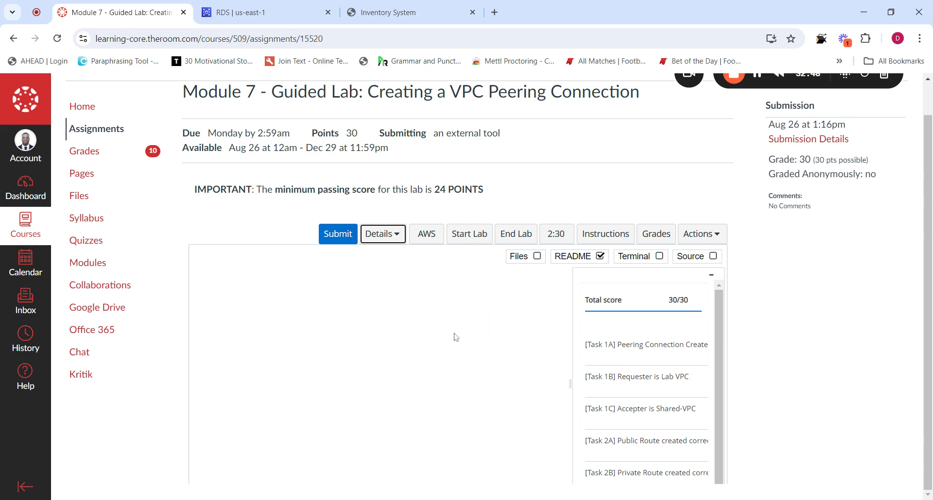
{"action": "scroll", "coordinate": [530, 291], "scroll_direction": "up", "scroll_amount": 1}
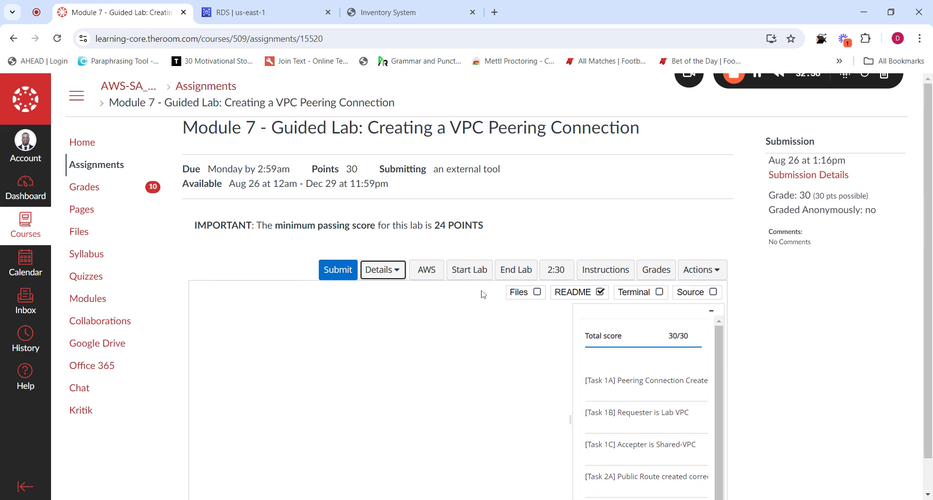
{"action": "left_click", "coordinate": [252, 12]}
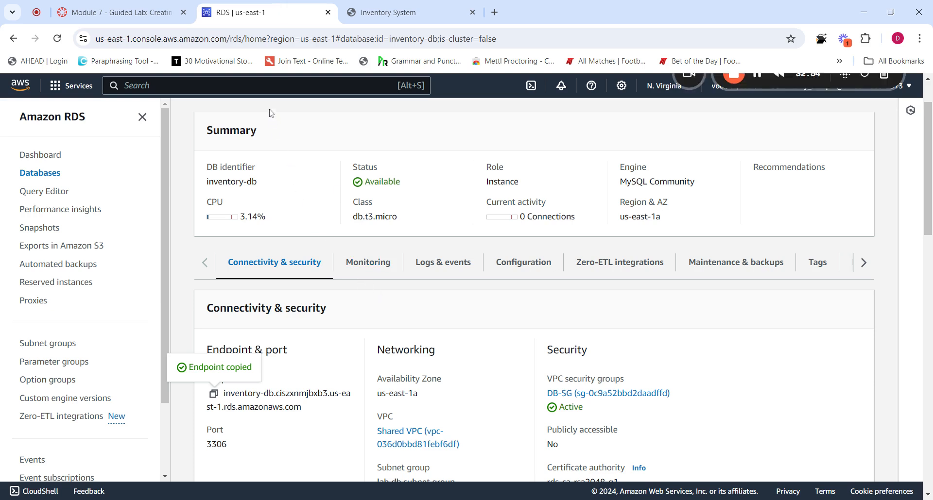
Replace the Endpoint with the copied RDS inventory-db endpoint and save so the inventory loads
{"action": "left_click", "coordinate": [411, 6]}
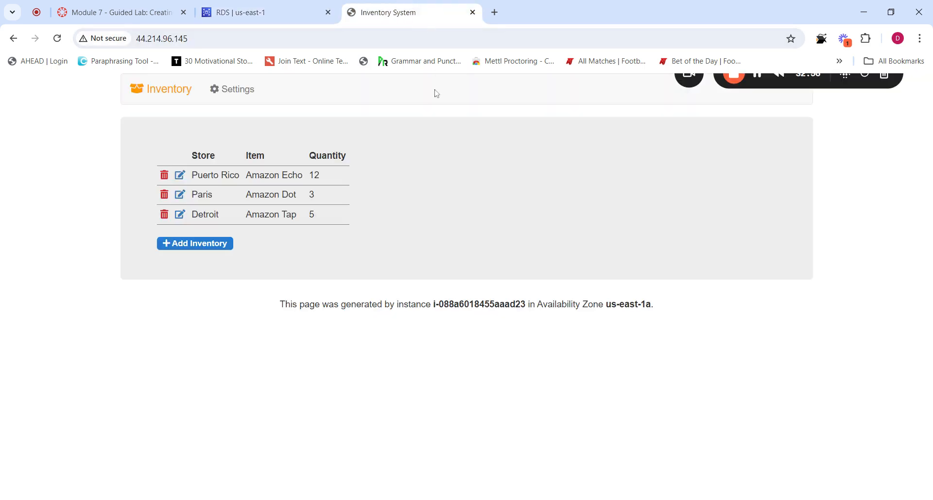
{"action": "left_click", "coordinate": [235, 93]}
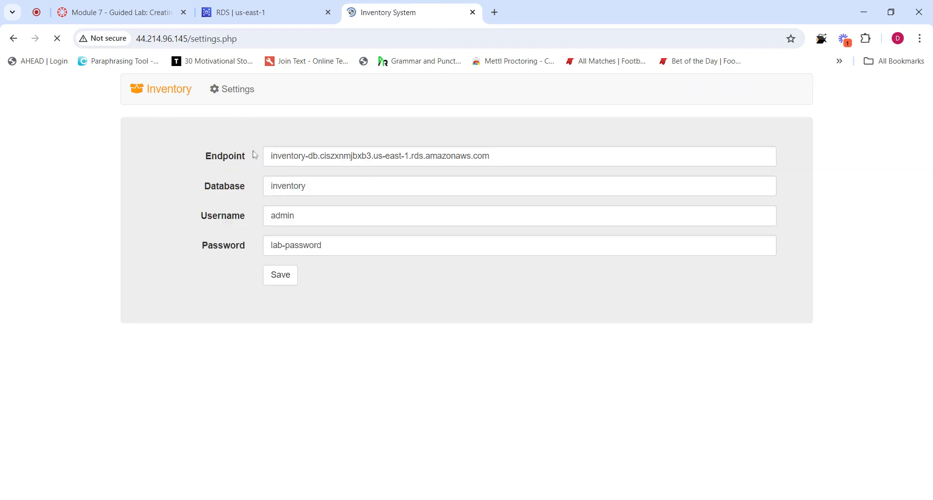
{"action": "left_click_drag", "start_coordinate": [494, 156], "coordinate": [268, 157]}
{"action": "key", "text": "ctrl+c"}
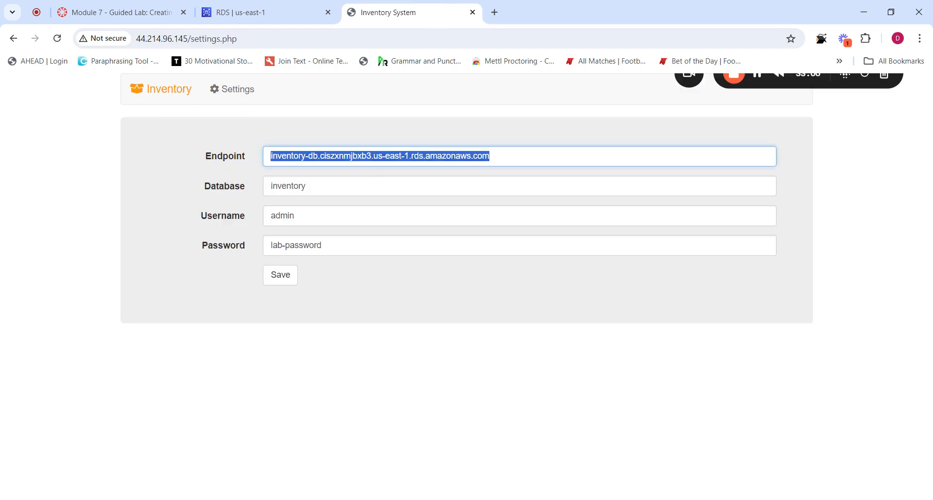
{"action": "left_click", "coordinate": [252, 12]}
{"action": "scroll", "coordinate": [291, 266], "scroll_direction": "down", "scroll_amount": 2}
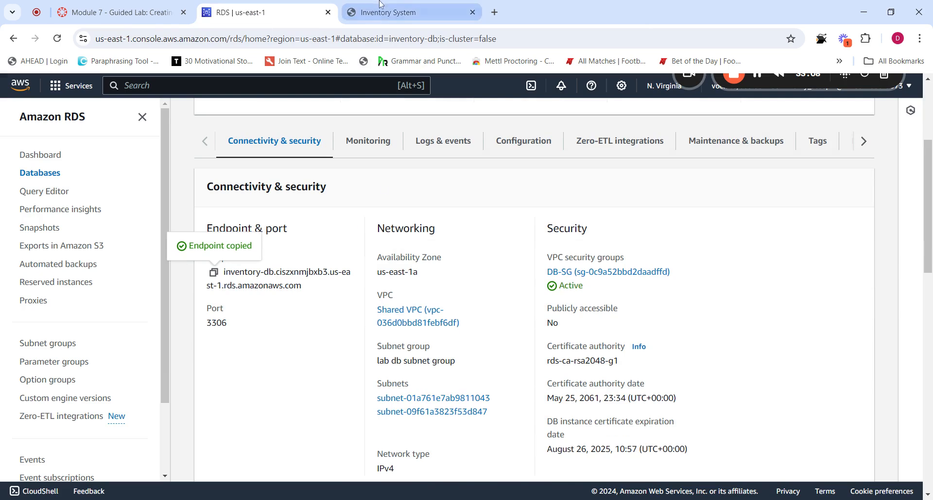
{"action": "left_click", "coordinate": [388, 12]}
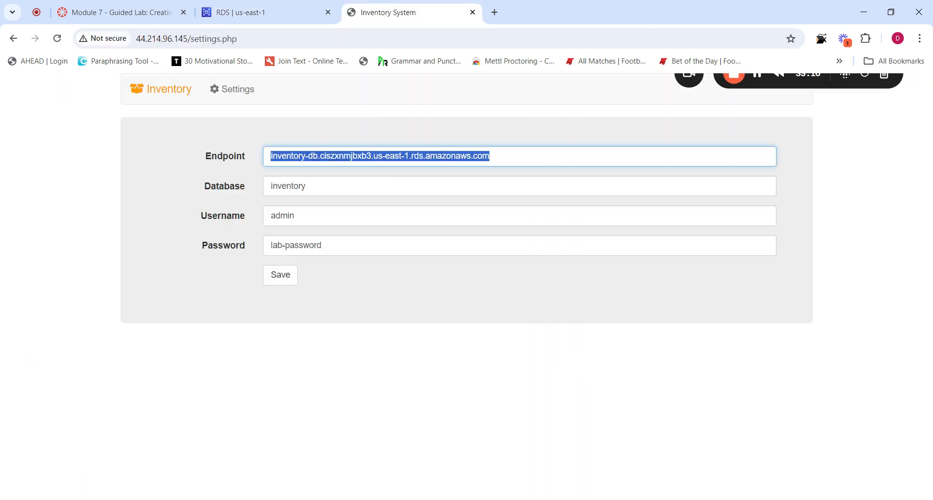
{"action": "key", "text": "ctrl+v"}
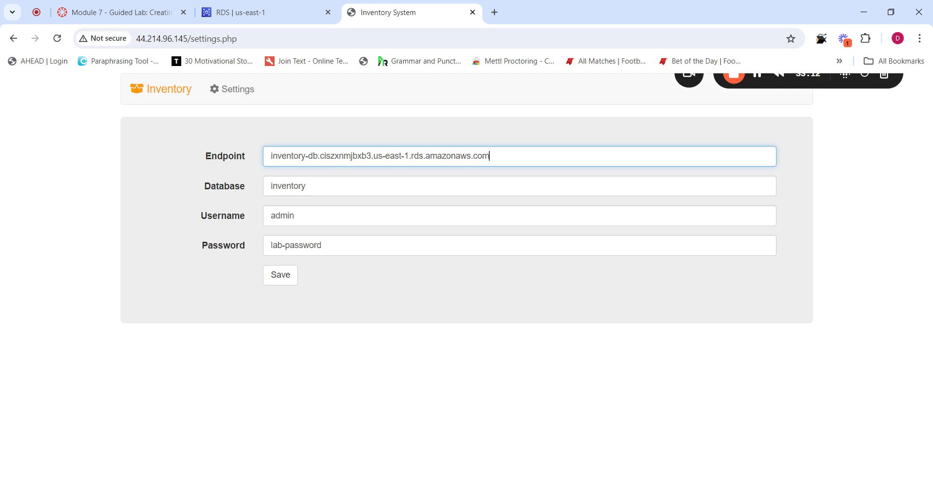
{"action": "left_click", "coordinate": [281, 275]}
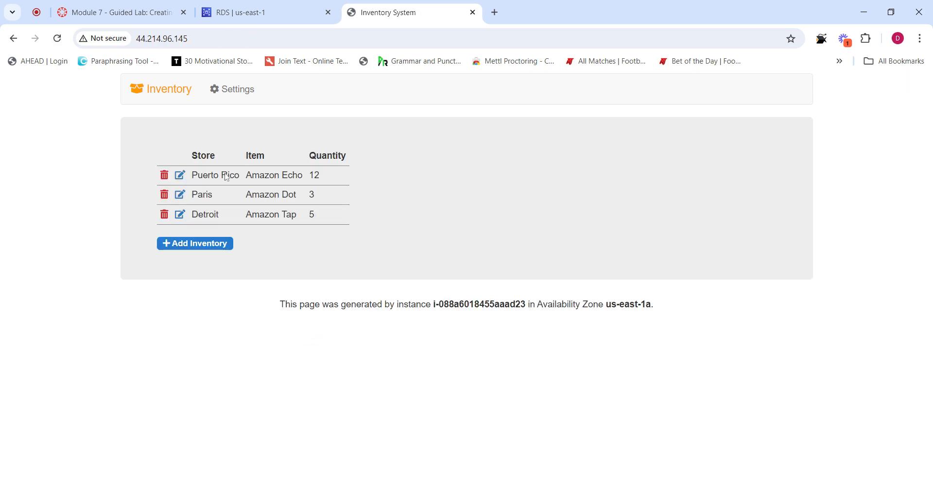
After checking RDS, change the Endpoint's bxb3 to bxb5 and save it
{"action": "left_click", "coordinate": [243, 12]}
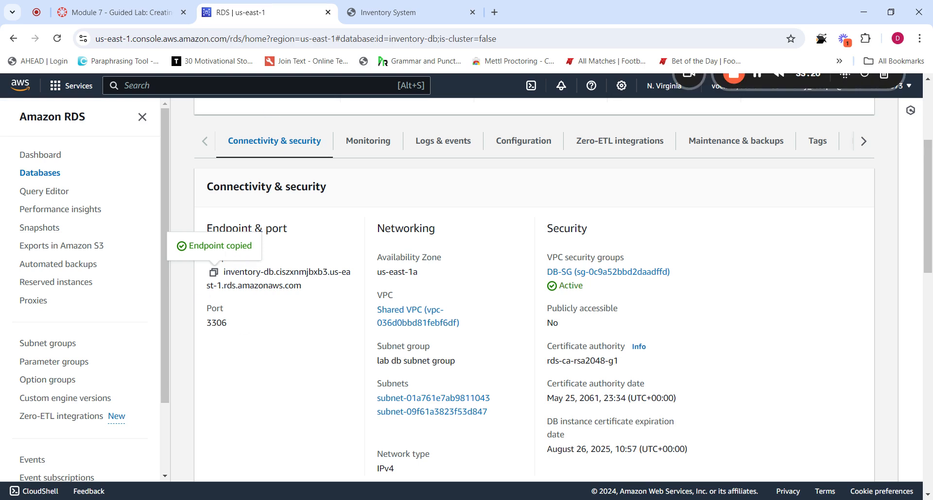
{"action": "left_click", "coordinate": [388, 13]}
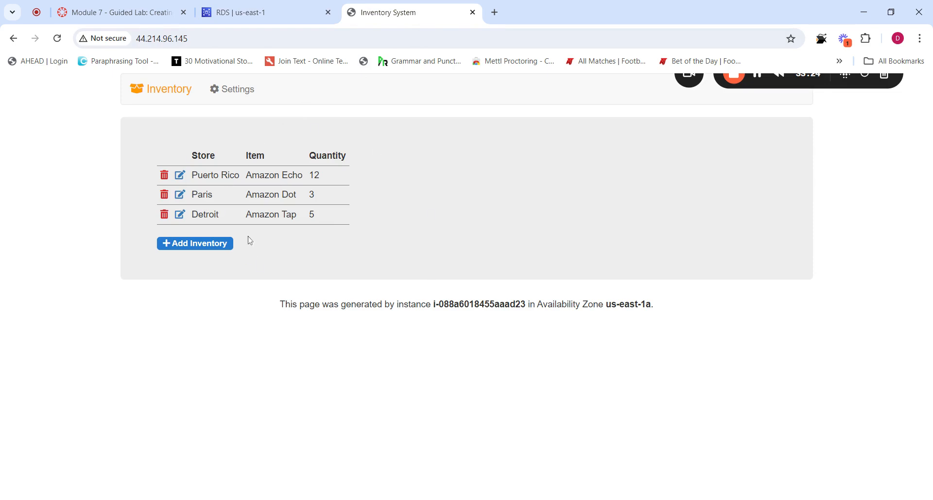
{"action": "left_click", "coordinate": [264, 9]}
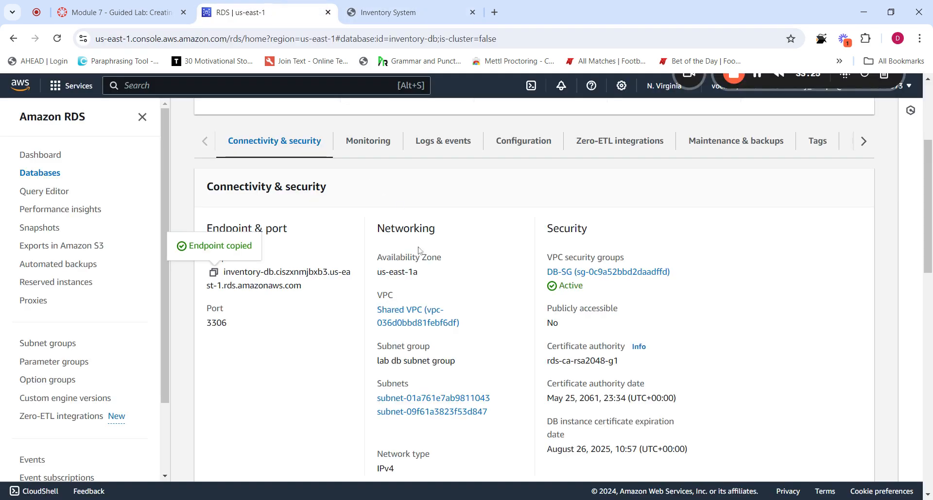
{"action": "left_click", "coordinate": [404, 13]}
{"action": "left_click", "coordinate": [239, 92]}
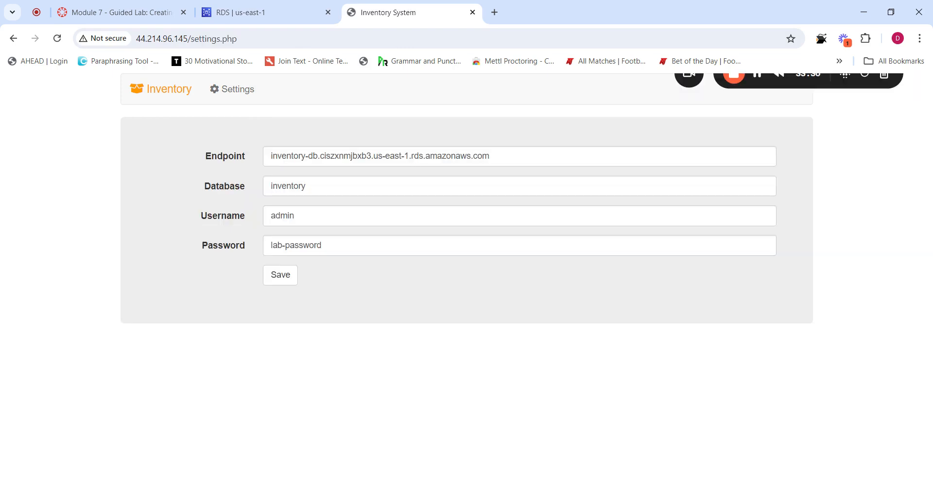
{"action": "left_click", "coordinate": [372, 155]}
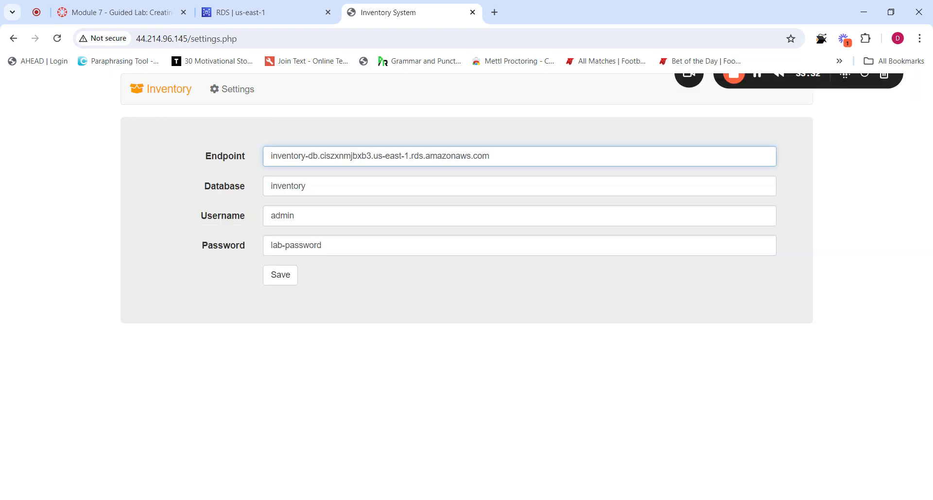
{"action": "key", "text": "BackSpace"}
{"action": "type", "text": "5"}
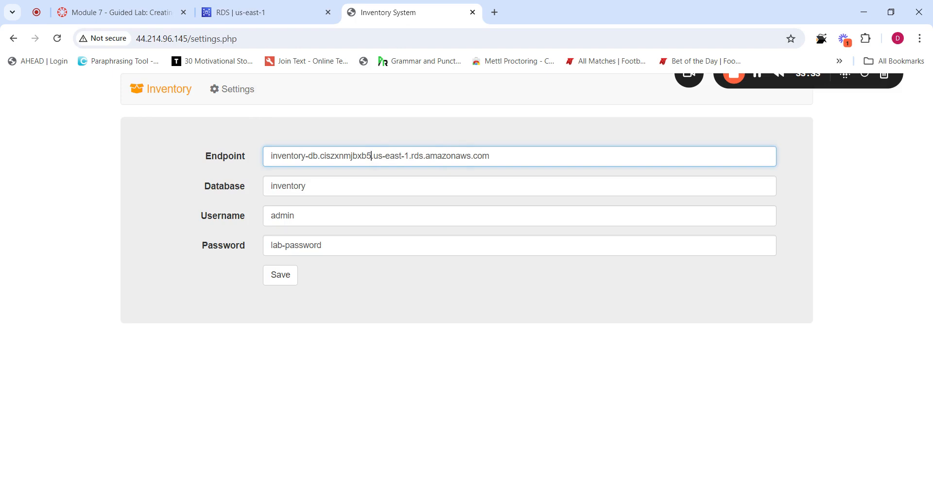
{"action": "left_click", "coordinate": [287, 275]}
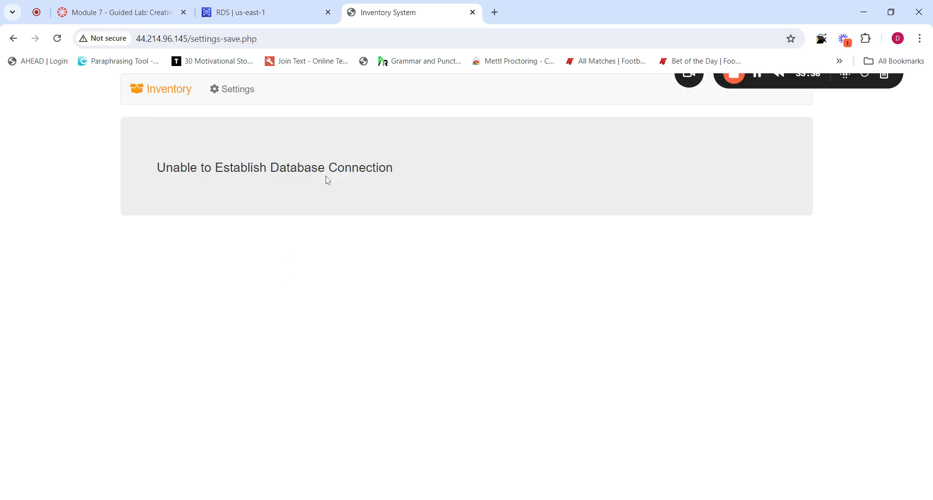
Reload the failed bxb5 save page, cancel form resubmission, and reopen the database Settings form
{"action": "left_click", "coordinate": [262, 12]}
{"action": "left_click", "coordinate": [418, 12]}
{"action": "left_click", "coordinate": [271, 20]}
{"action": "left_click", "coordinate": [374, 19]}
{"action": "left_click", "coordinate": [57, 39]}
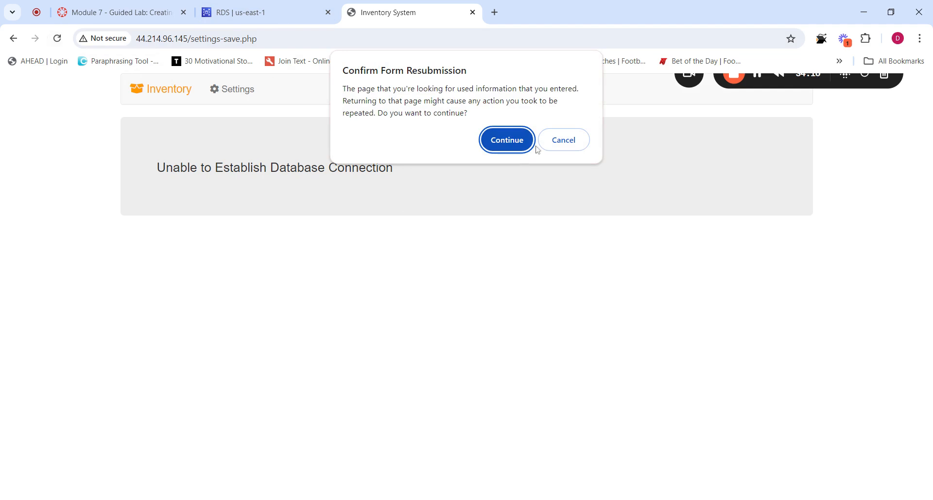
{"action": "left_click", "coordinate": [568, 146]}
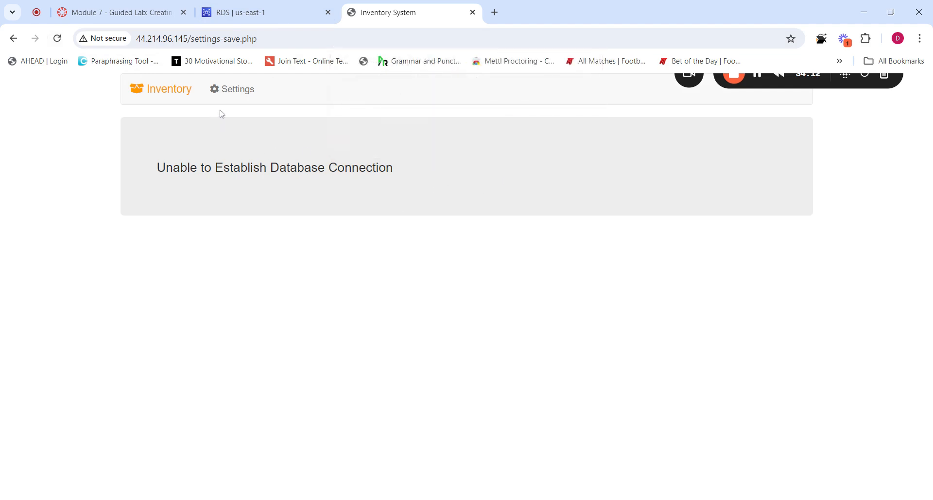
{"action": "left_click", "coordinate": [225, 94]}
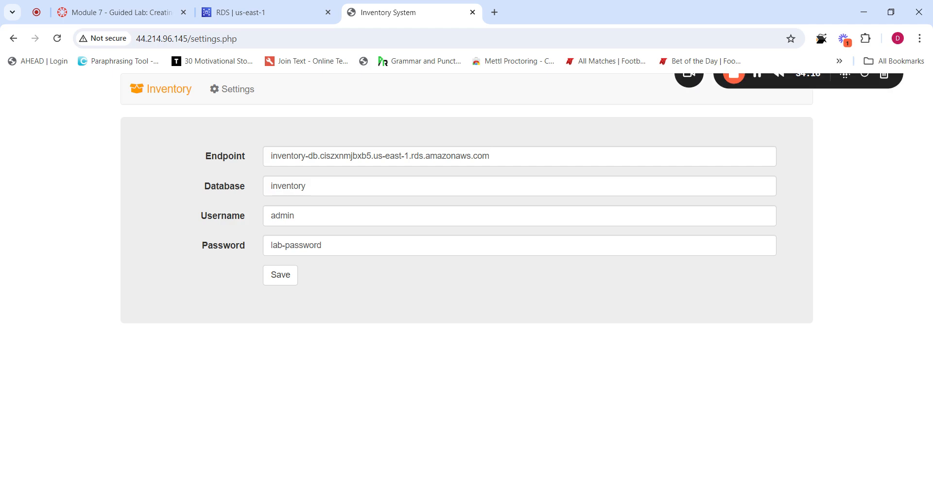
Change the Endpoint's bxb5 to bxb7 and save the bxb7 endpoint
{"action": "left_click", "coordinate": [371, 156]}
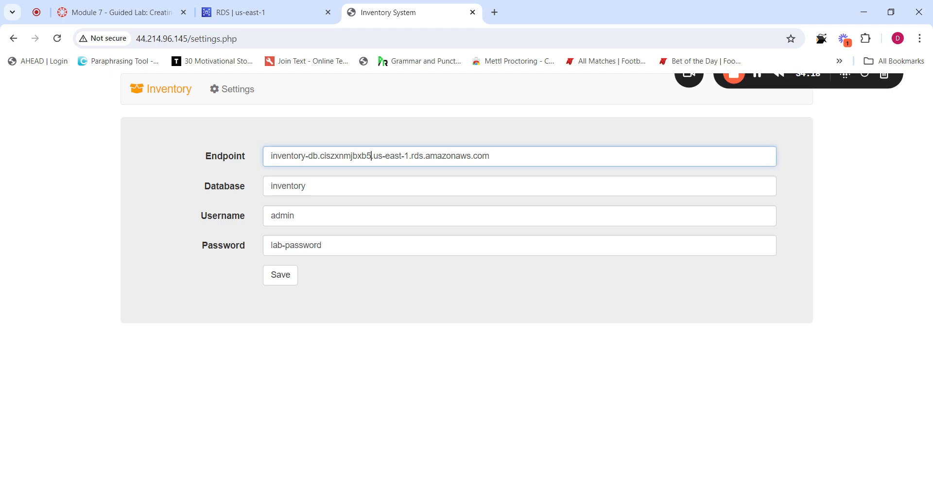
{"action": "key", "text": "BackSpace"}
{"action": "type", "text": "7"}
{"action": "left_click", "coordinate": [281, 276]}
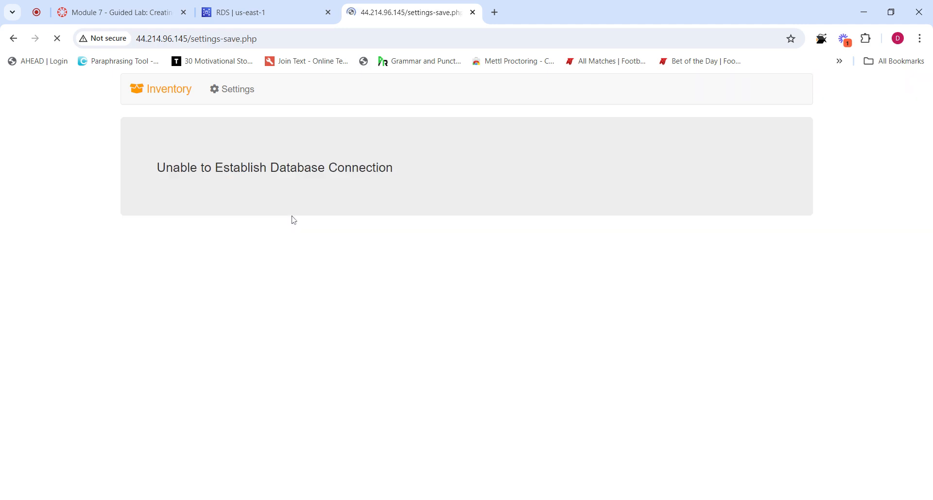
Set the Endpoint back to bxb3, matching the RDS endpoint, and save it
{"action": "left_click", "coordinate": [232, 90]}
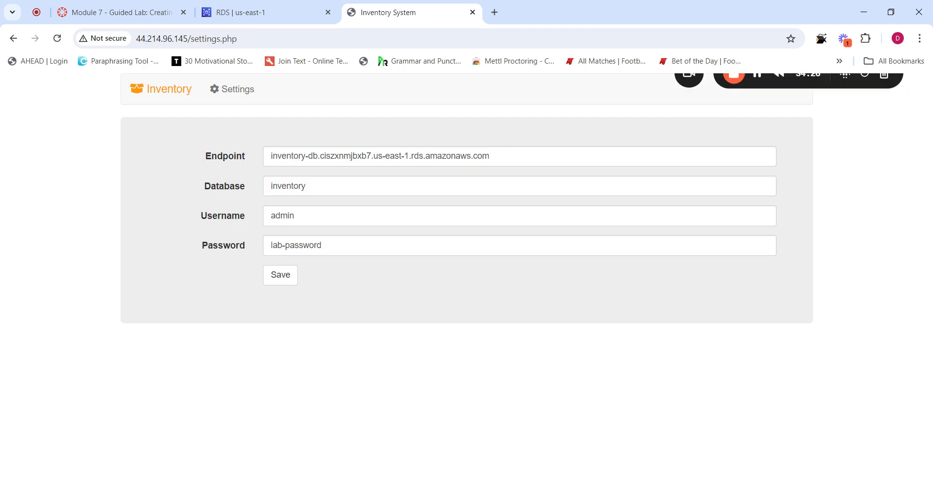
{"action": "left_click", "coordinate": [372, 157]}
{"action": "key", "text": "BackSpace"}
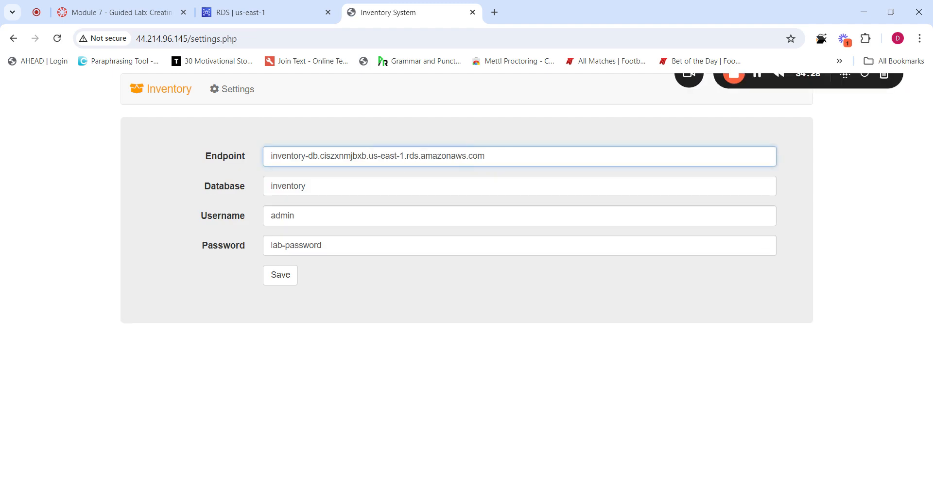
{"action": "type", "text": "3"}
{"action": "left_click", "coordinate": [260, 11]}
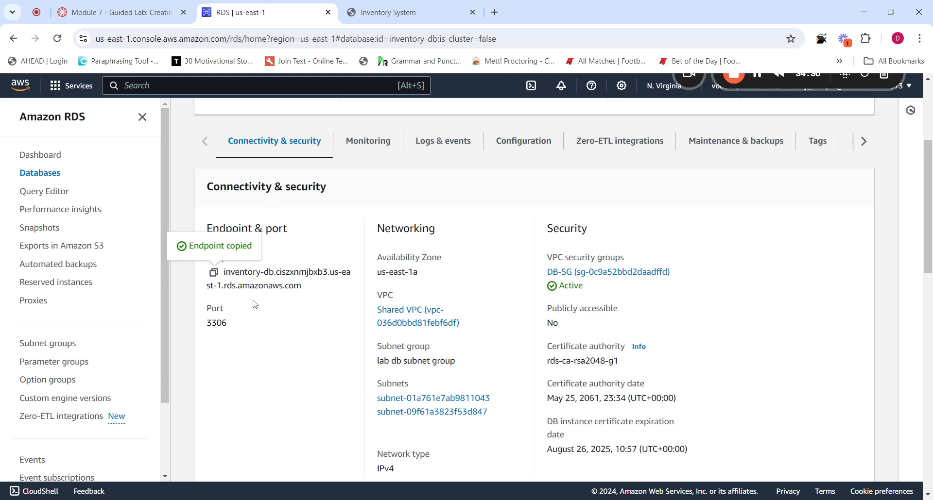
{"action": "left_click", "coordinate": [386, 13]}
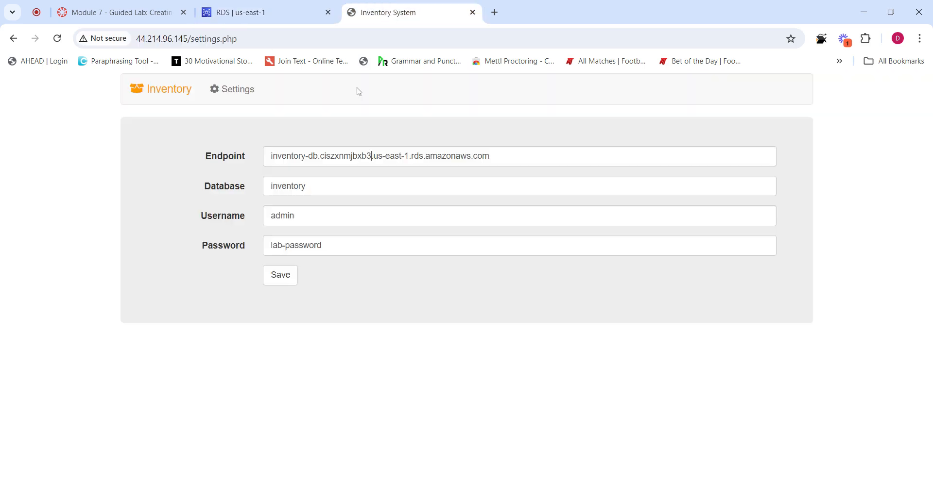
{"action": "left_click", "coordinate": [280, 275]}
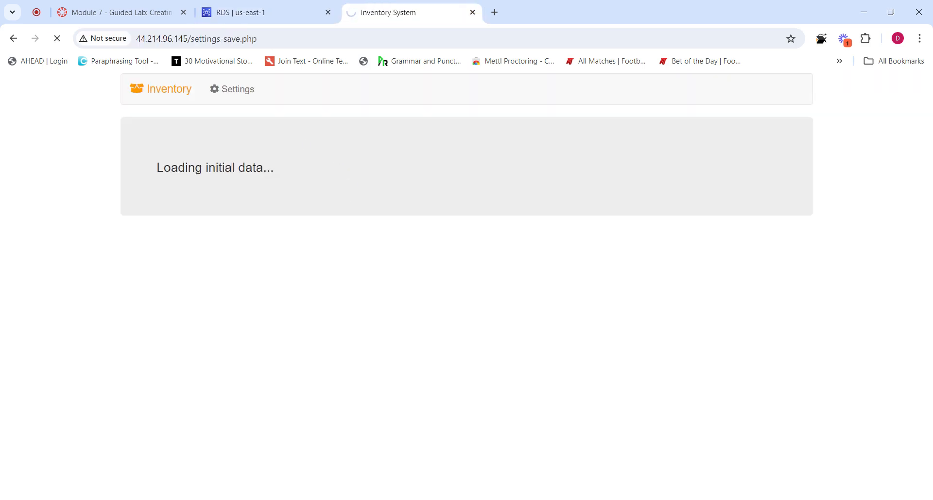